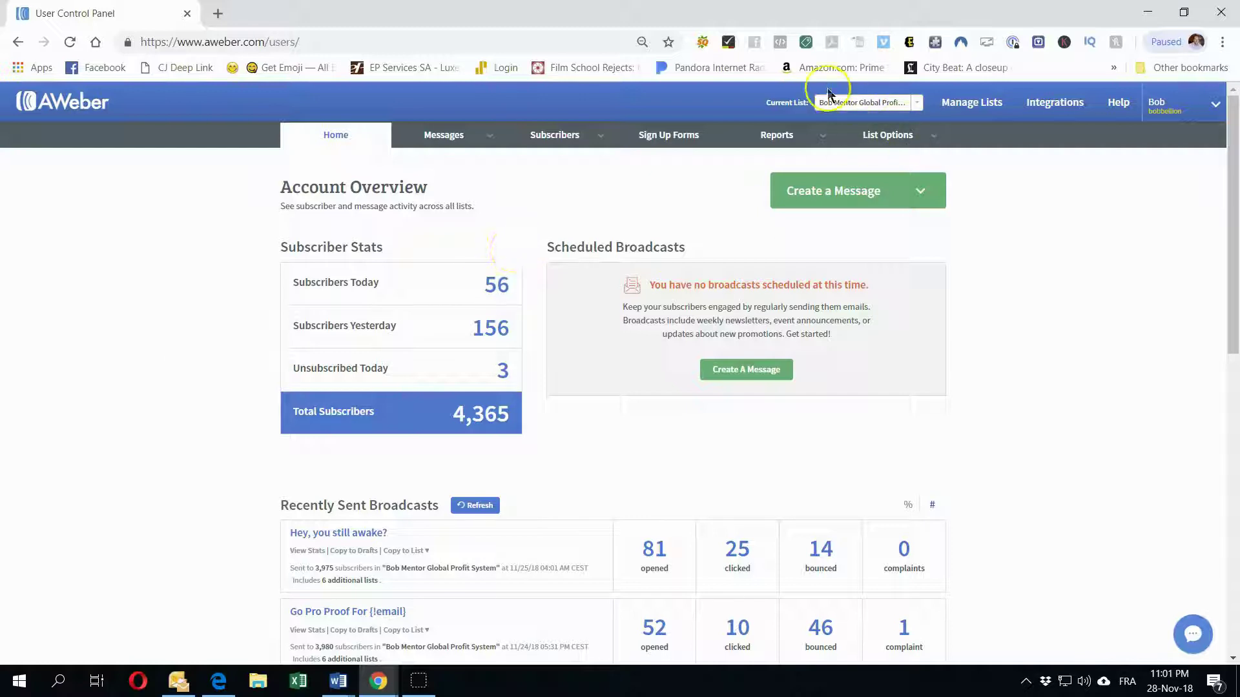
# Step: Open the Legacy Follow Up Series of the Global Profit System list and look through its messages
pyautogui.moveTo(443, 133)
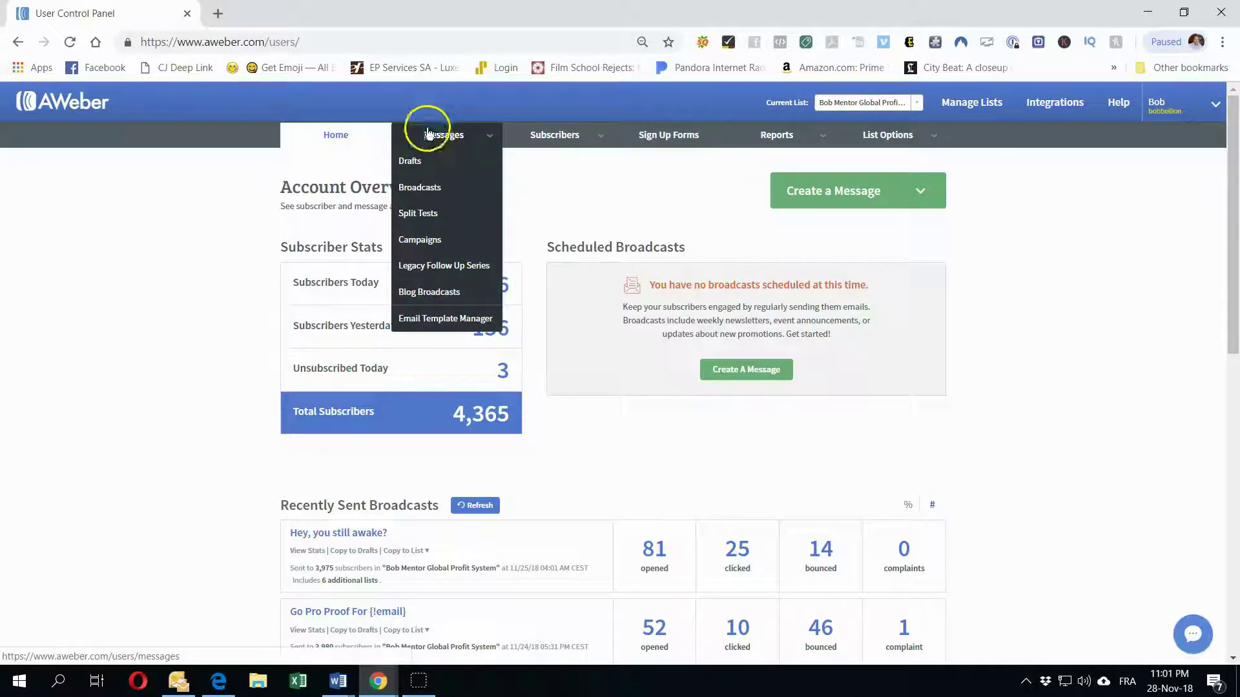
pyautogui.click(432, 267)
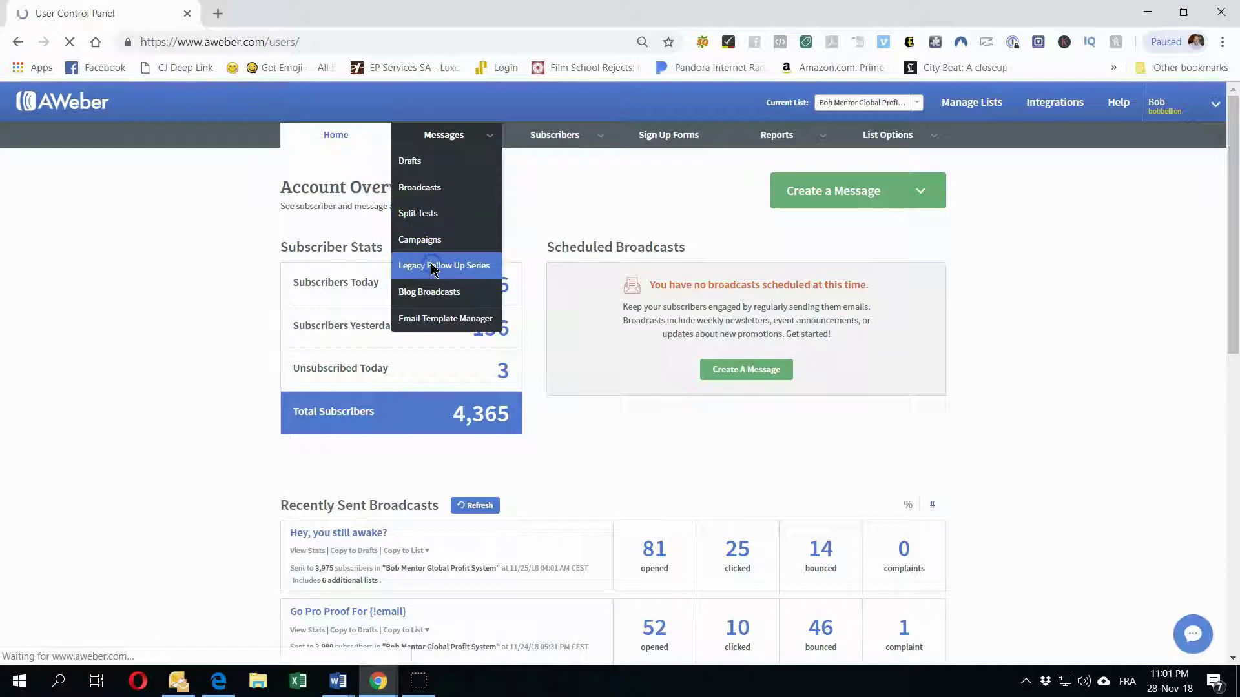
pyautogui.scroll(-15, 464, 355)
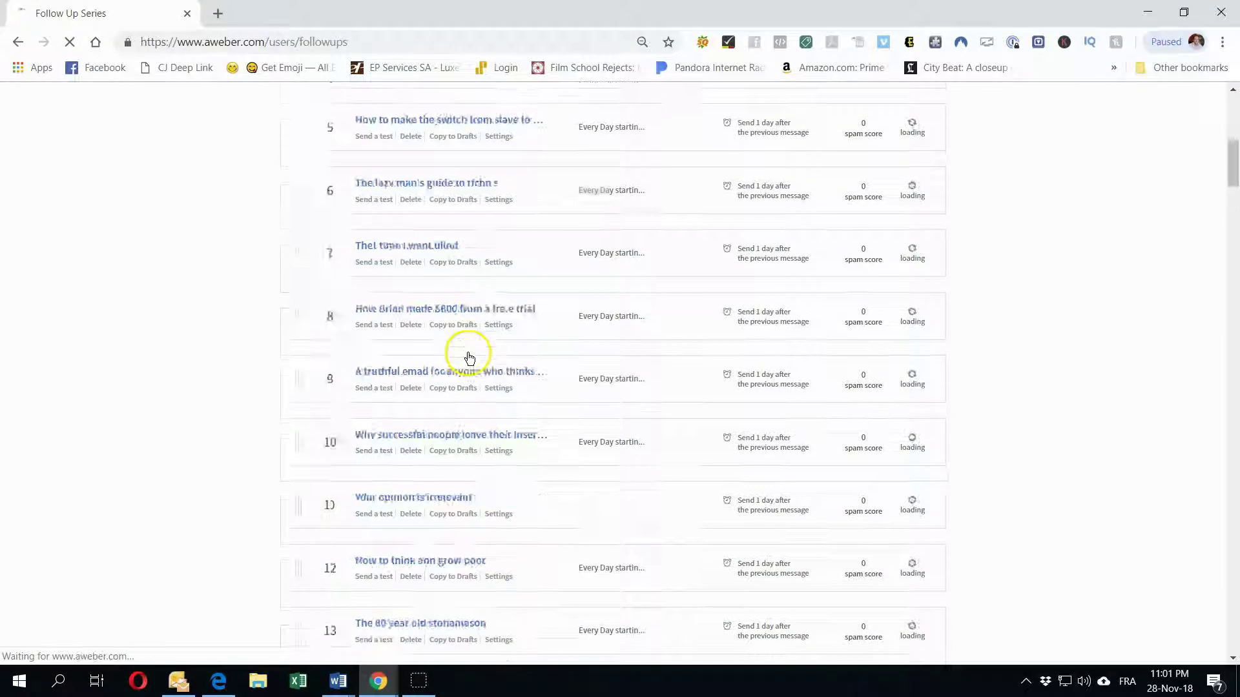
pyautogui.scroll(-5, 468, 360)
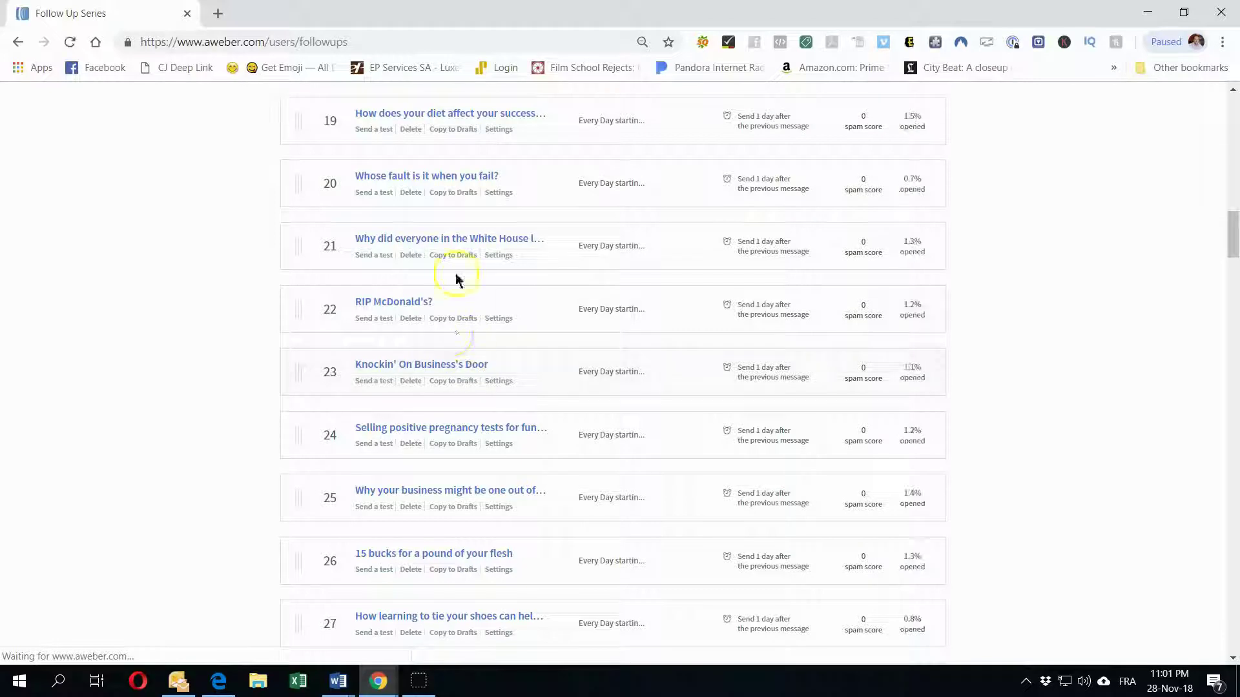
pyautogui.scroll(20, 1073, 421)
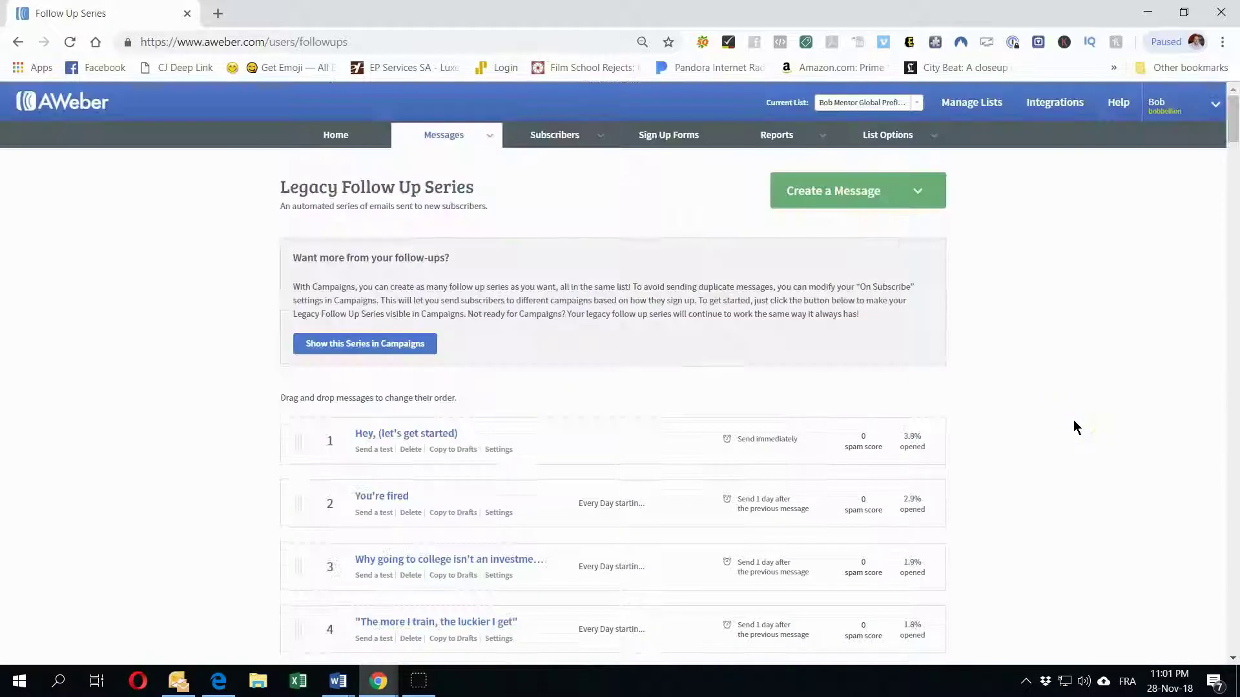
# Step: Switch the current list to the Wifi Wealth list and open its basic list settings
pyautogui.click(866, 109)
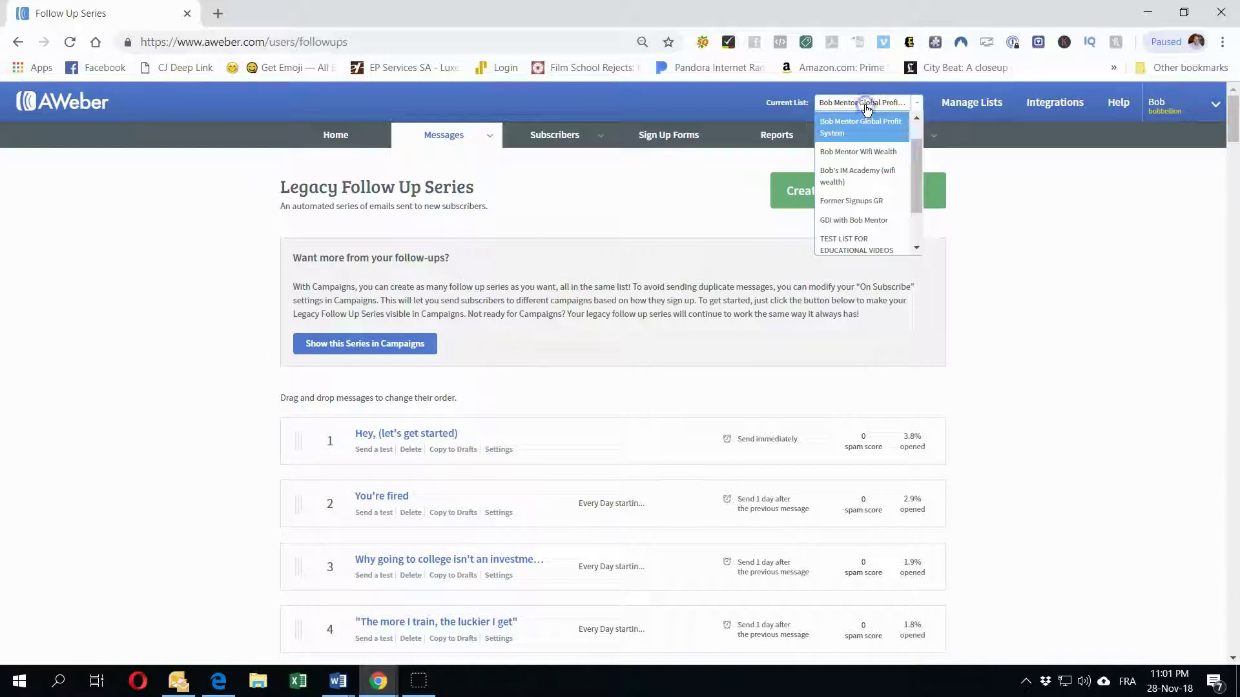
pyautogui.click(865, 159)
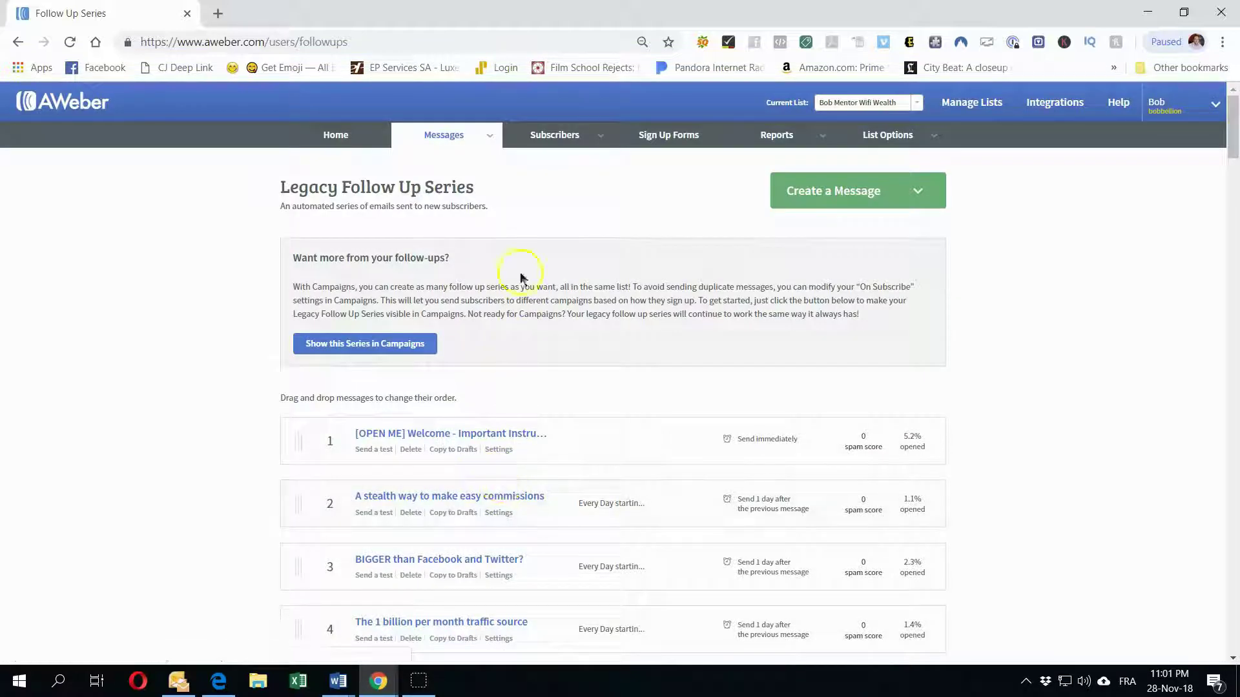
pyautogui.moveTo(883, 133)
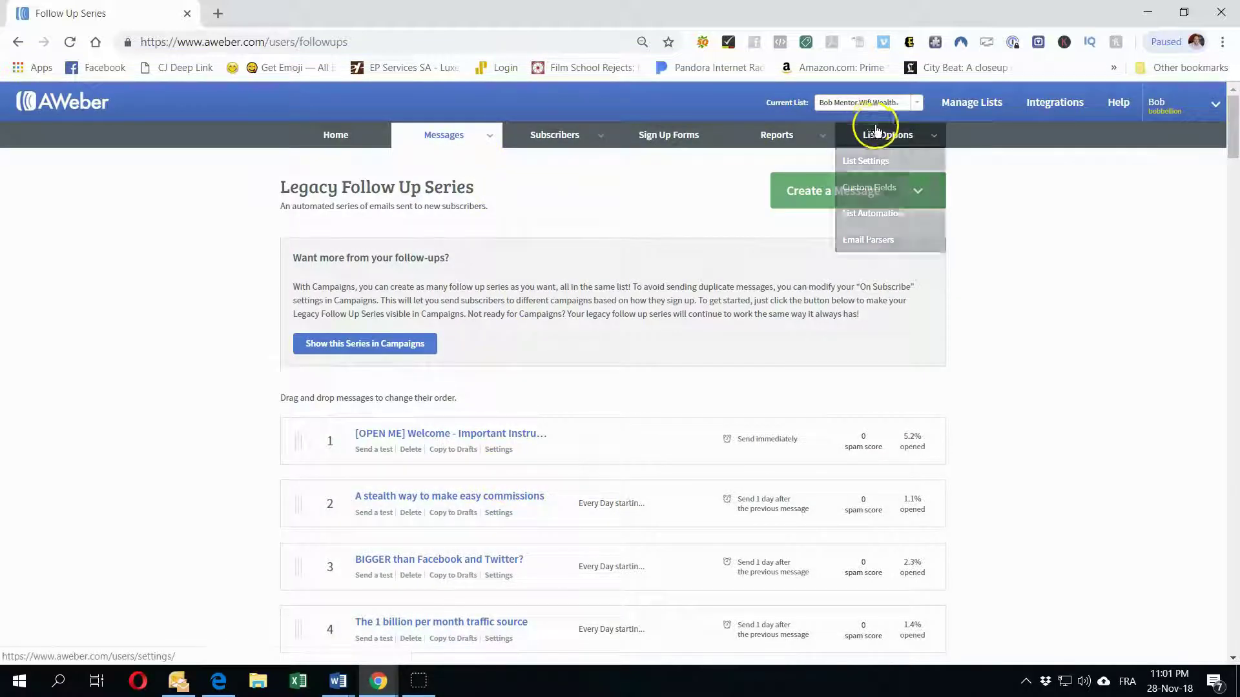
pyautogui.click(873, 162)
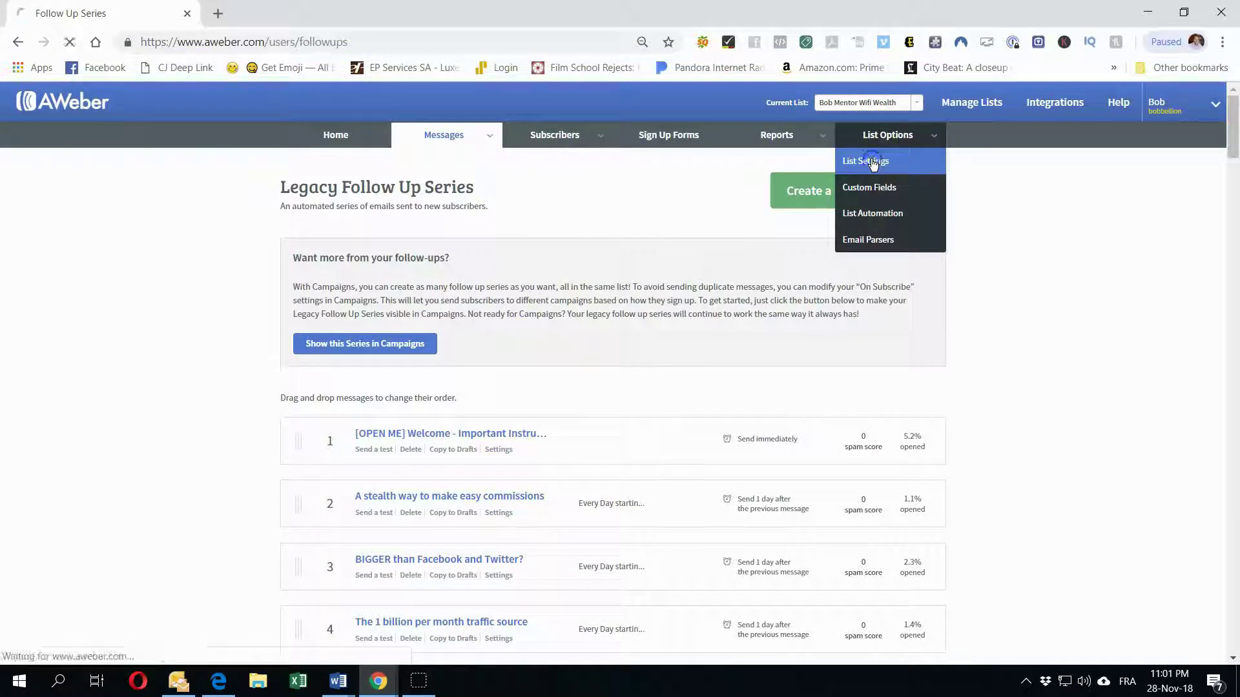
pyautogui.scroll(-2, 858, 249)
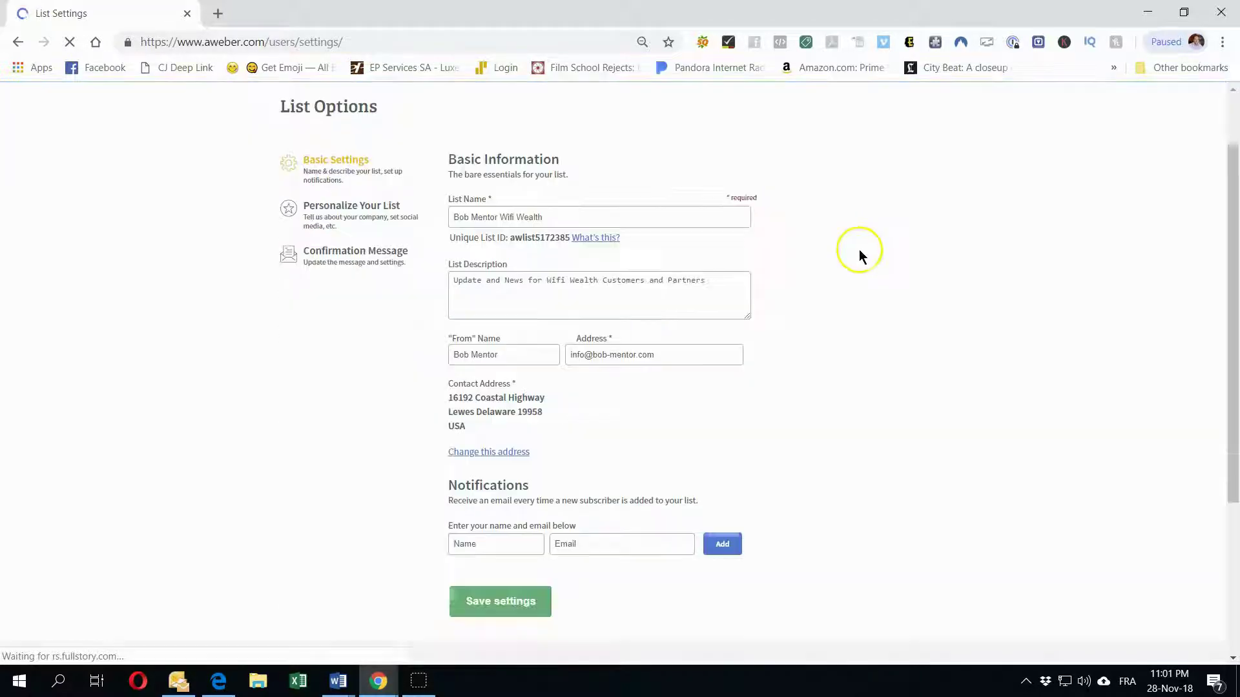
pyautogui.scroll(-1, 381, 399)
pyautogui.scroll(1, 380, 393)
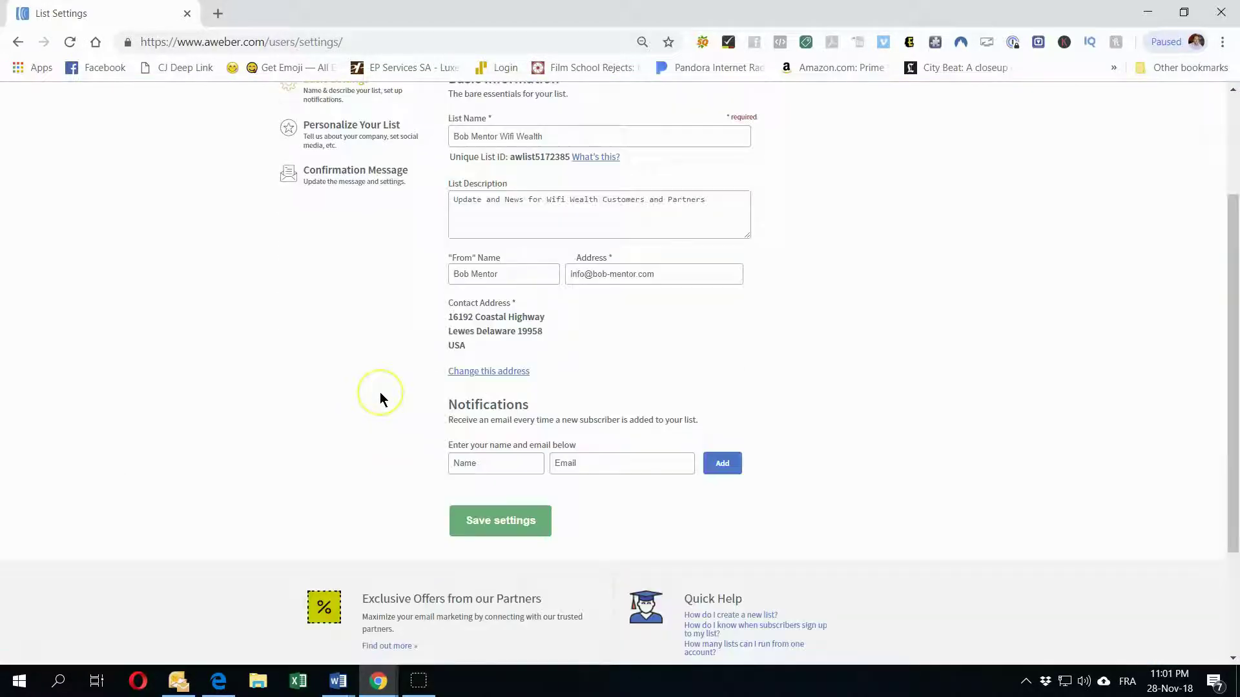
pyautogui.scroll(-2, 455, 405)
pyautogui.scroll(4, 382, 383)
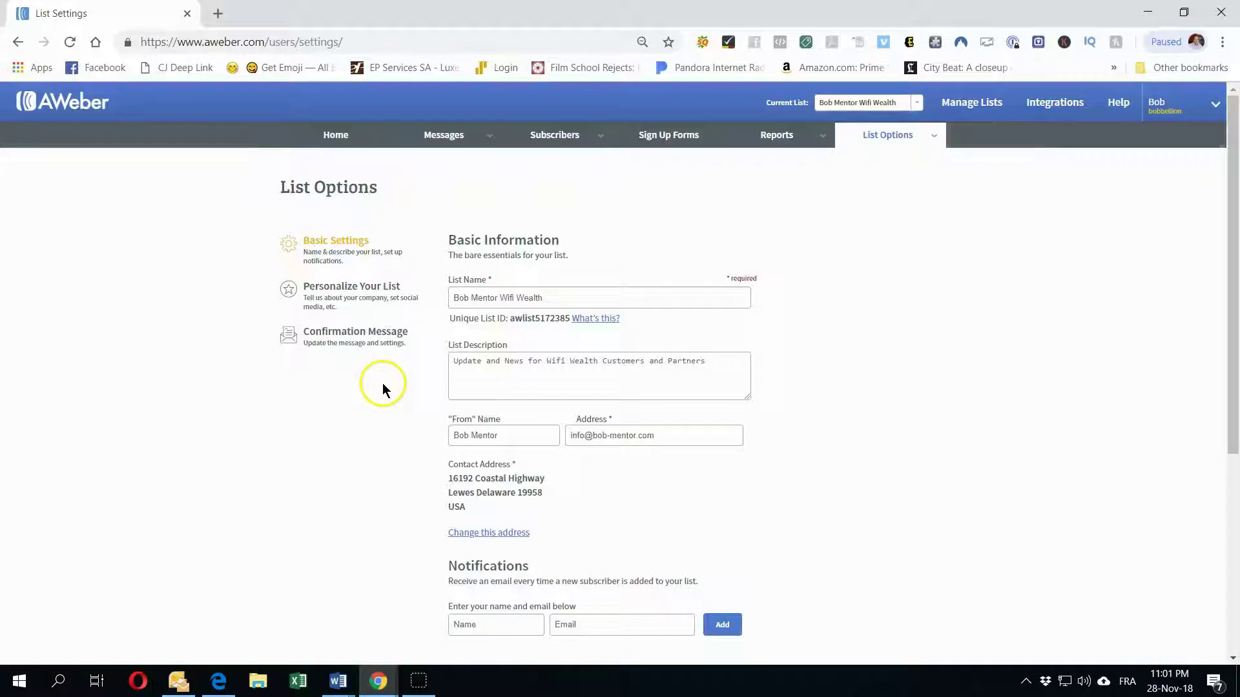
# Step: Open the Wifi Wealth list's personalization settings and review its global text snippets
pyautogui.click(351, 292)
pyautogui.scroll(-10, 361, 425)
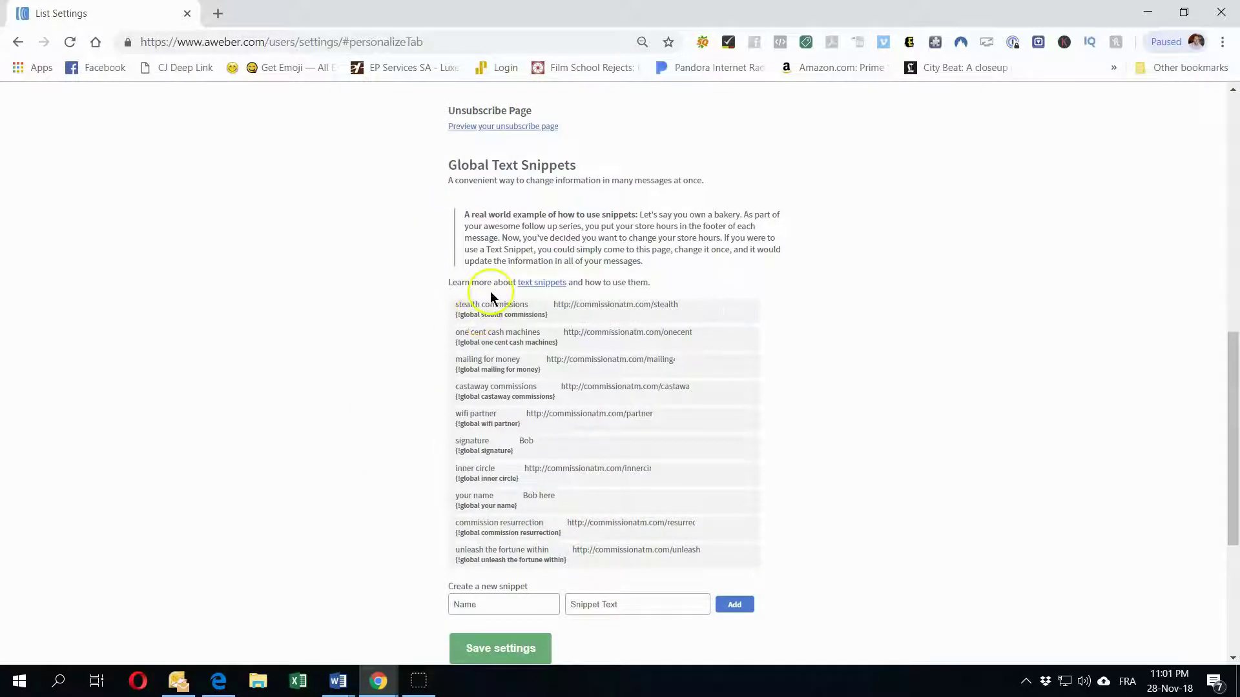
pyautogui.scroll(-1, 416, 337)
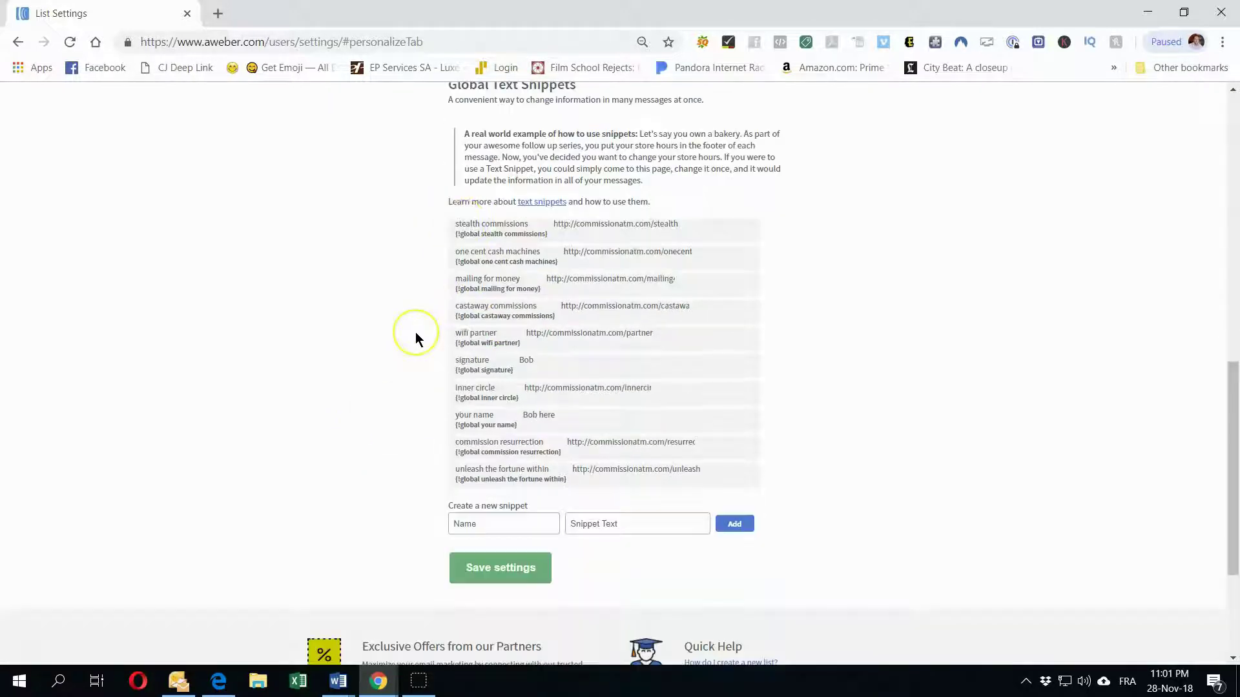
pyautogui.click(465, 246)
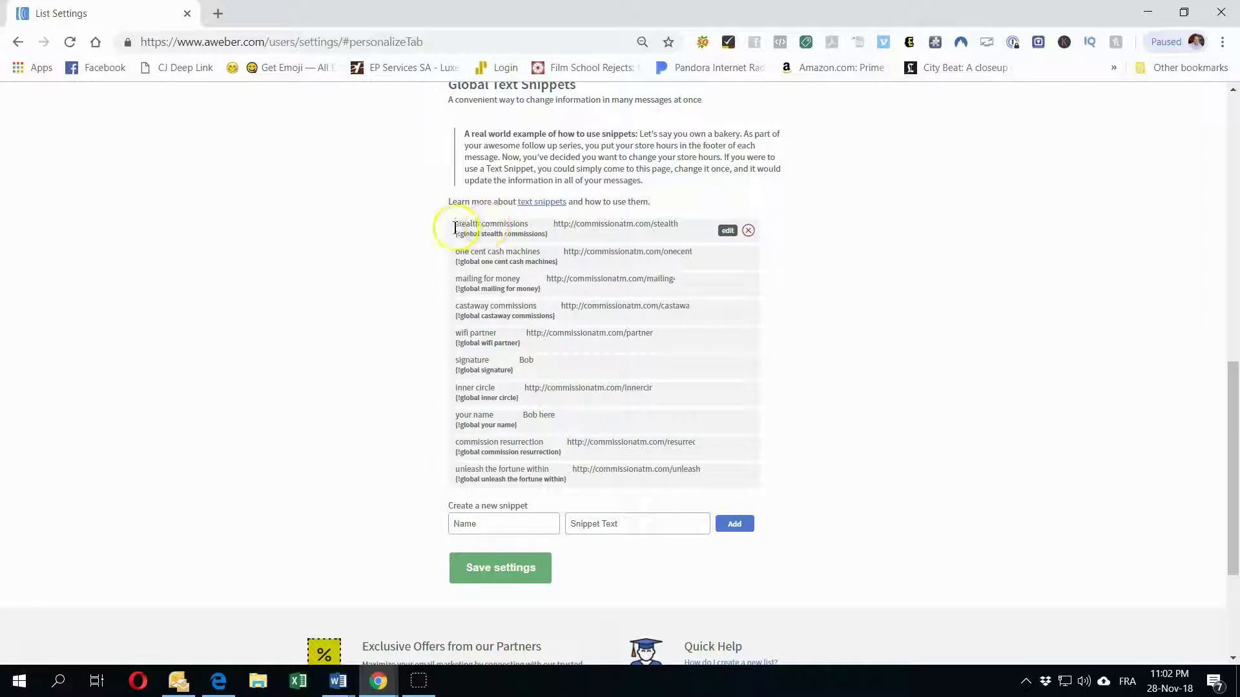
pyautogui.scroll(2, 353, 319)
pyautogui.scroll(6, 353, 319)
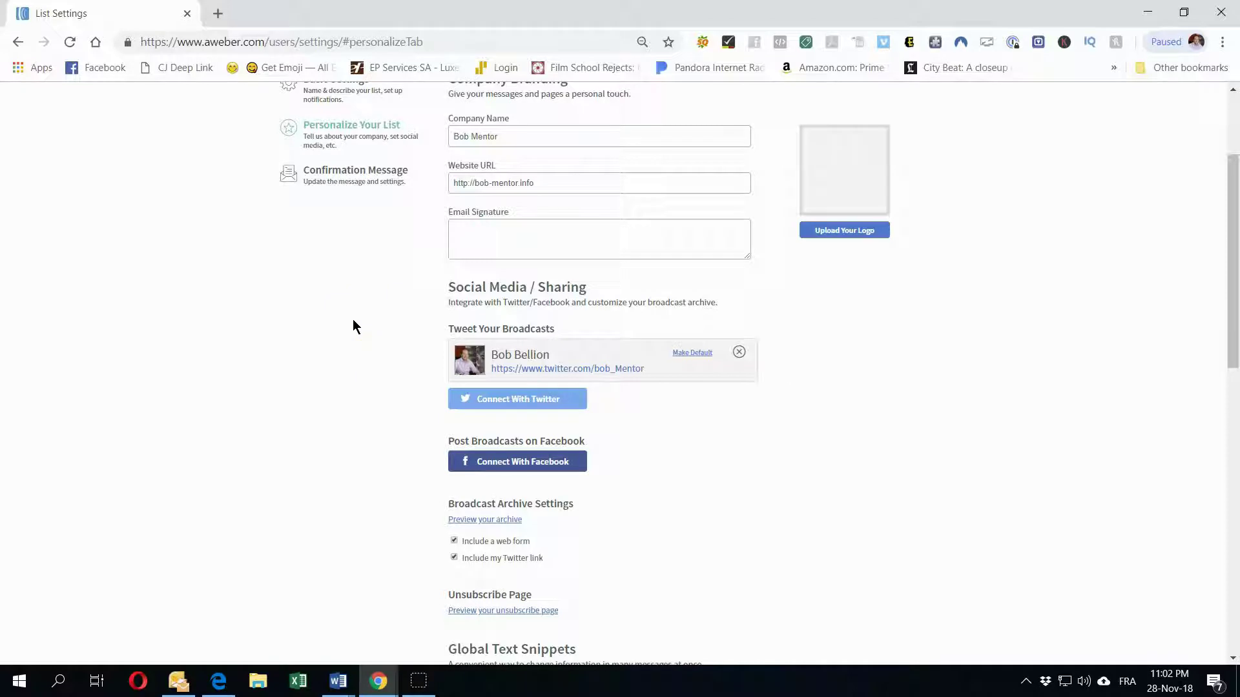
pyautogui.scroll(3, 349, 333)
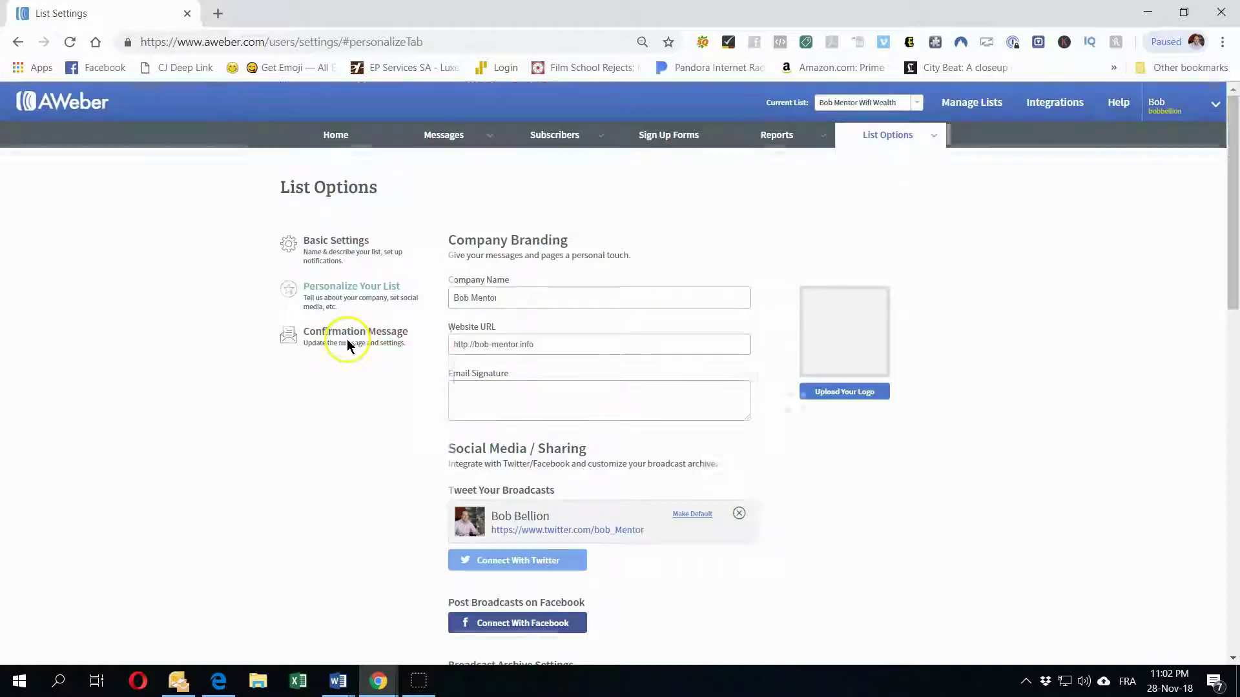
# Step: Switch the current list to TEST LIST FOR EDUCATIONAL VIDEOS and review the global text snippets in its personalization settings
pyautogui.click(869, 102)
pyautogui.scroll(1, 839, 158)
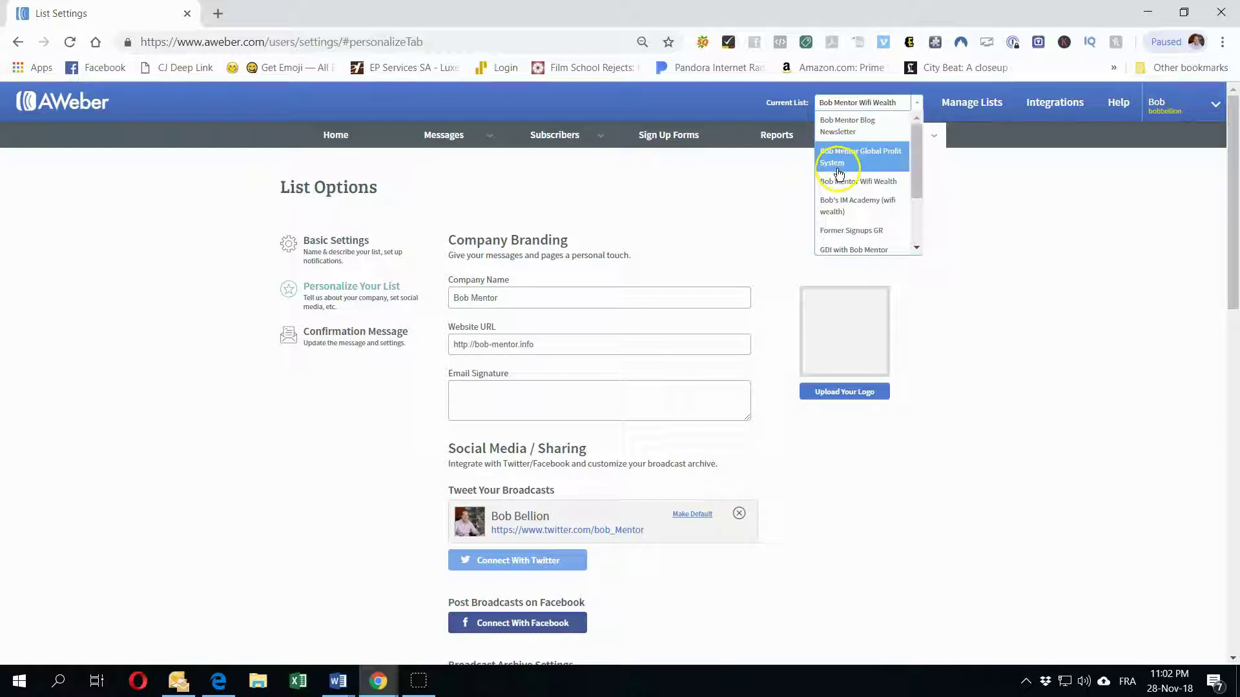
pyautogui.scroll(-2, 843, 200)
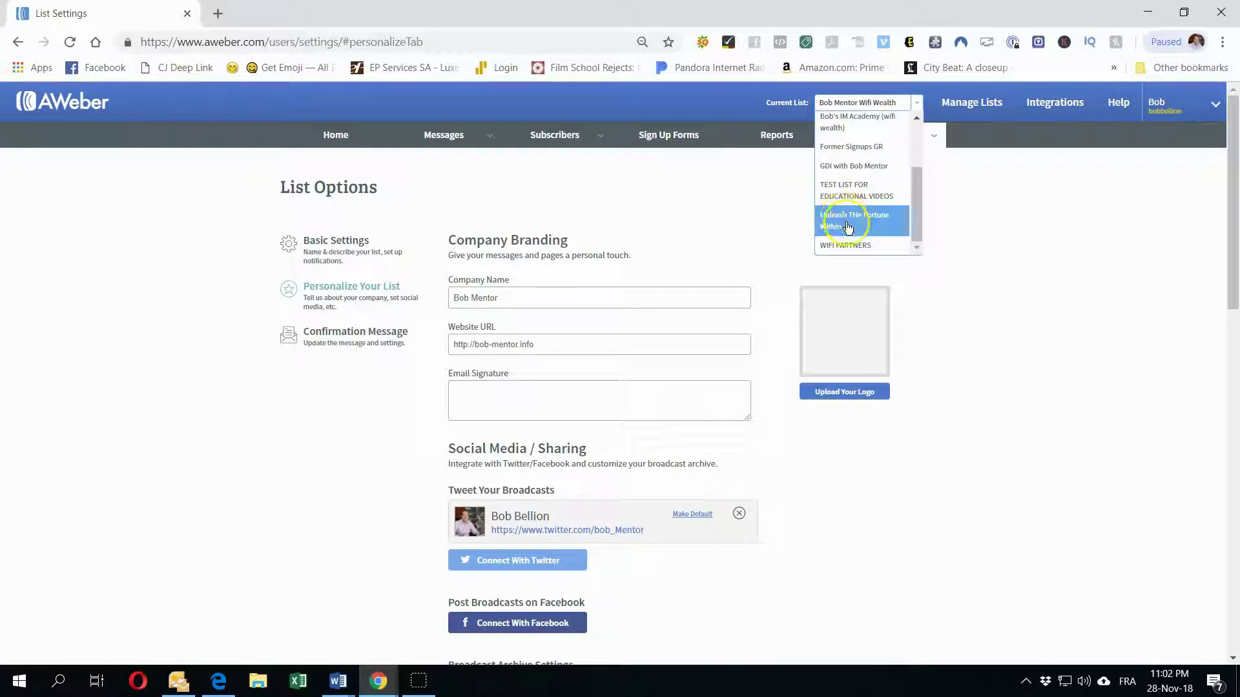
pyautogui.click(846, 192)
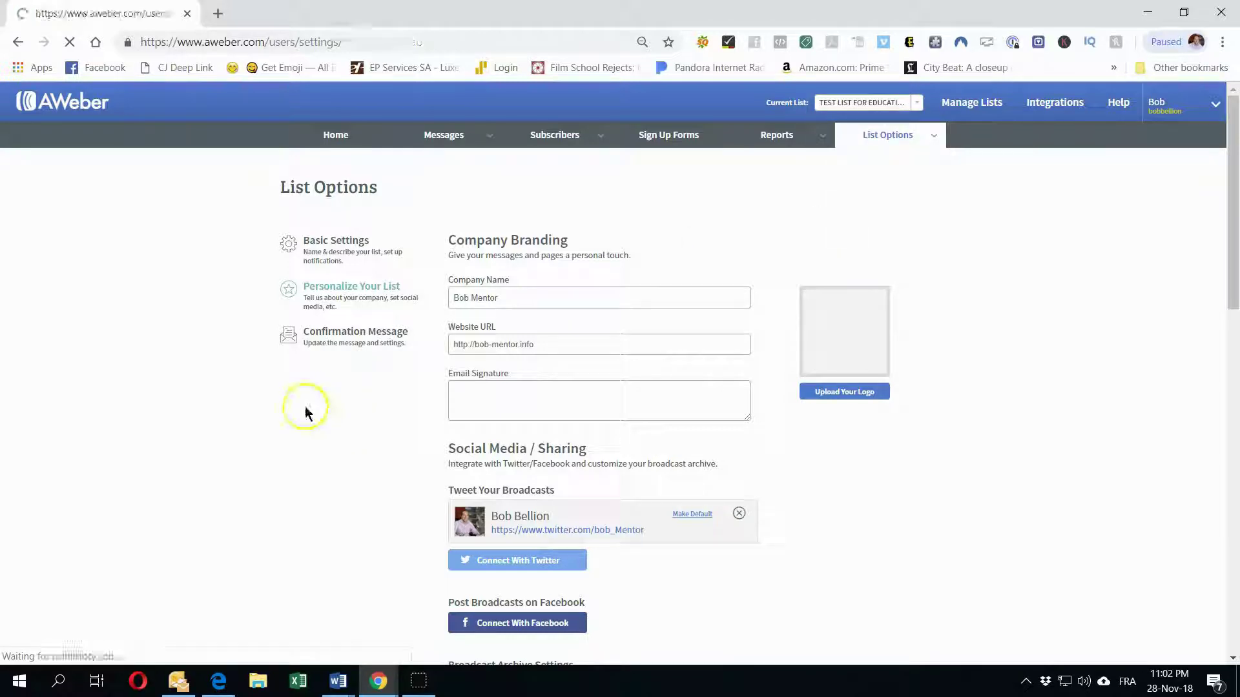
pyautogui.scroll(-3, 305, 409)
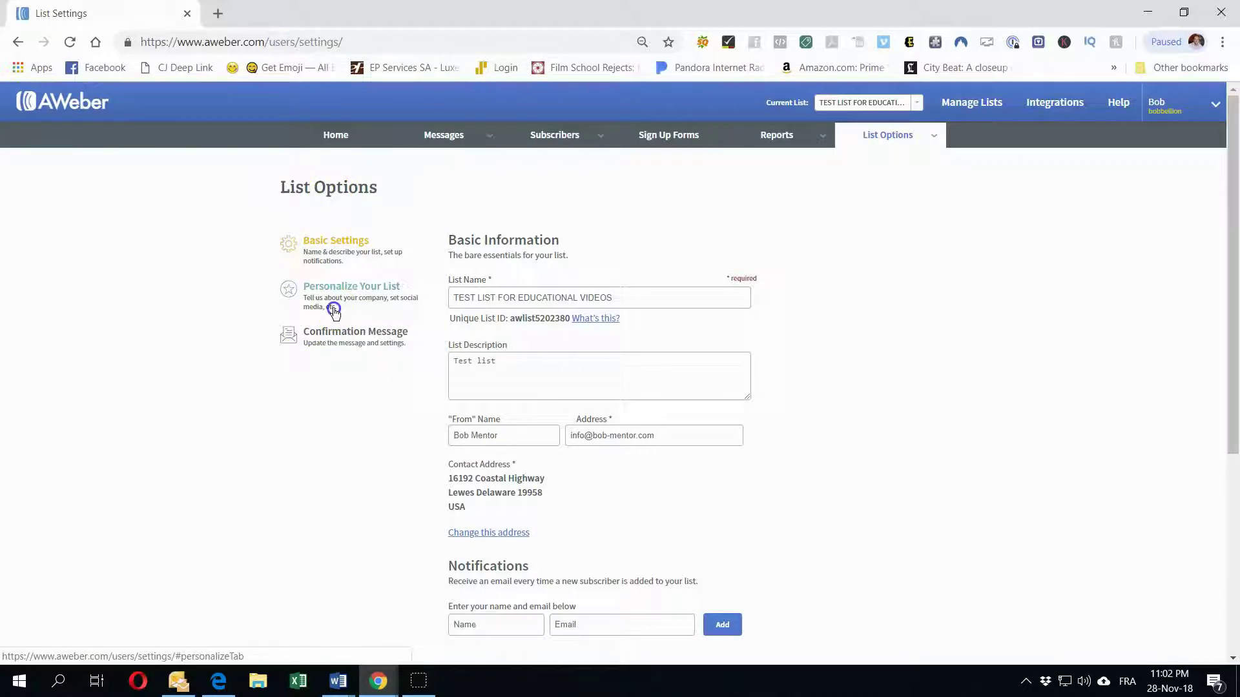
pyautogui.click(334, 310)
pyautogui.scroll(-15, 324, 444)
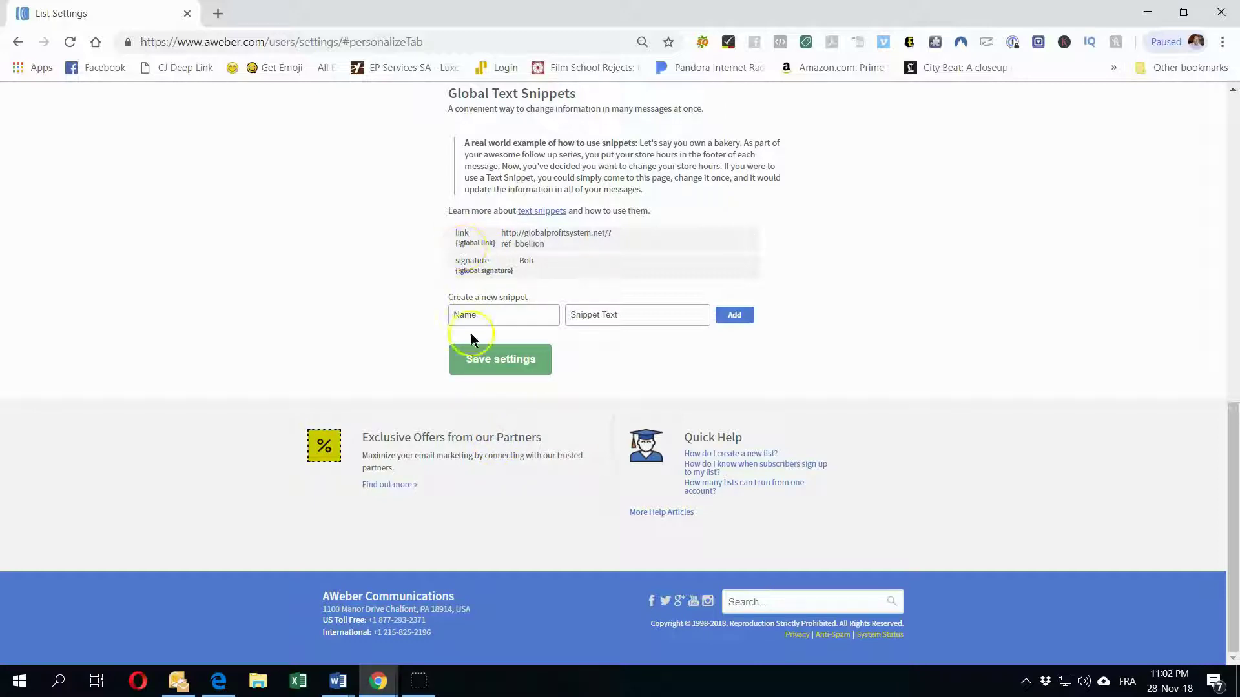
pyautogui.click(482, 377)
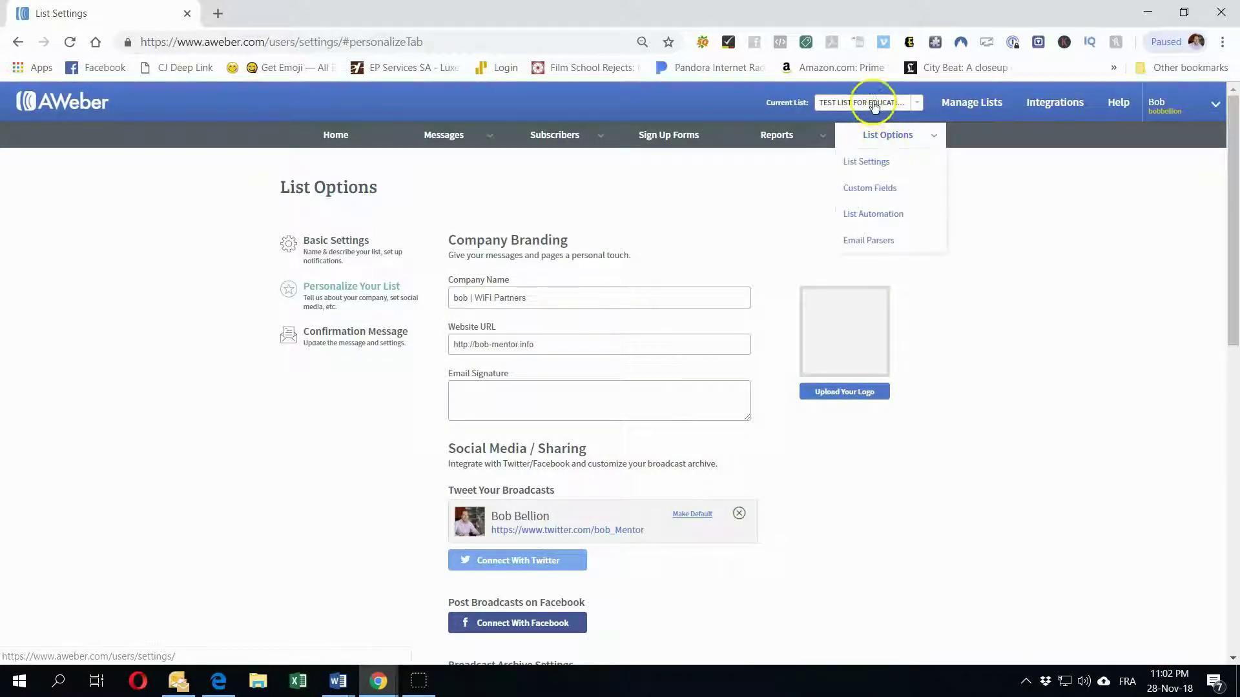
# Step: Switch the current list back to the Wifi Wealth list and open its personalization settings
pyautogui.click(865, 102)
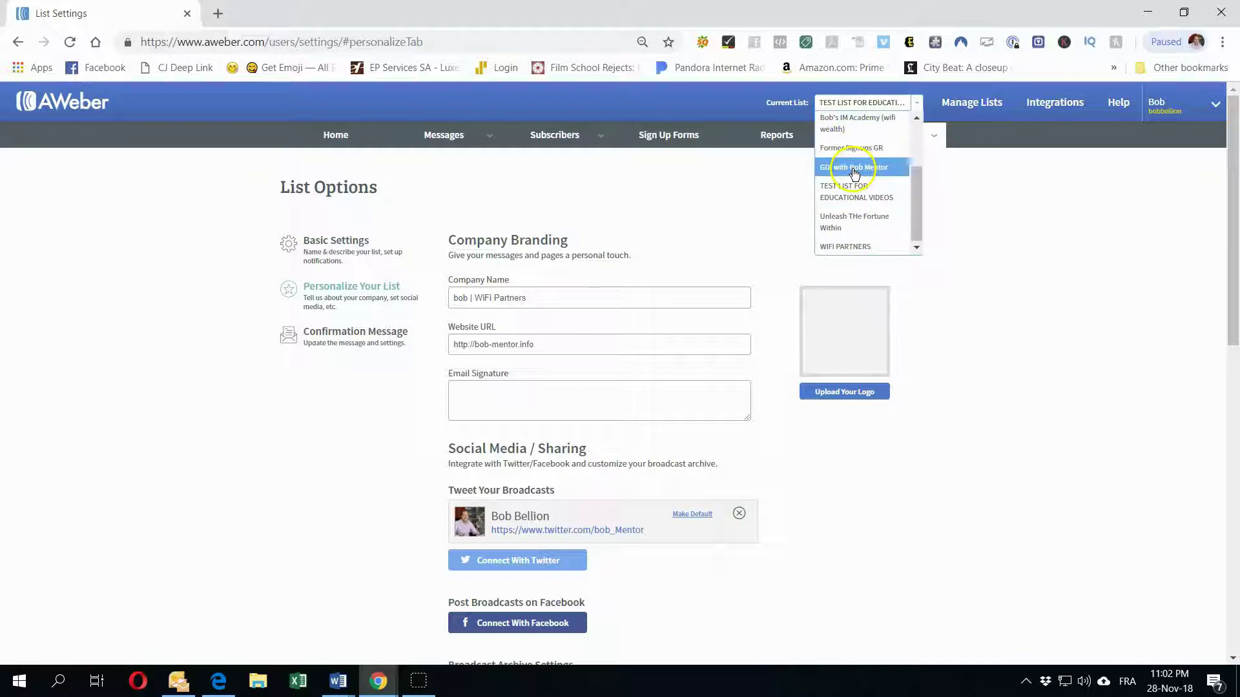
pyautogui.scroll(3, 854, 167)
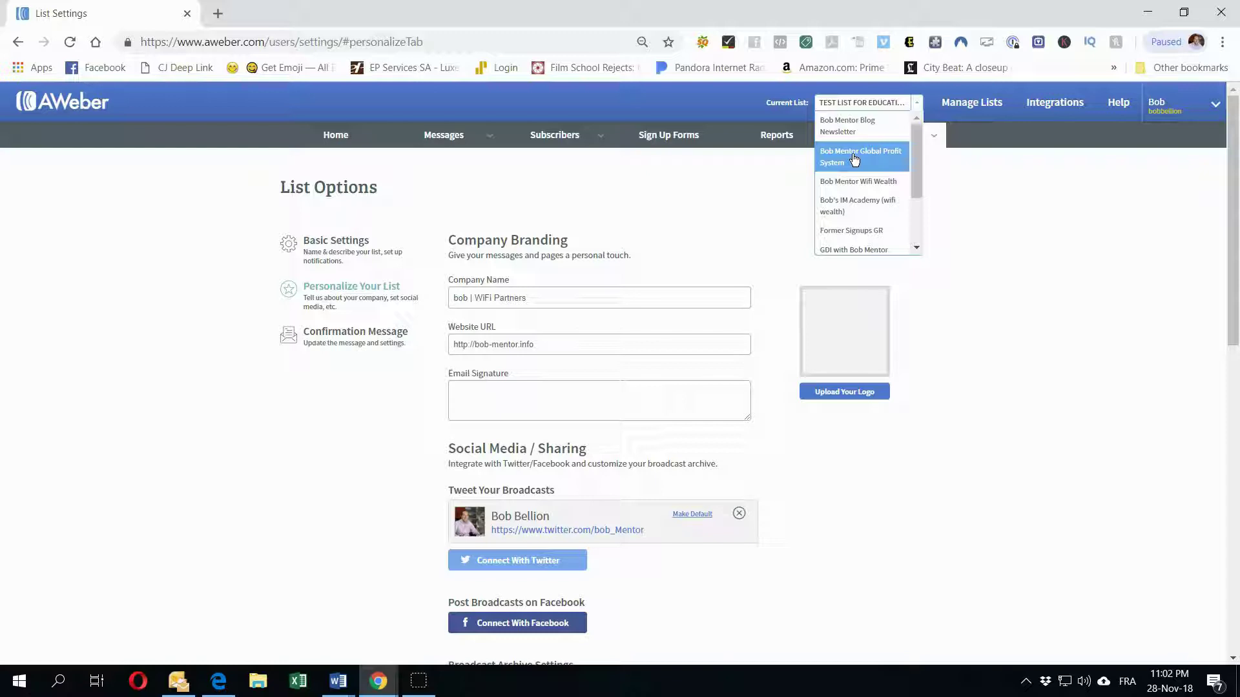
pyautogui.click(845, 183)
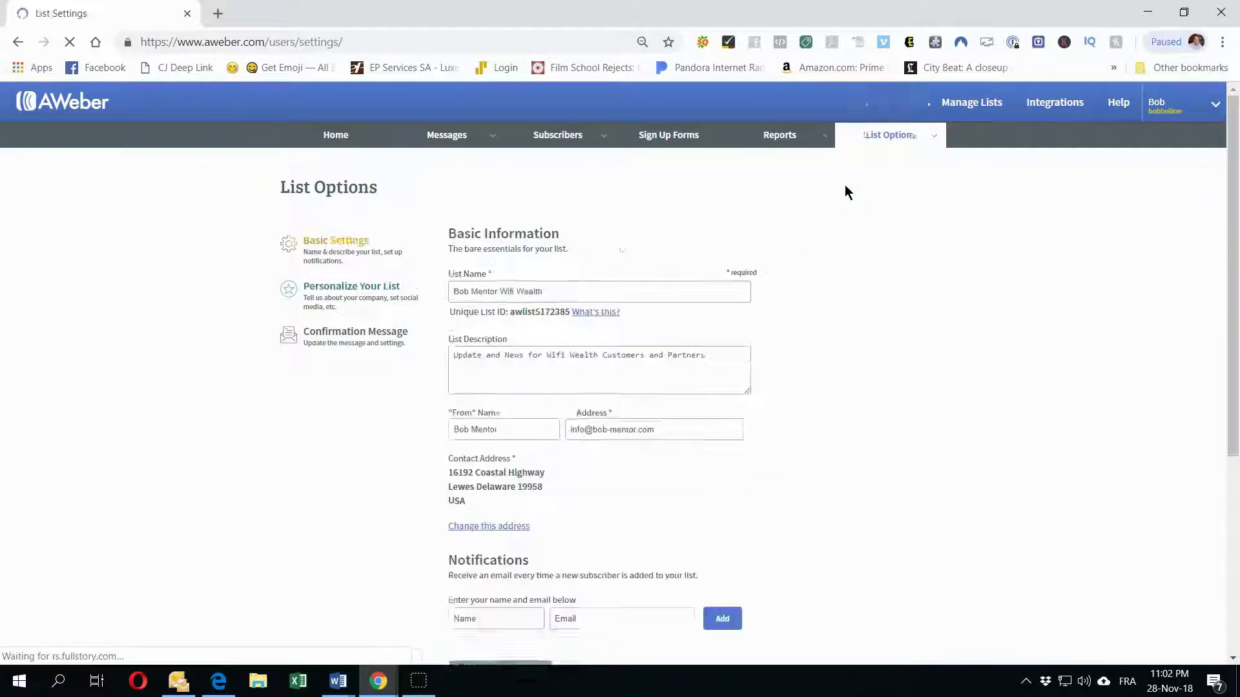
pyautogui.click(368, 291)
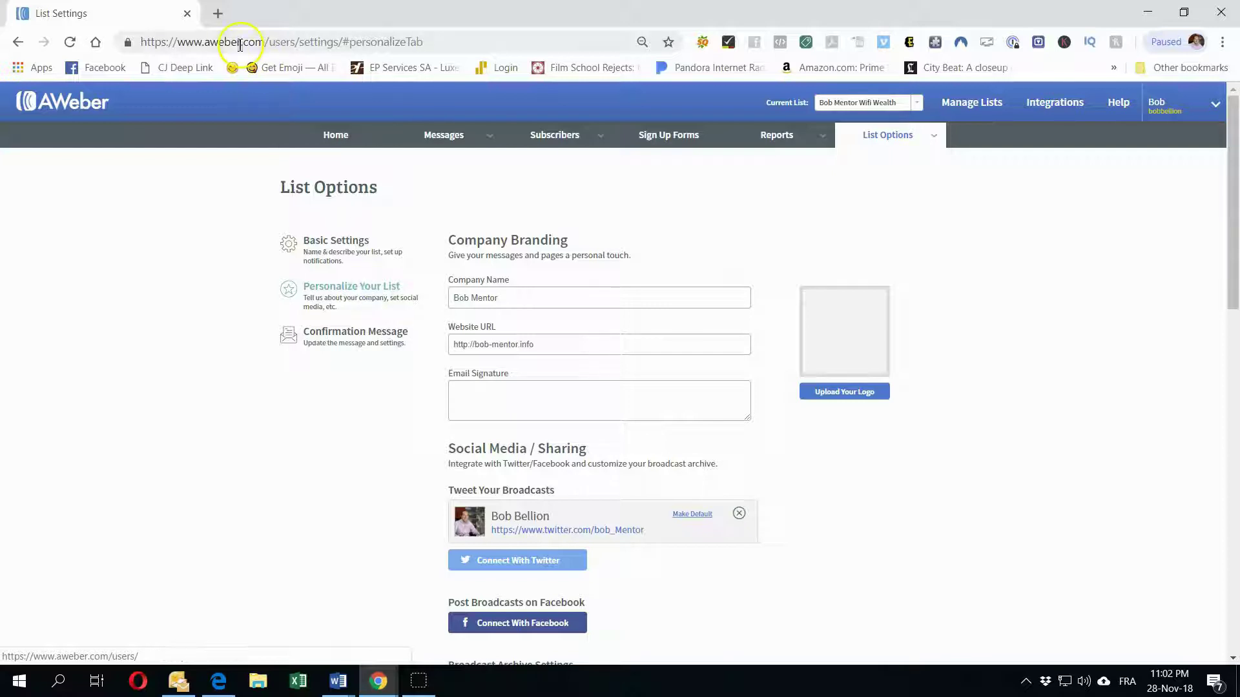
# Step: Open the AWeber account home in a second browser tab and go to the list settings there
pyautogui.rightClick(41, 98)
pyautogui.click(86, 112)
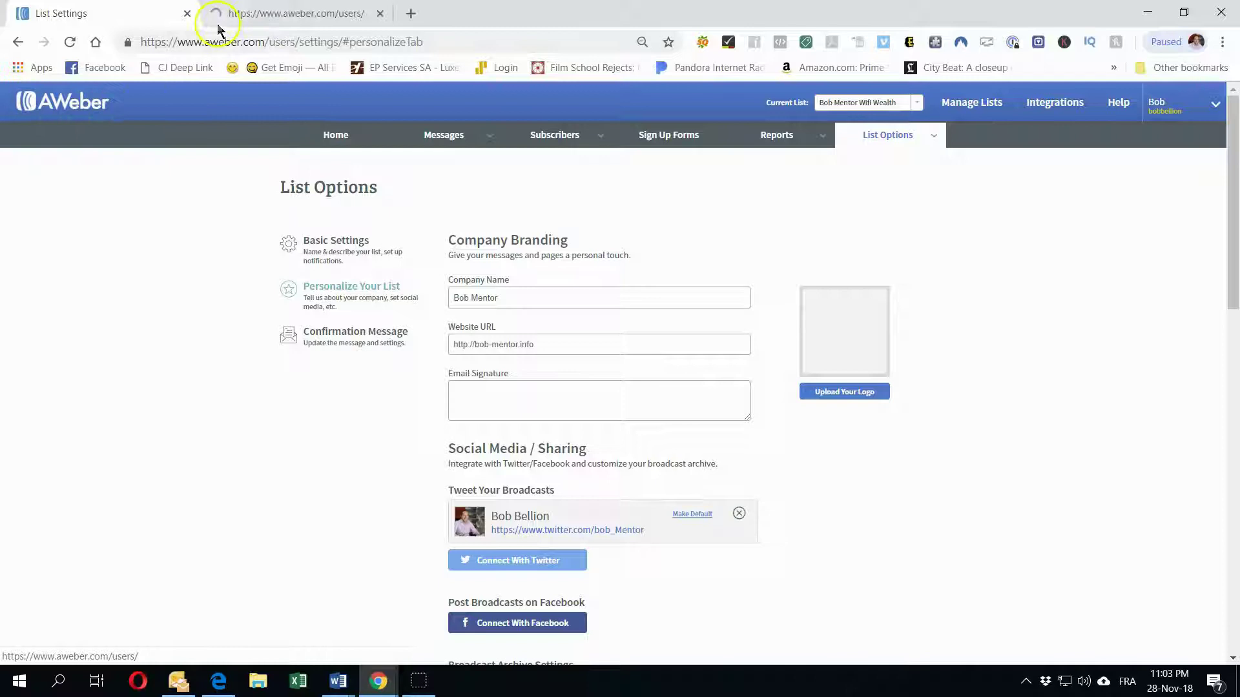
pyautogui.click(255, 12)
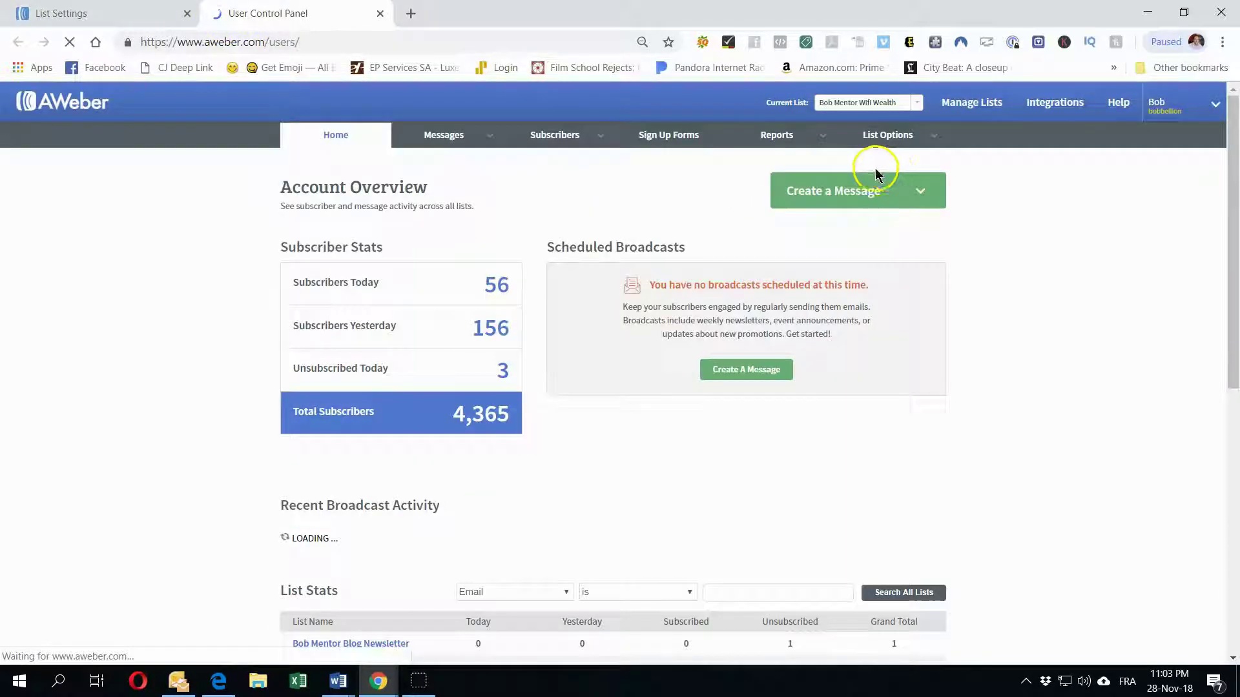
pyautogui.moveTo(886, 134)
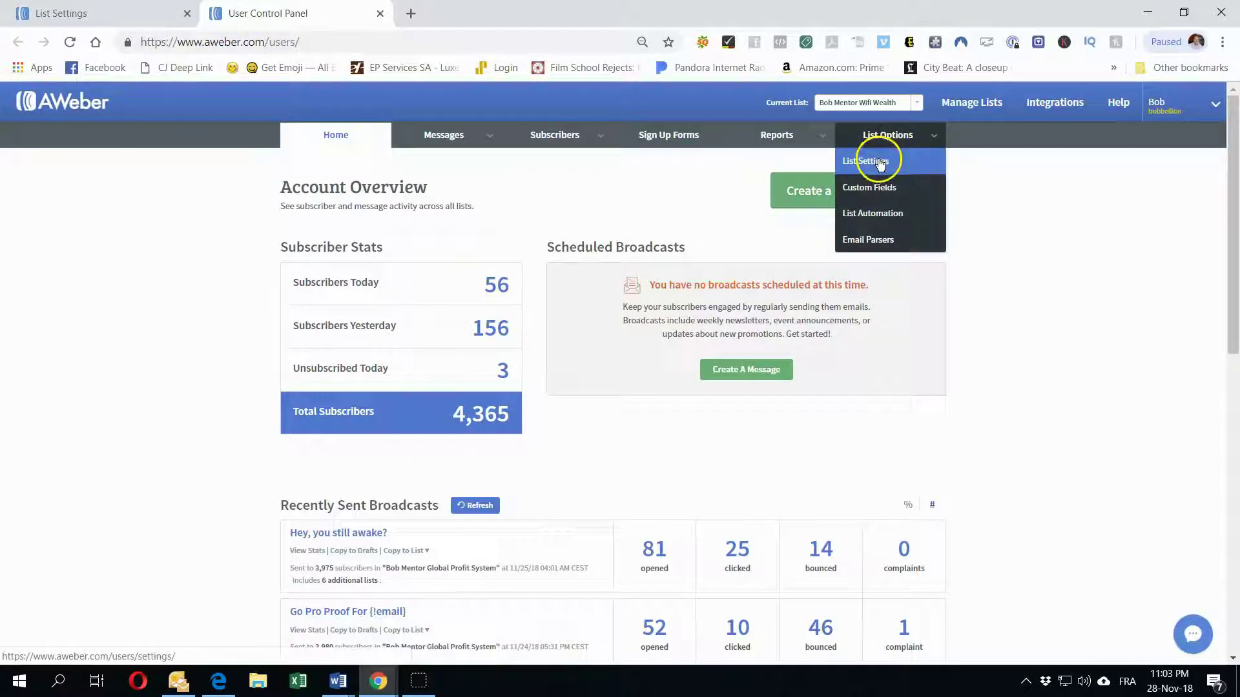
pyautogui.click(882, 161)
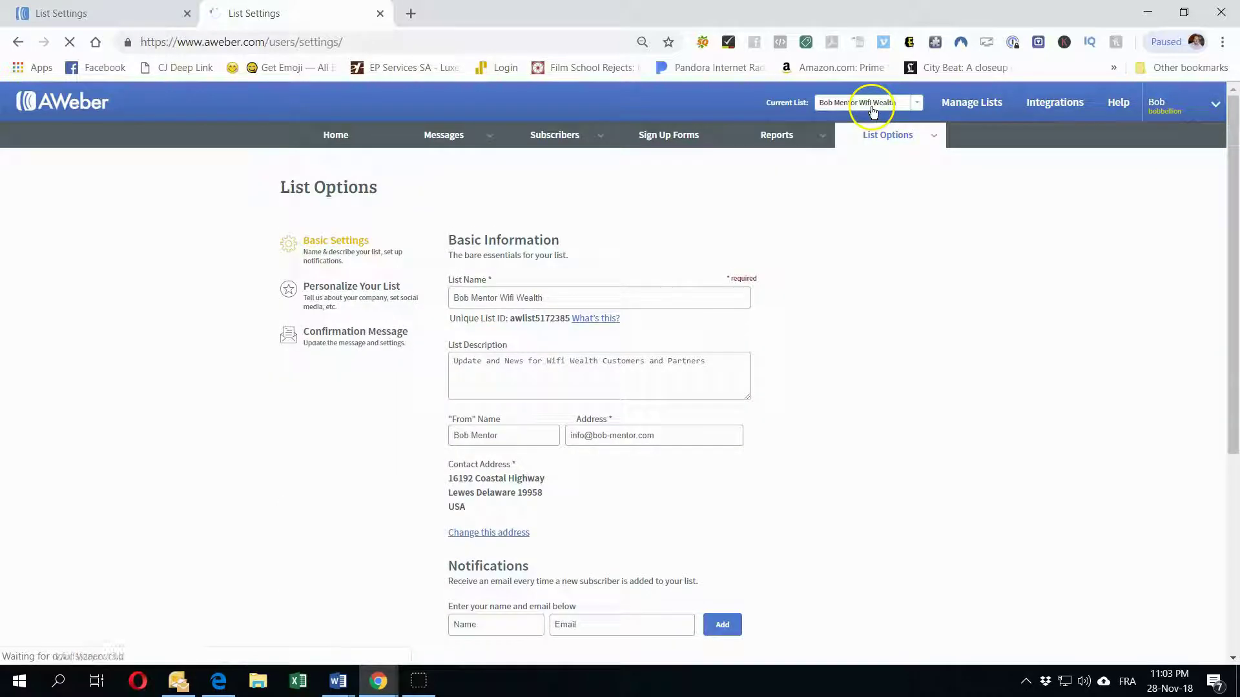
# Step: In the second tab, switch the current list to TEST LIST FOR EDUCATIONAL VIDEOS and open its personalization settings
pyautogui.click(866, 103)
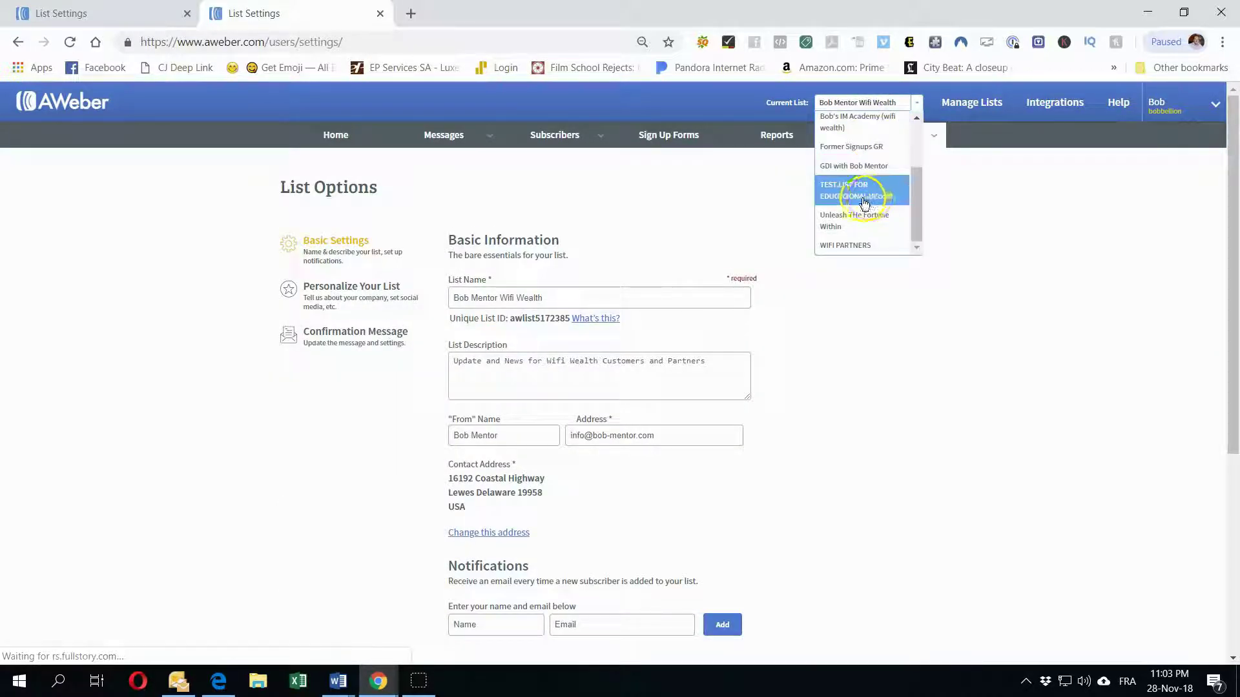
pyautogui.click(867, 193)
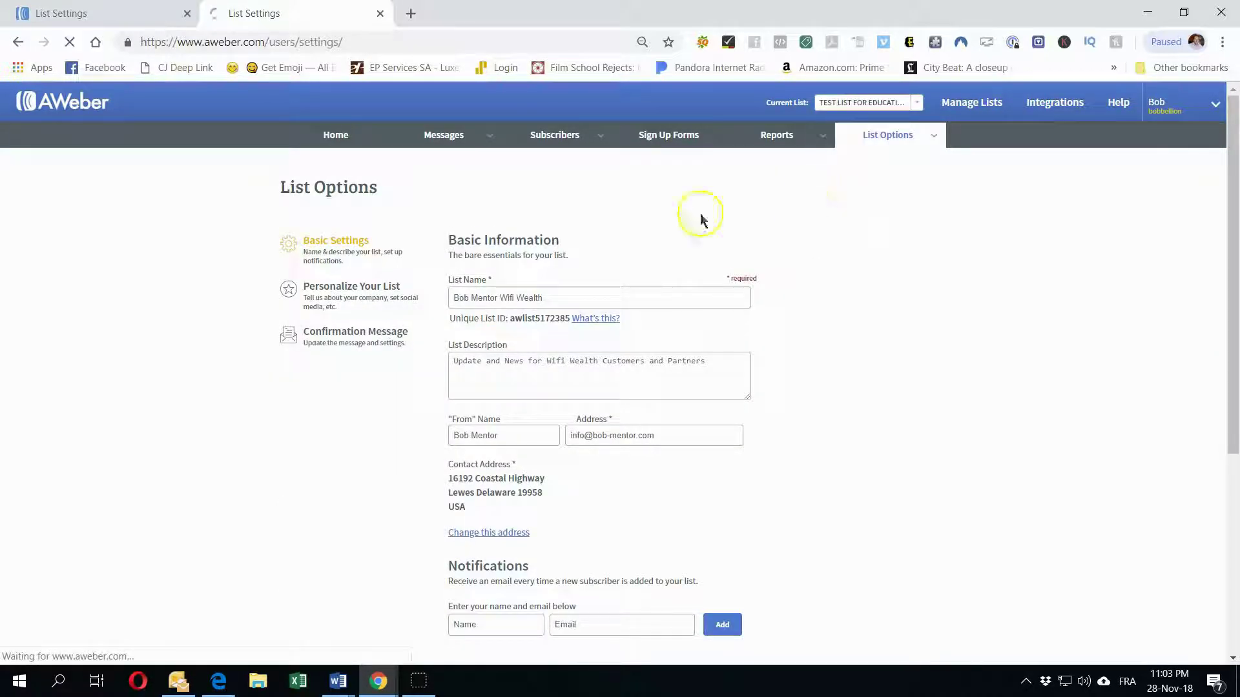
pyautogui.scroll(-4, 177, 269)
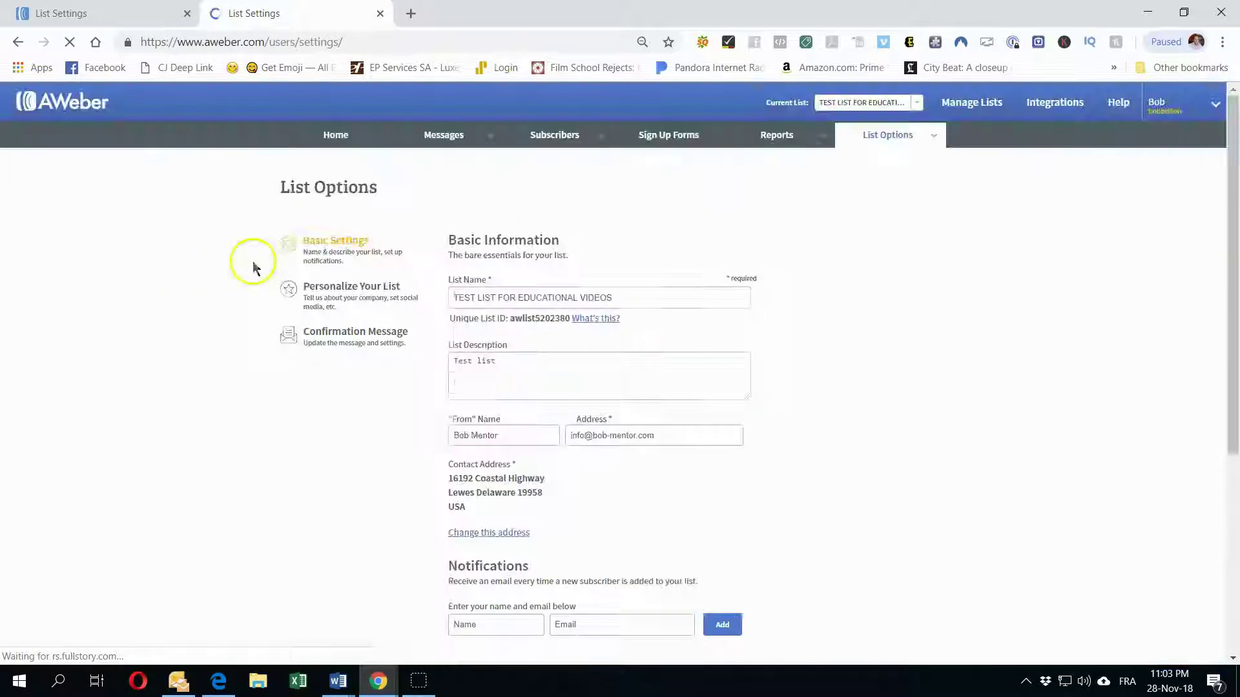
pyautogui.click(316, 288)
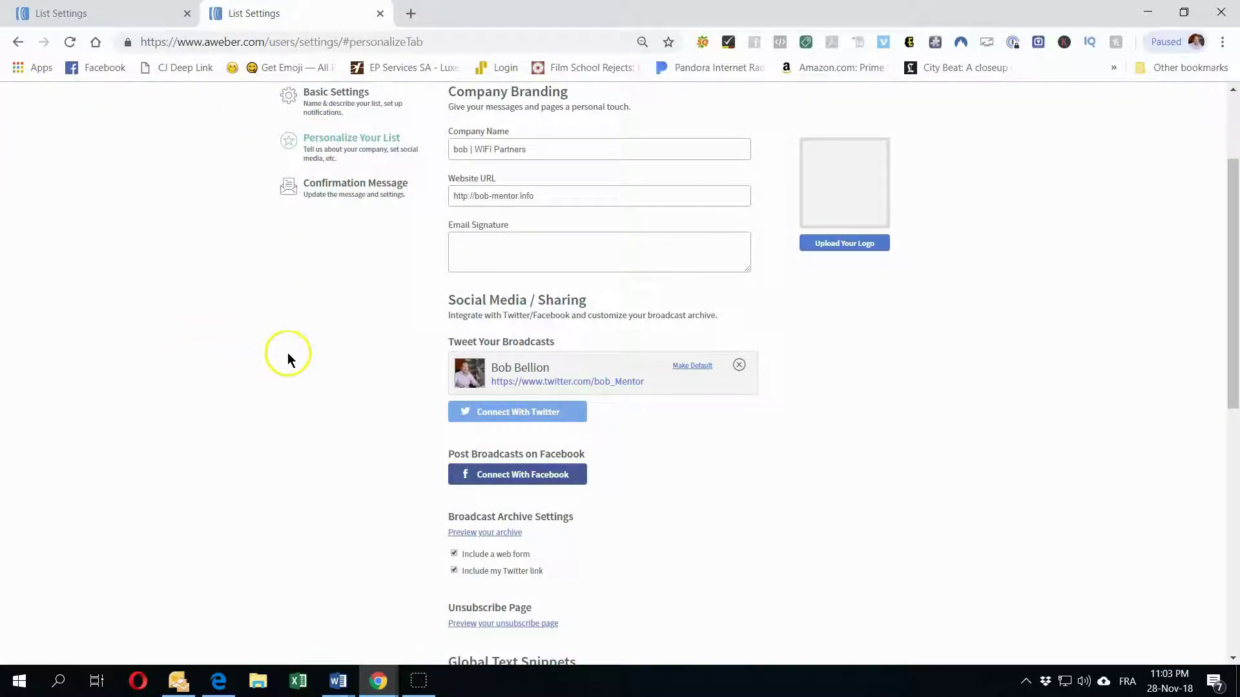
# Step: Copy the snippet name "stealth commissions" from the Wifi Wealth list into the new snippet's name on the test list
pyautogui.scroll(-1, 311, 552)
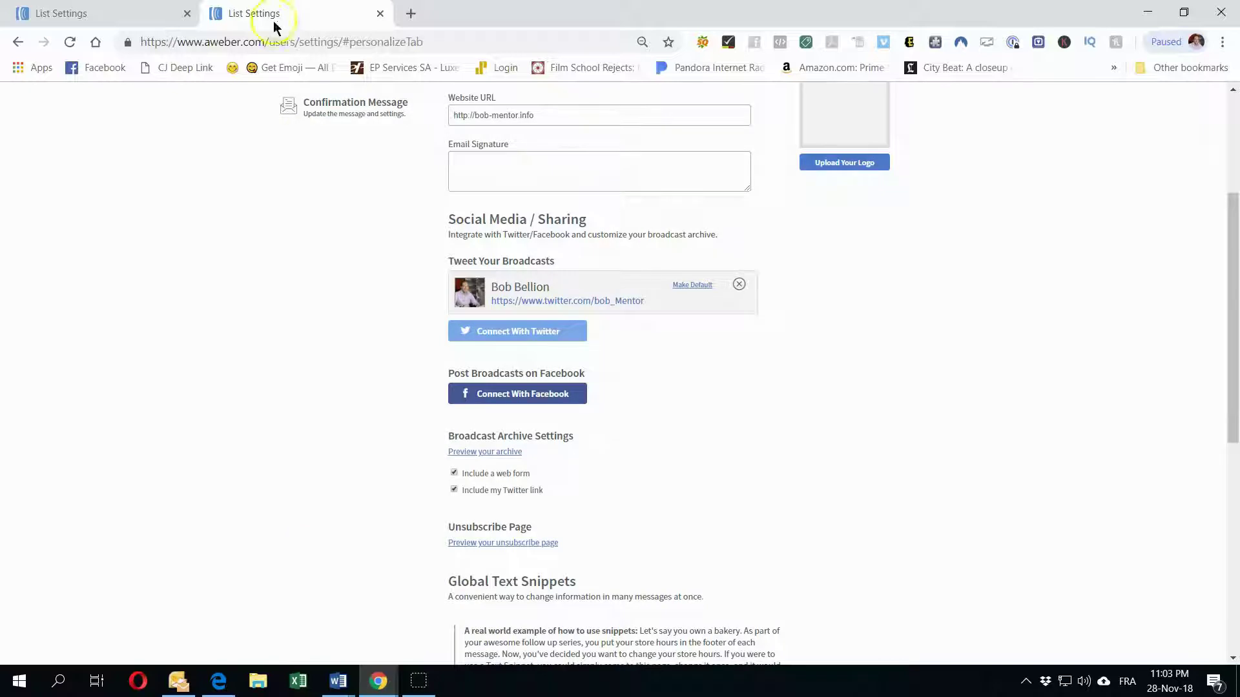
pyautogui.scroll(-4, 328, 352)
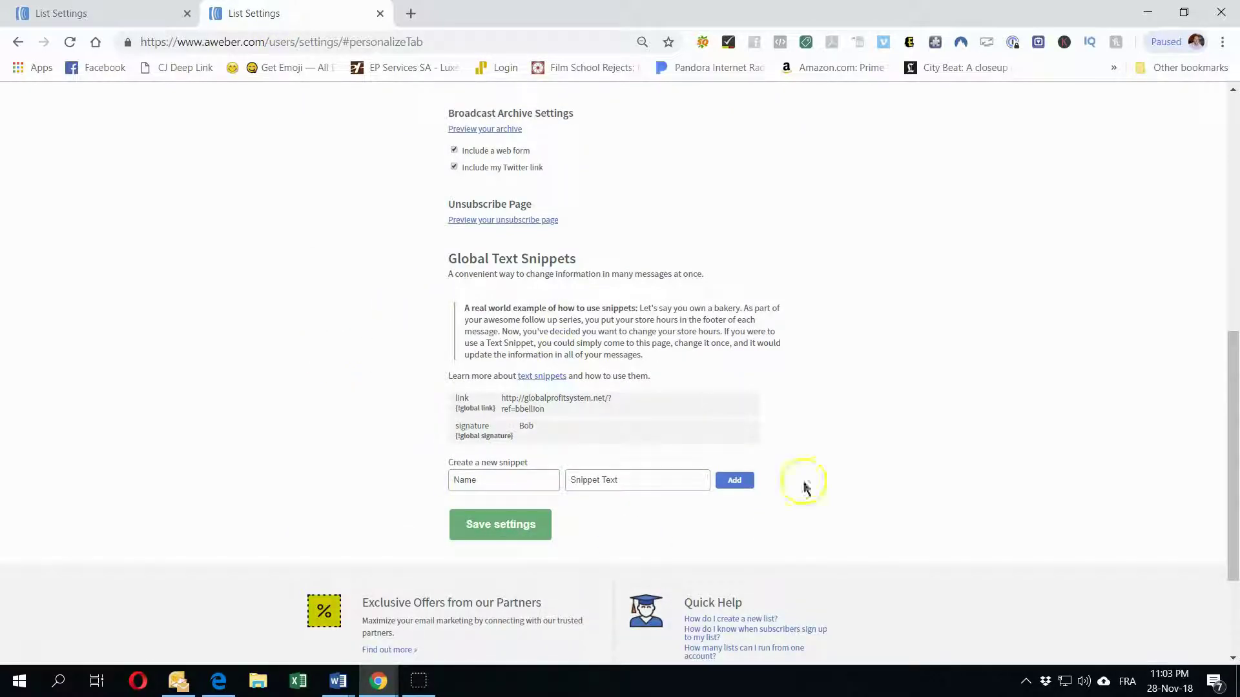
pyautogui.click(74, 13)
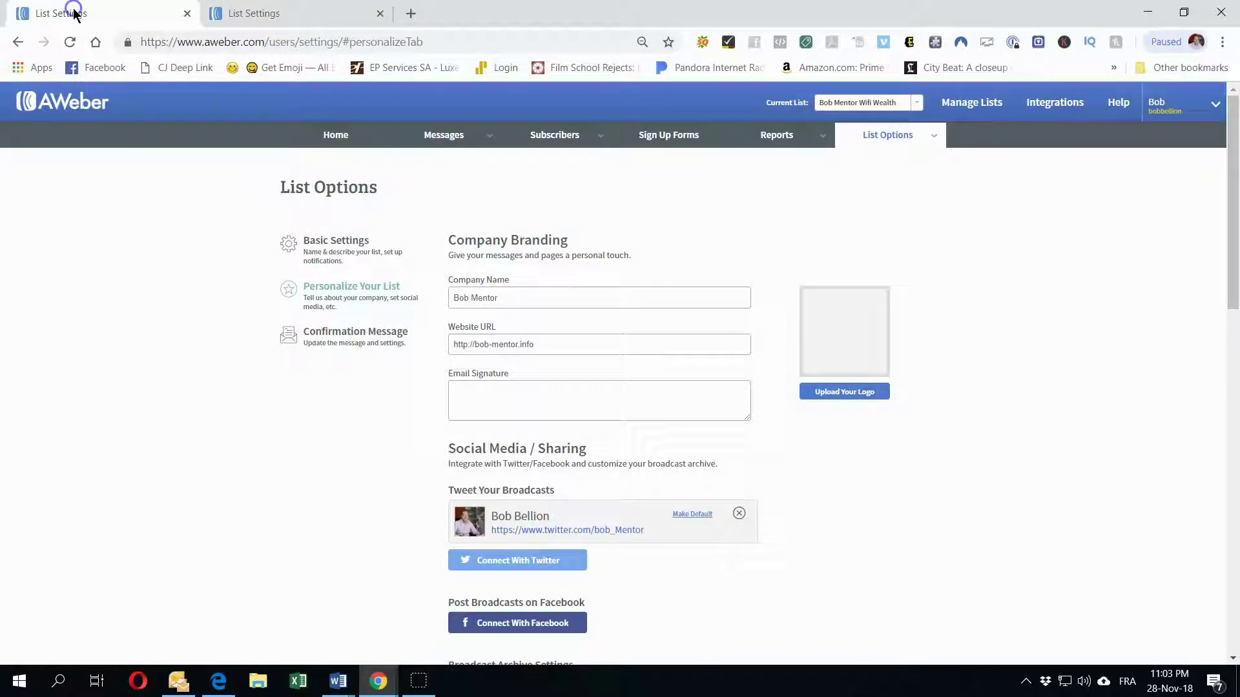
pyautogui.scroll(-6, 176, 286)
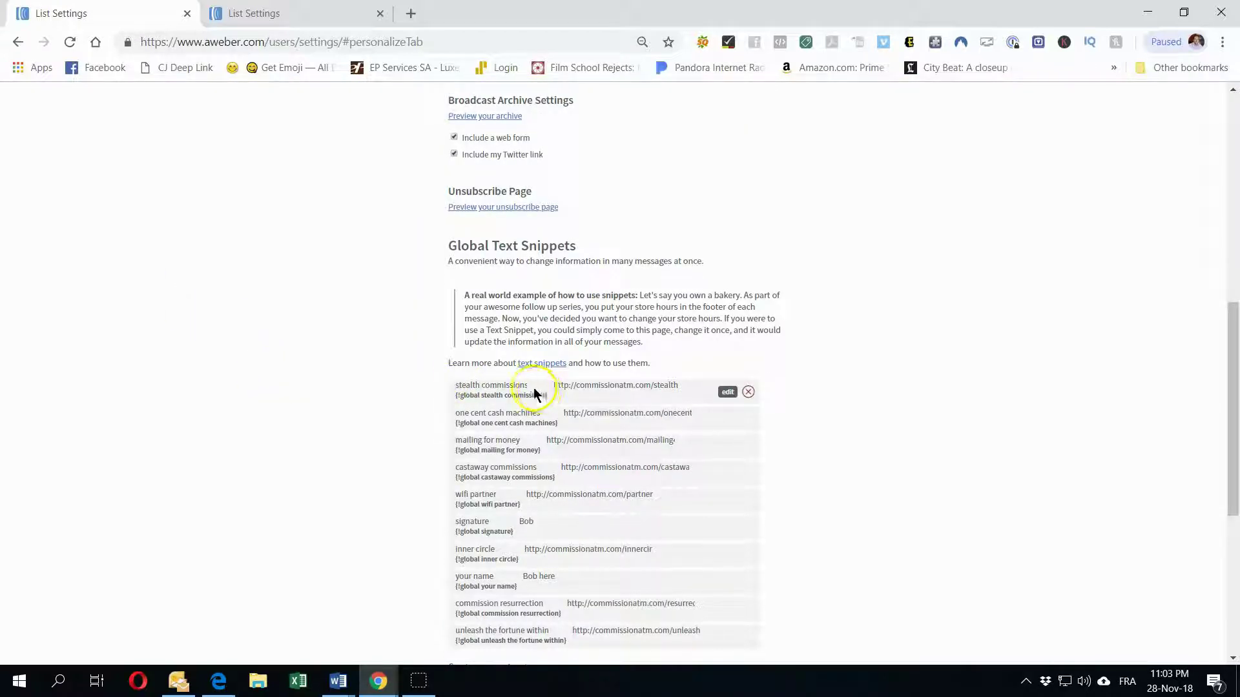
pyautogui.moveTo(530, 387); pyautogui.dragTo(454, 382)
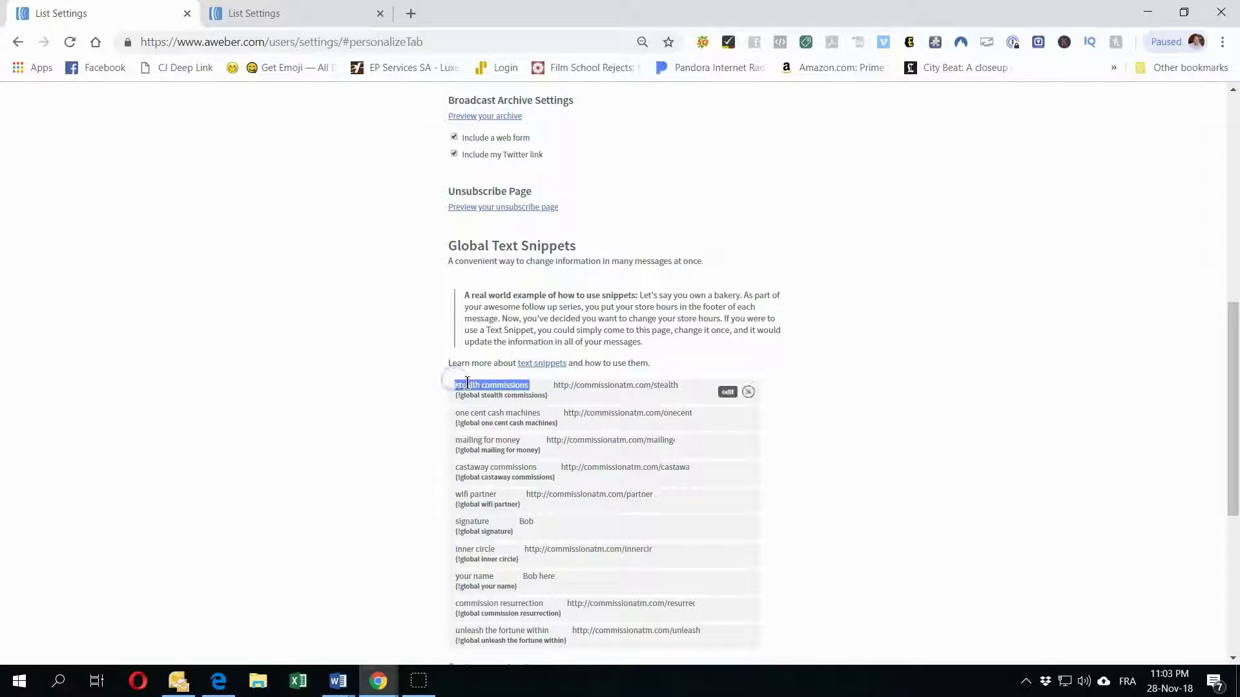
pyautogui.rightClick(460, 386)
pyautogui.click(492, 396)
pyautogui.click(291, 13)
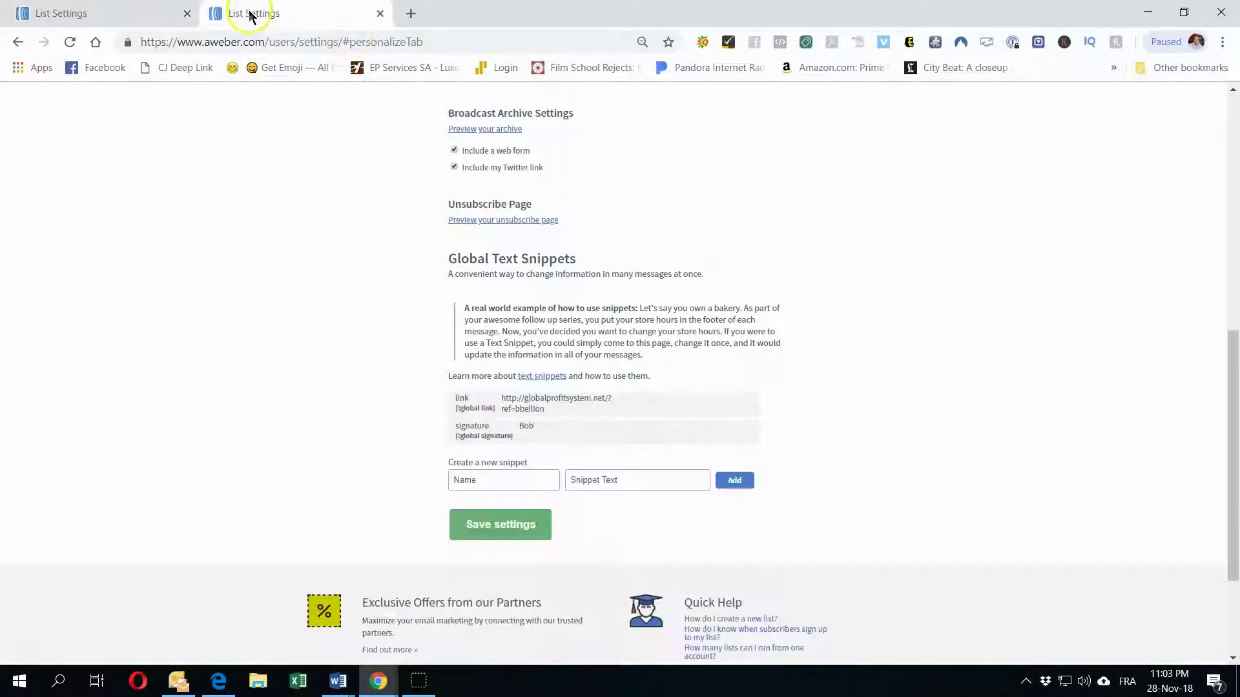
pyautogui.rightClick(477, 483)
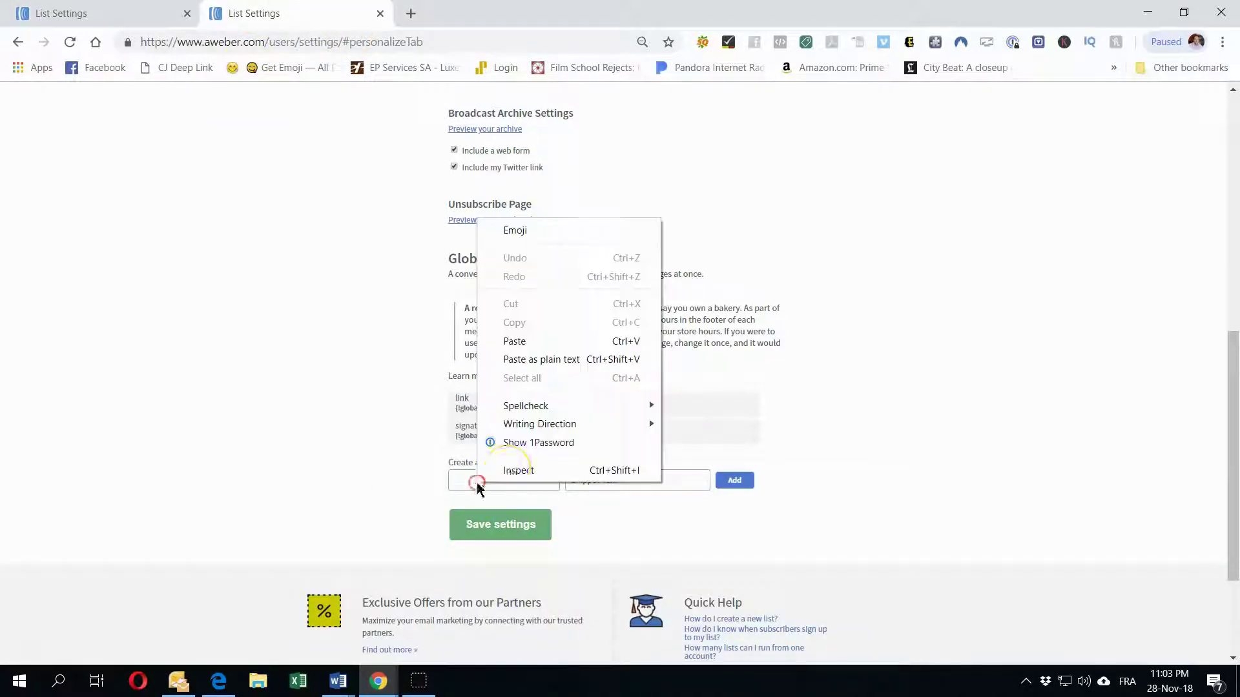
pyautogui.click(514, 341)
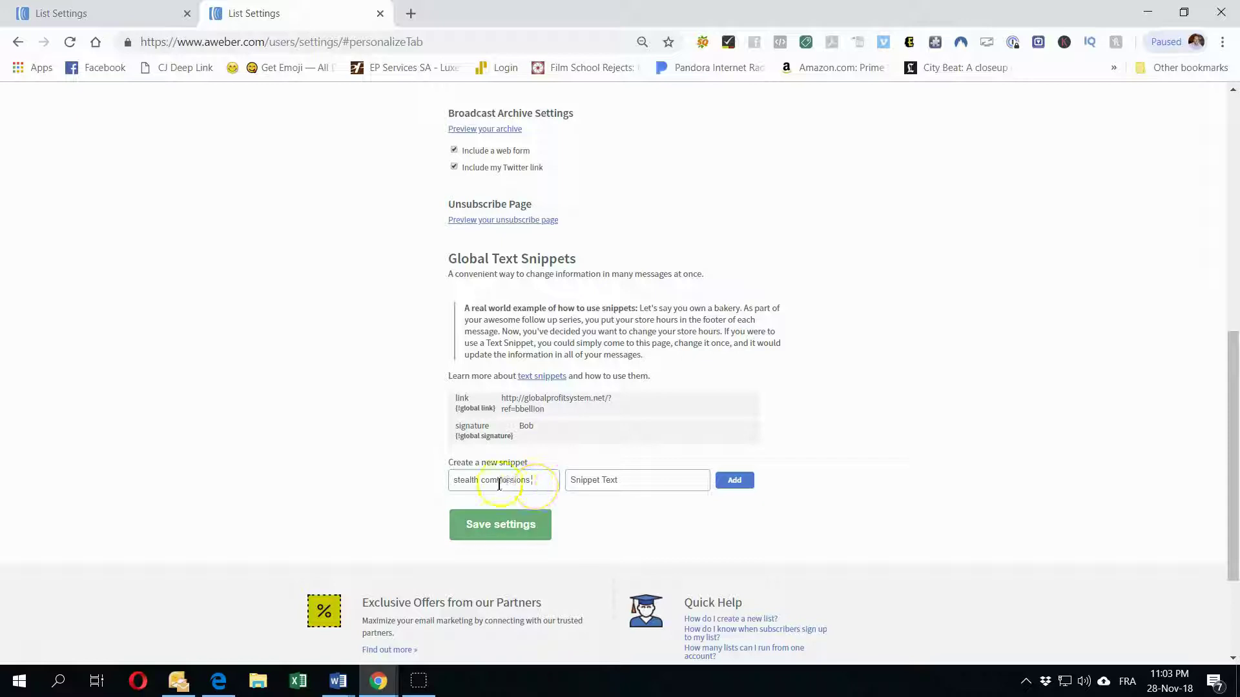
pyautogui.click(532, 483)
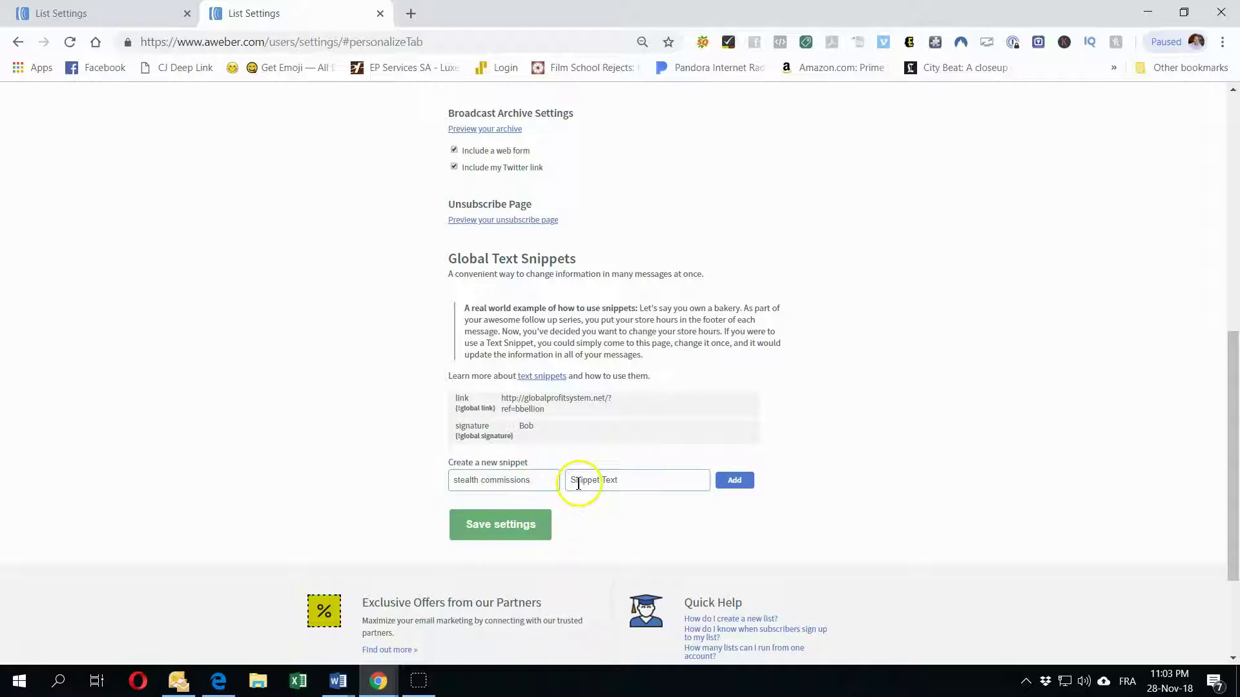
pyautogui.click(75, 13)
pyautogui.moveTo(703, 395)
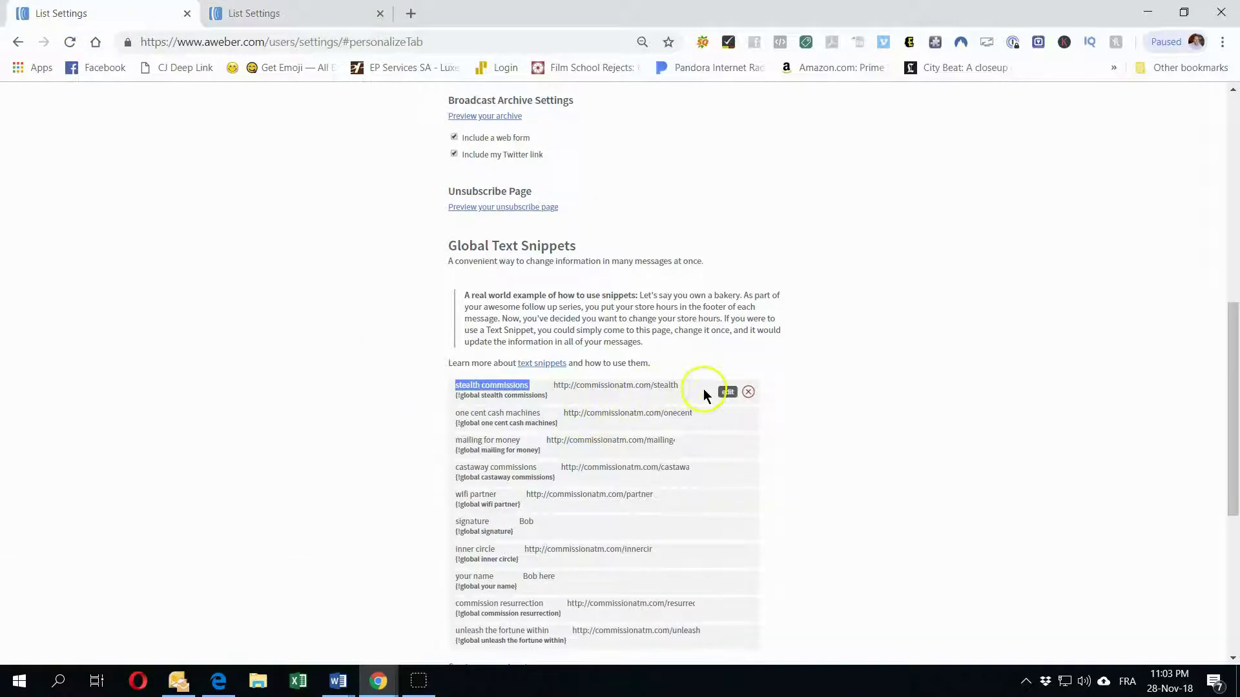
pyautogui.click(727, 392)
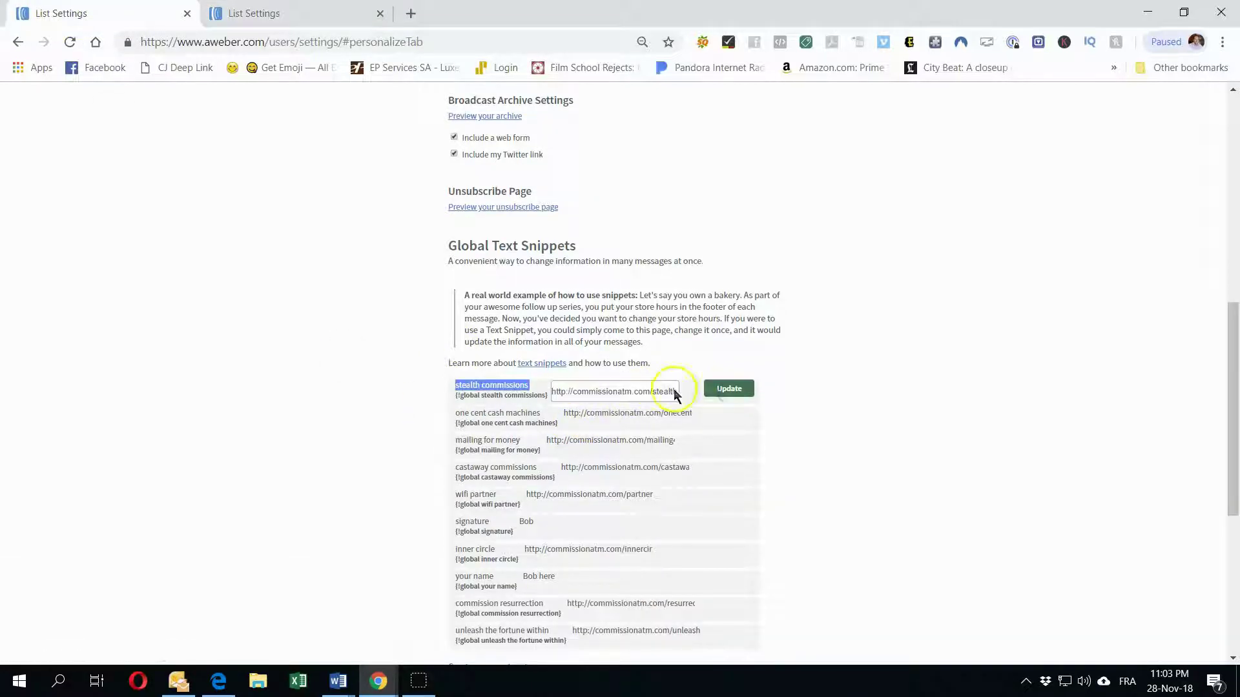
pyautogui.tripleClick(644, 392)
pyautogui.rightClick(644, 392)
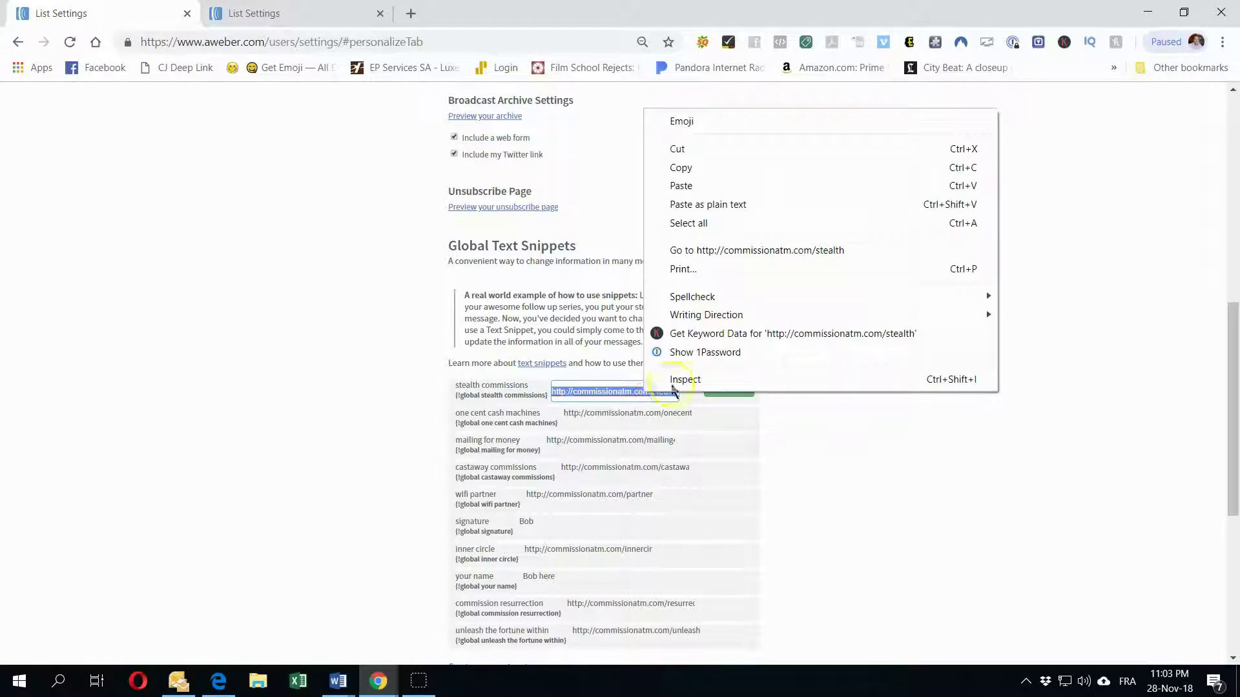
pyautogui.click(687, 166)
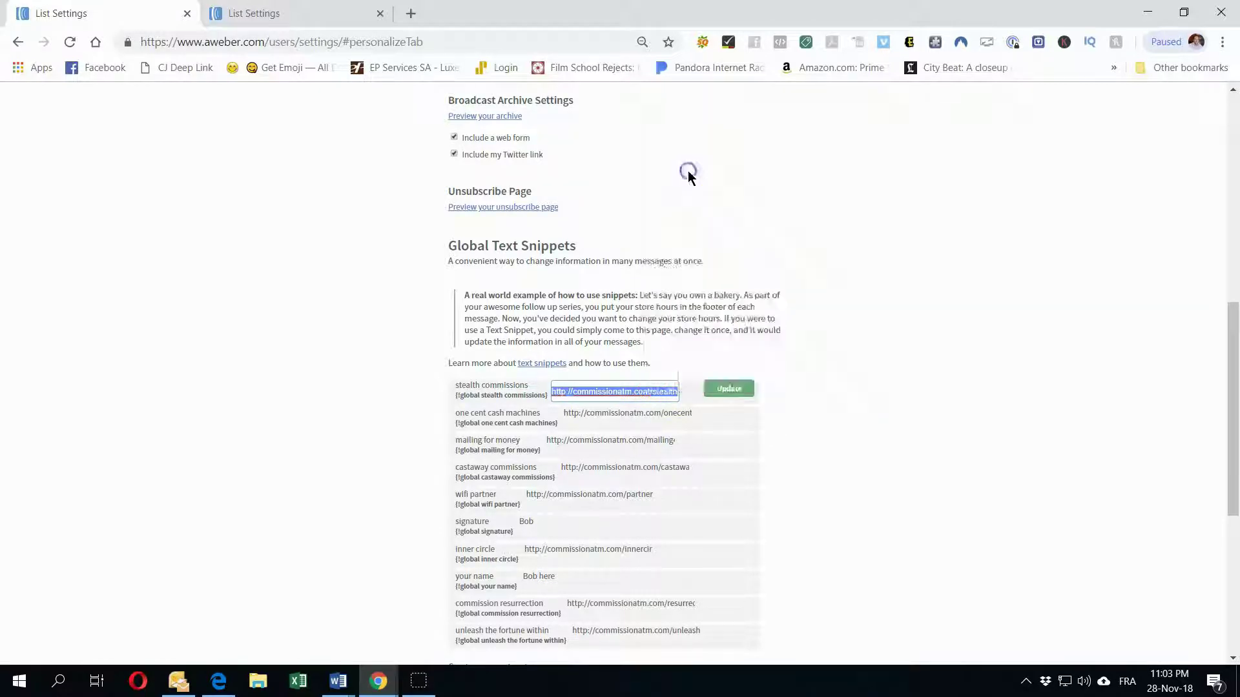
pyautogui.click(824, 376)
pyautogui.click(271, 14)
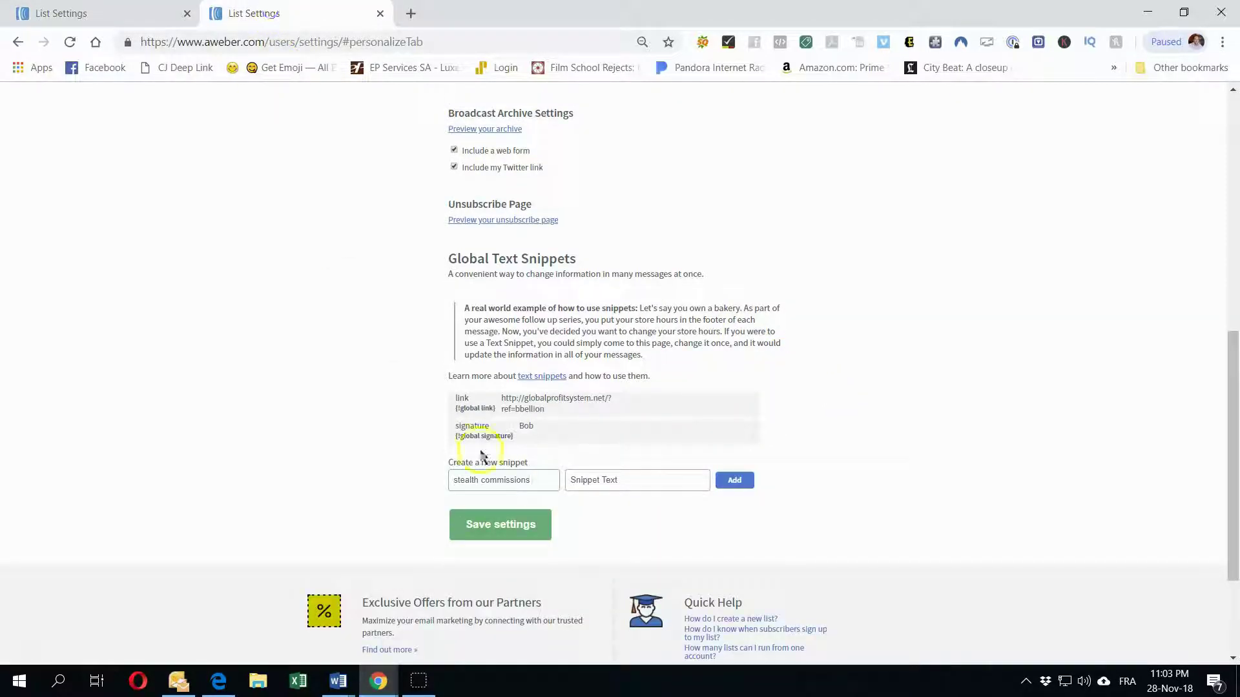
pyautogui.click(601, 478)
pyautogui.rightClick(601, 476)
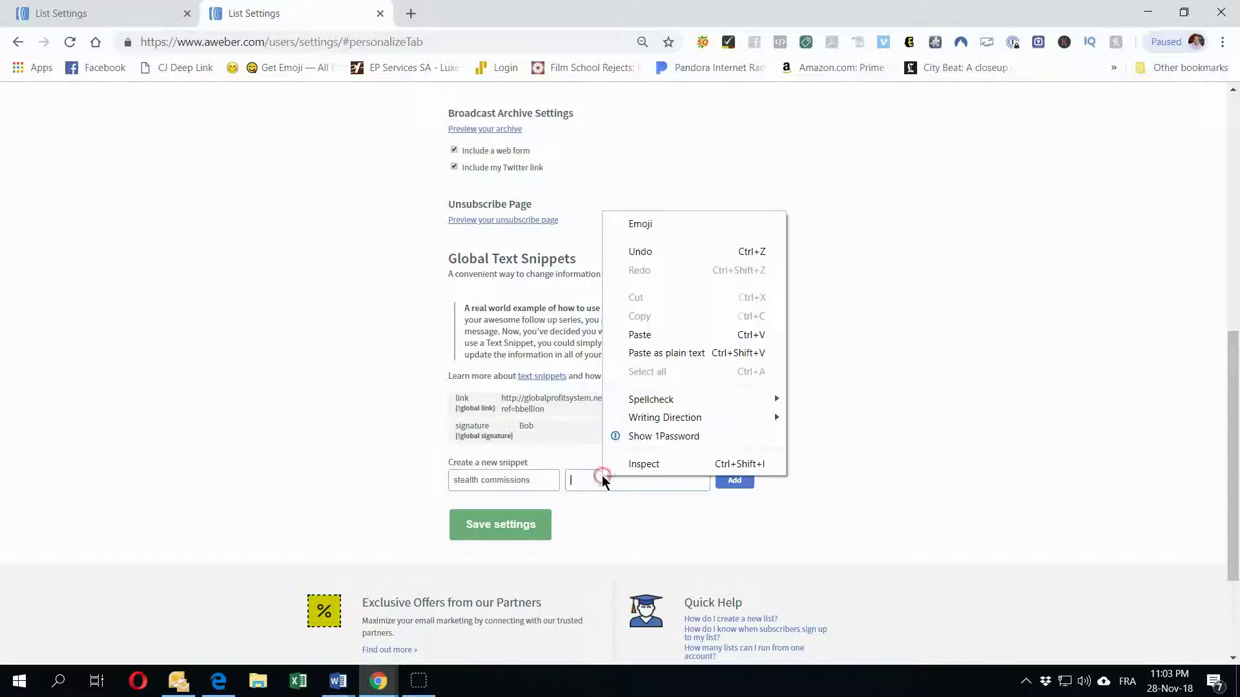
pyautogui.click(644, 334)
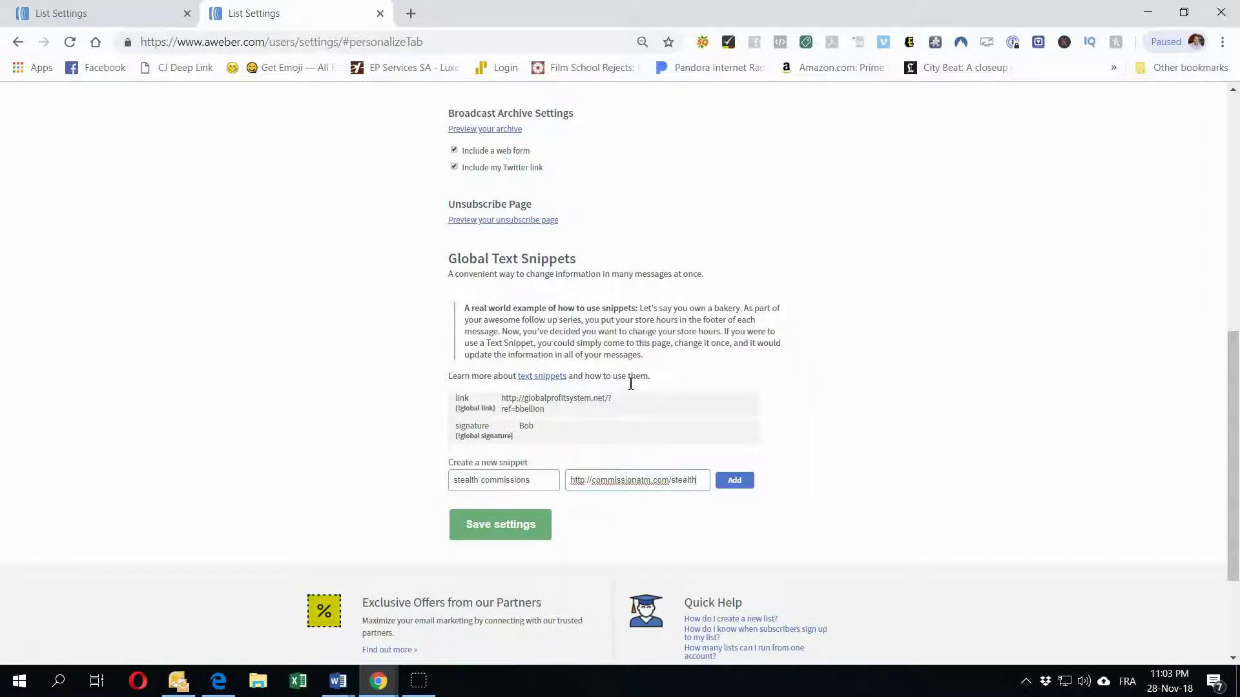
pyautogui.click(734, 481)
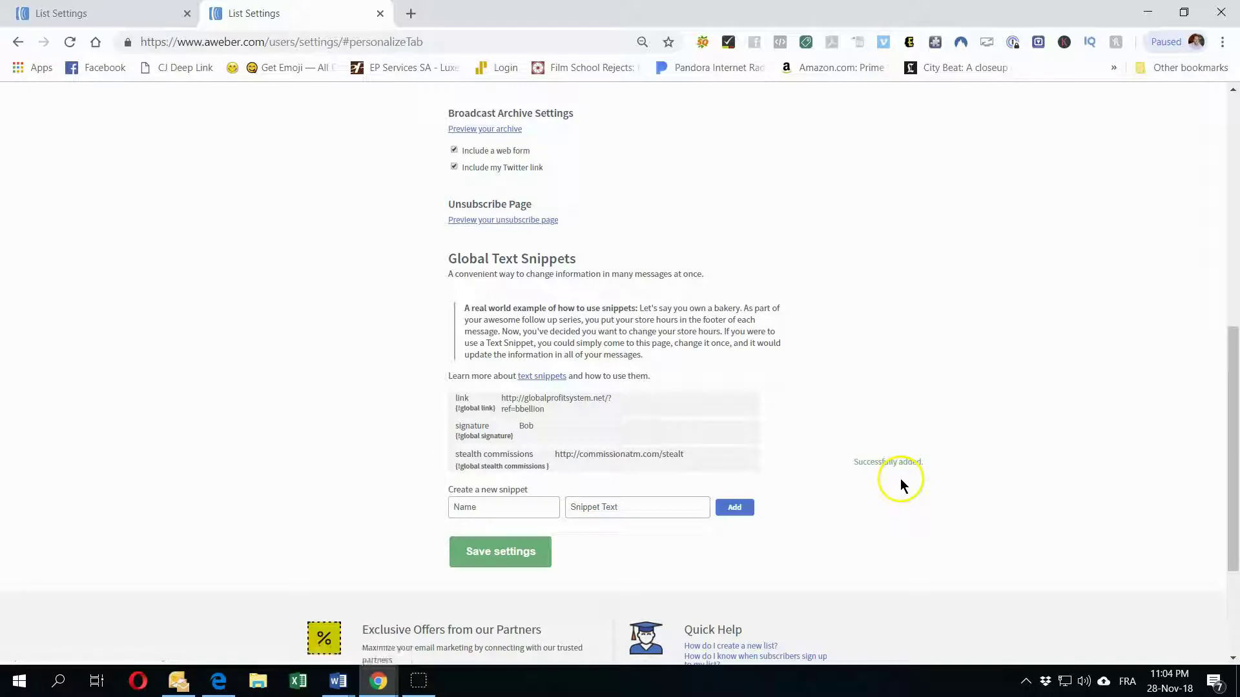
# Step: Copy the snippet name "one cent cash machines" from the Wifi Wealth list into a new snippet's name on the test list
pyautogui.click(40, 17)
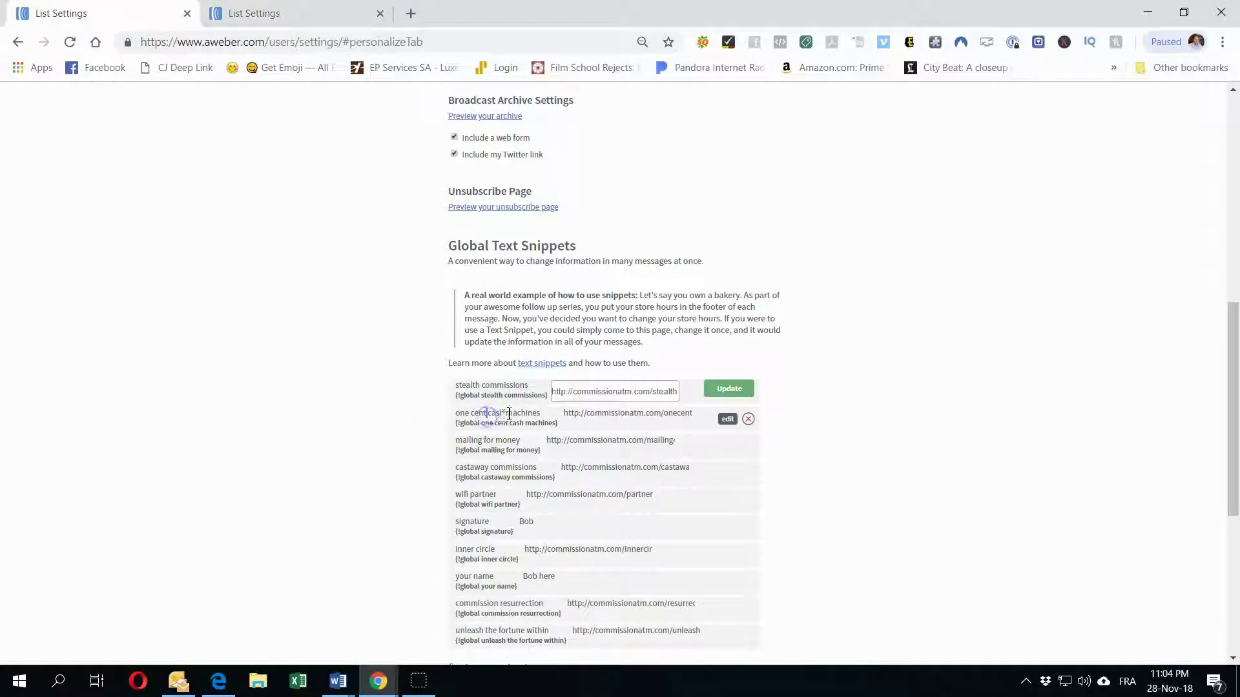
pyautogui.moveTo(540, 413); pyautogui.dragTo(462, 413)
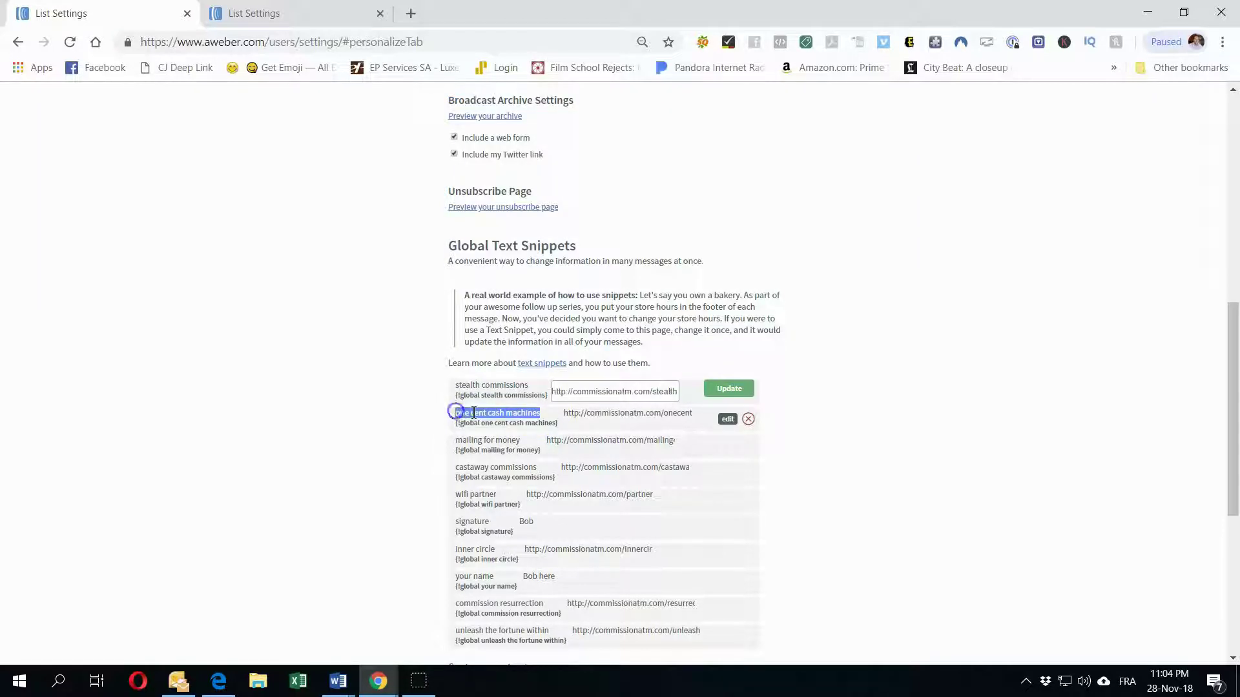
pyautogui.rightClick(485, 415)
pyautogui.click(519, 427)
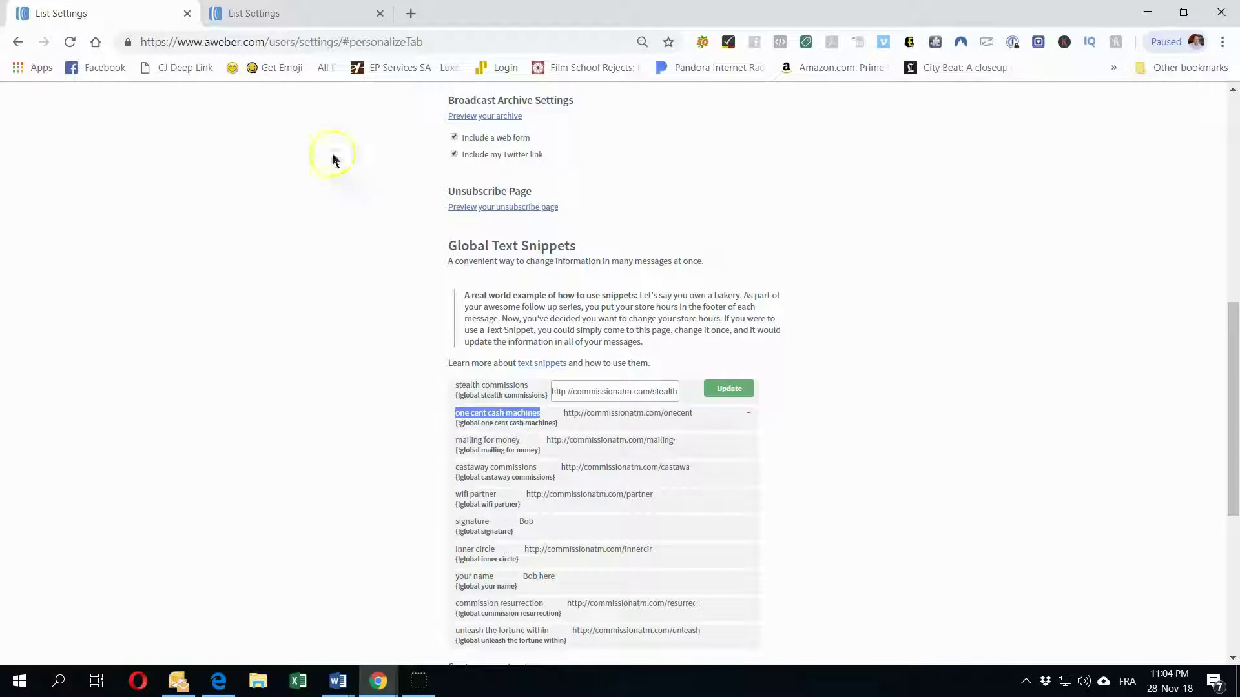
pyautogui.click(242, 14)
pyautogui.click(497, 502)
pyautogui.rightClick(497, 502)
pyautogui.click(546, 358)
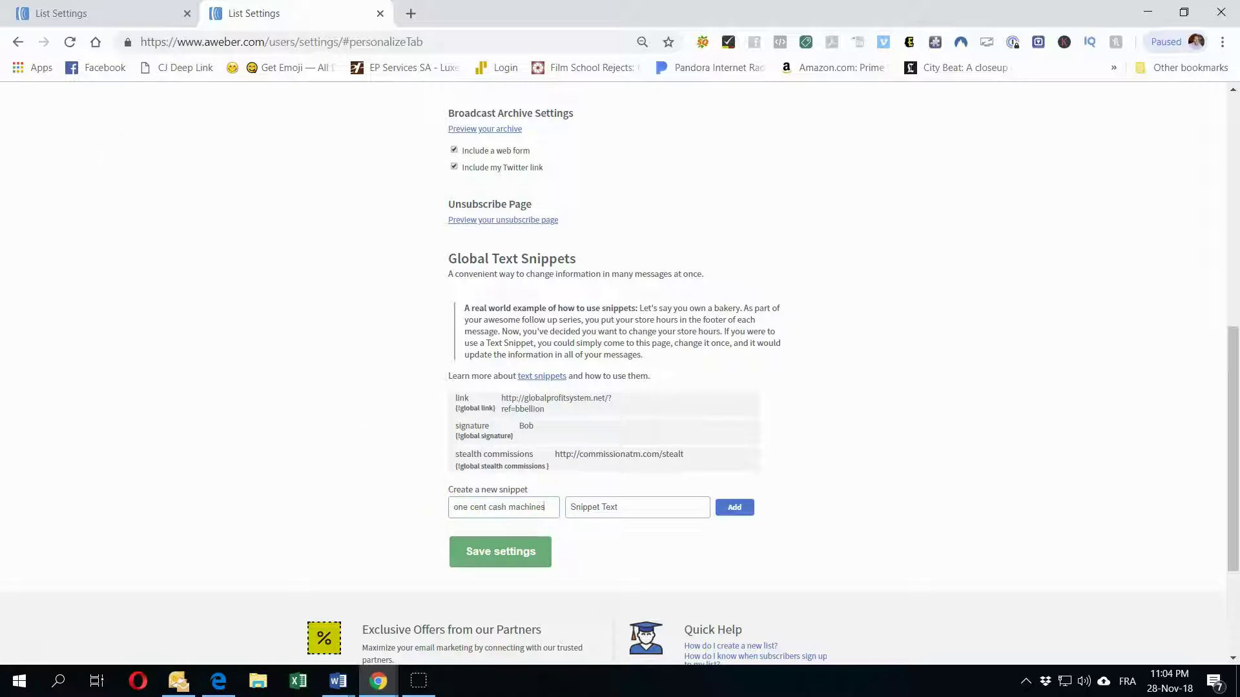
pyautogui.click(61, 14)
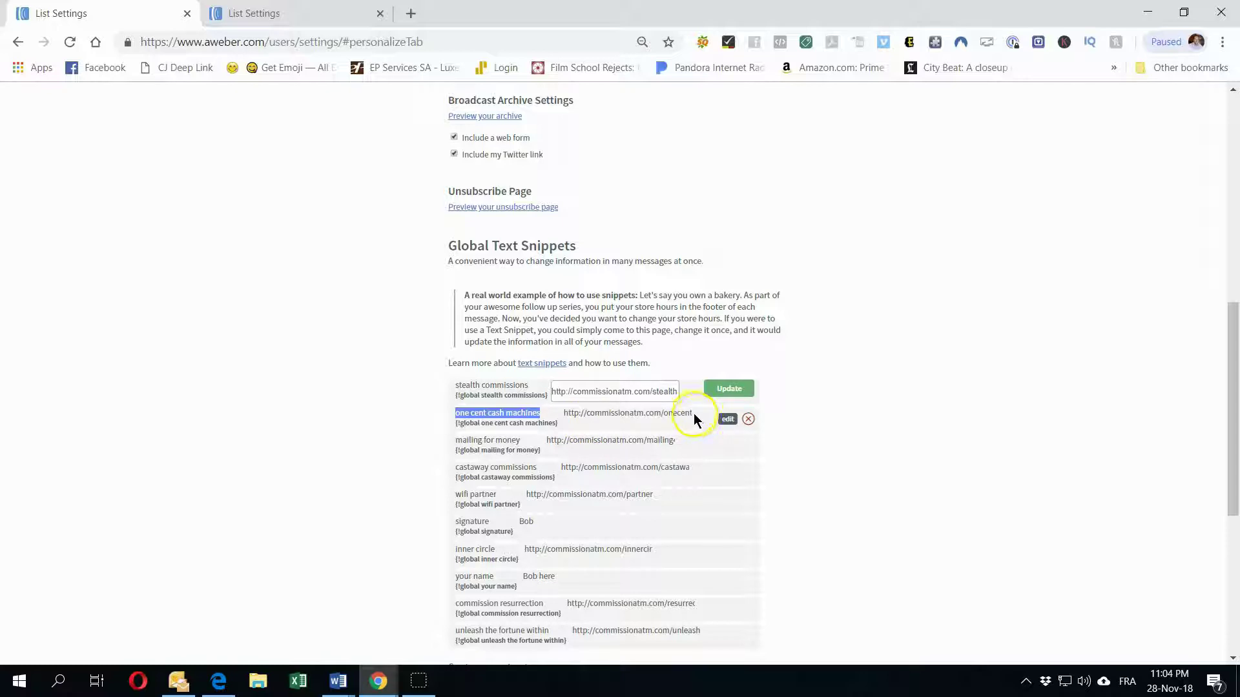
pyautogui.click(727, 418)
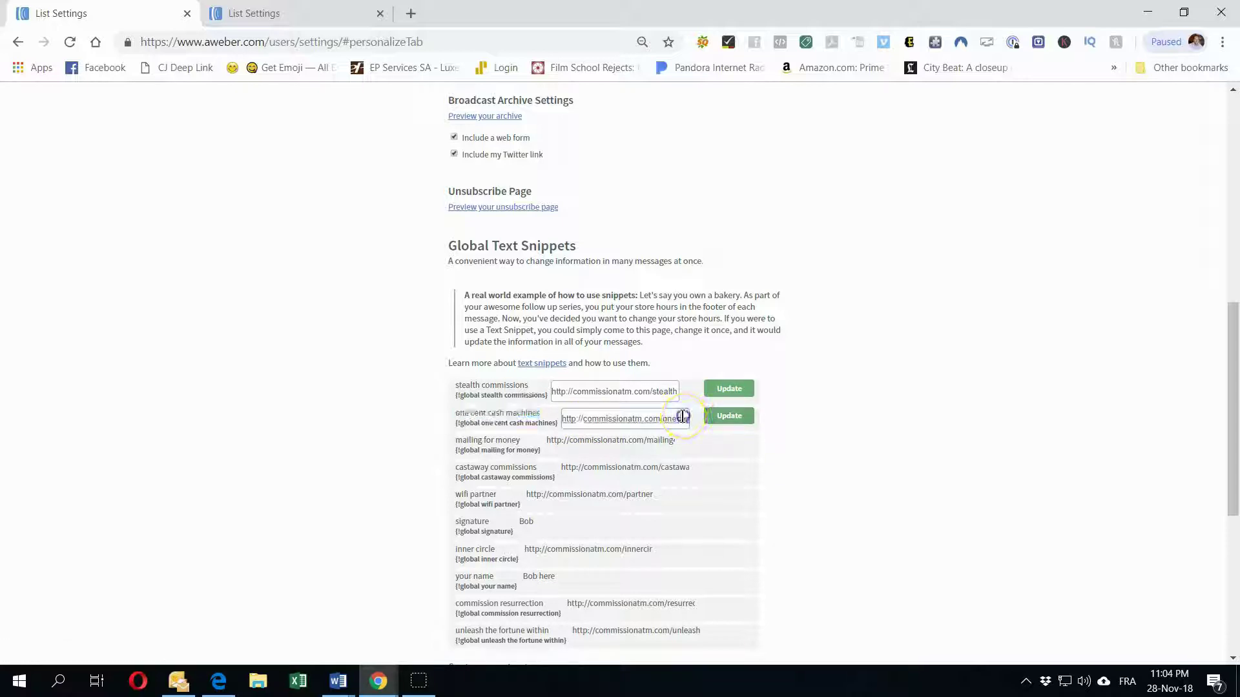
pyautogui.tripleClick(685, 418)
pyautogui.rightClick(683, 418)
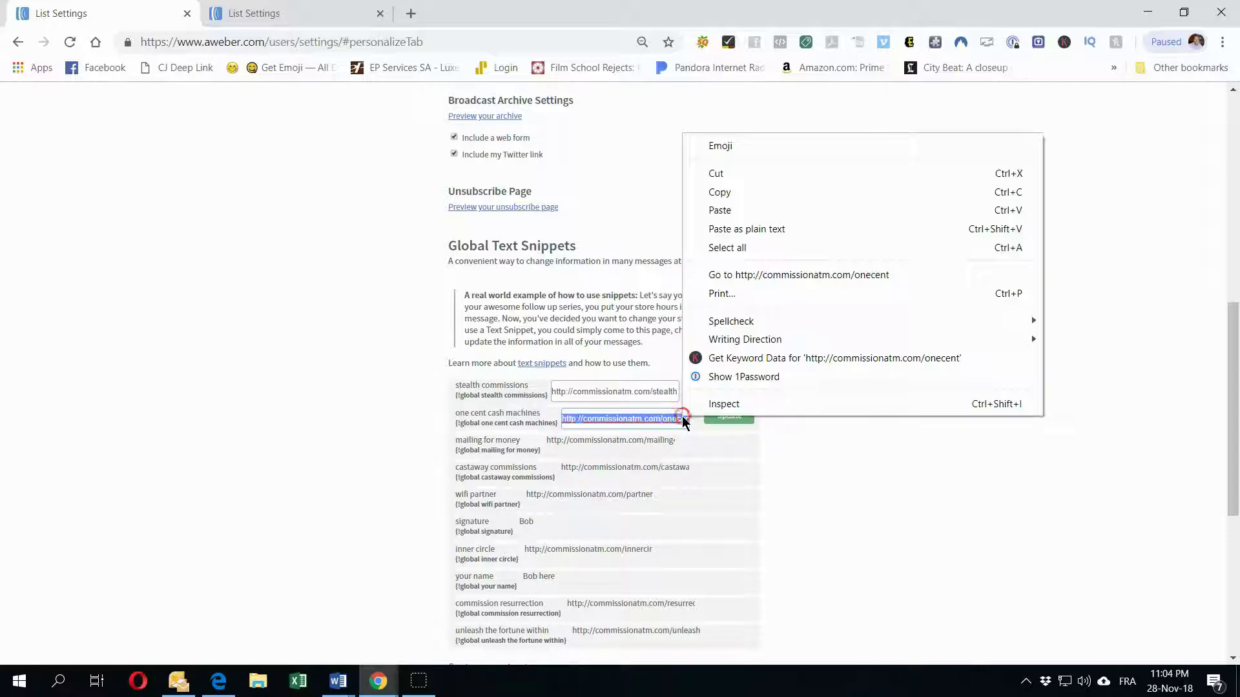
pyautogui.click(749, 195)
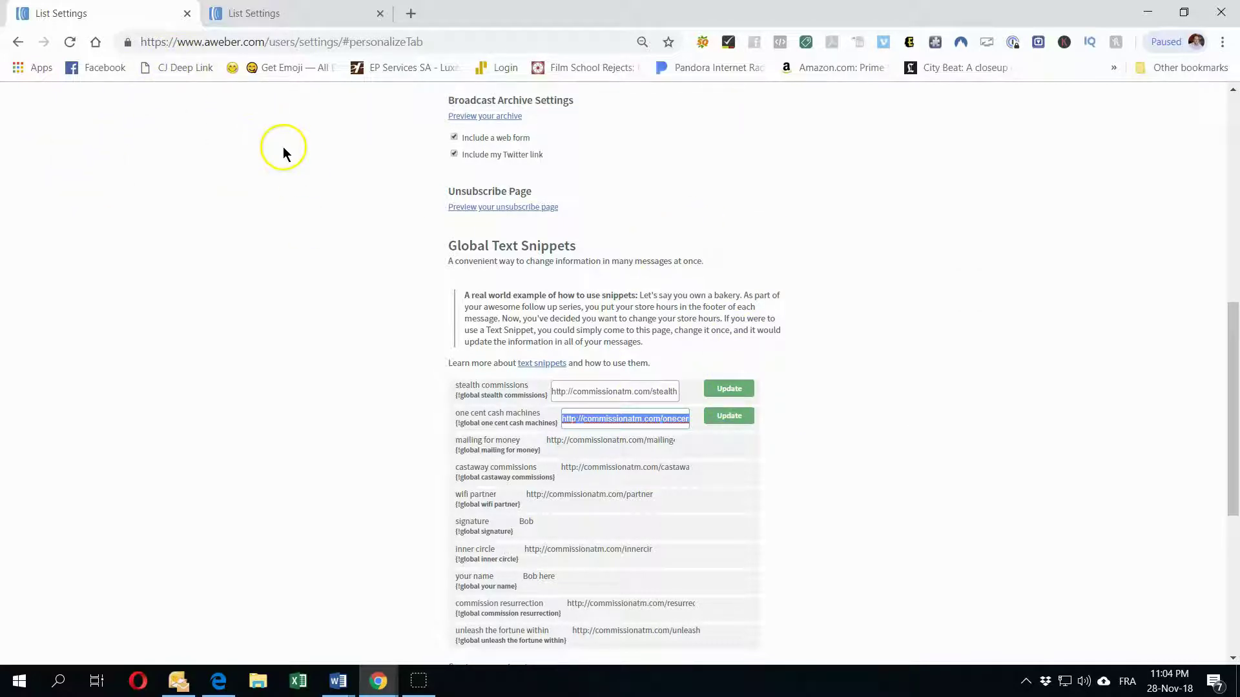
pyautogui.click(245, 13)
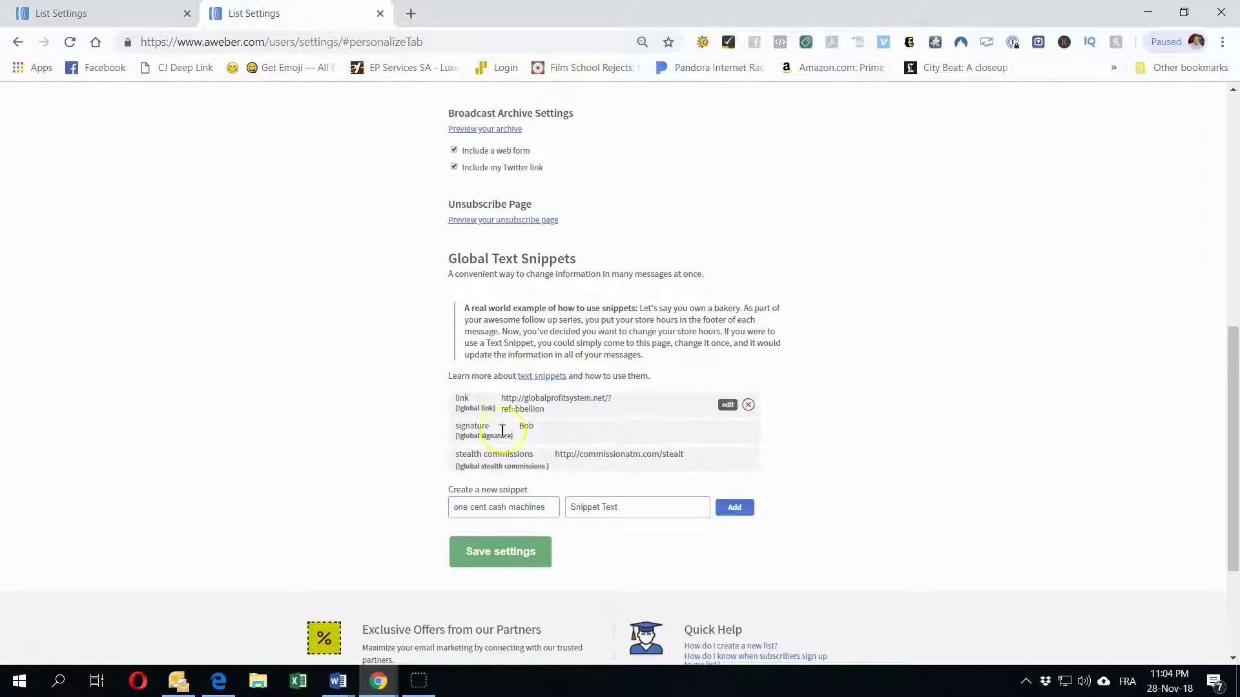
pyautogui.rightClick(636, 507)
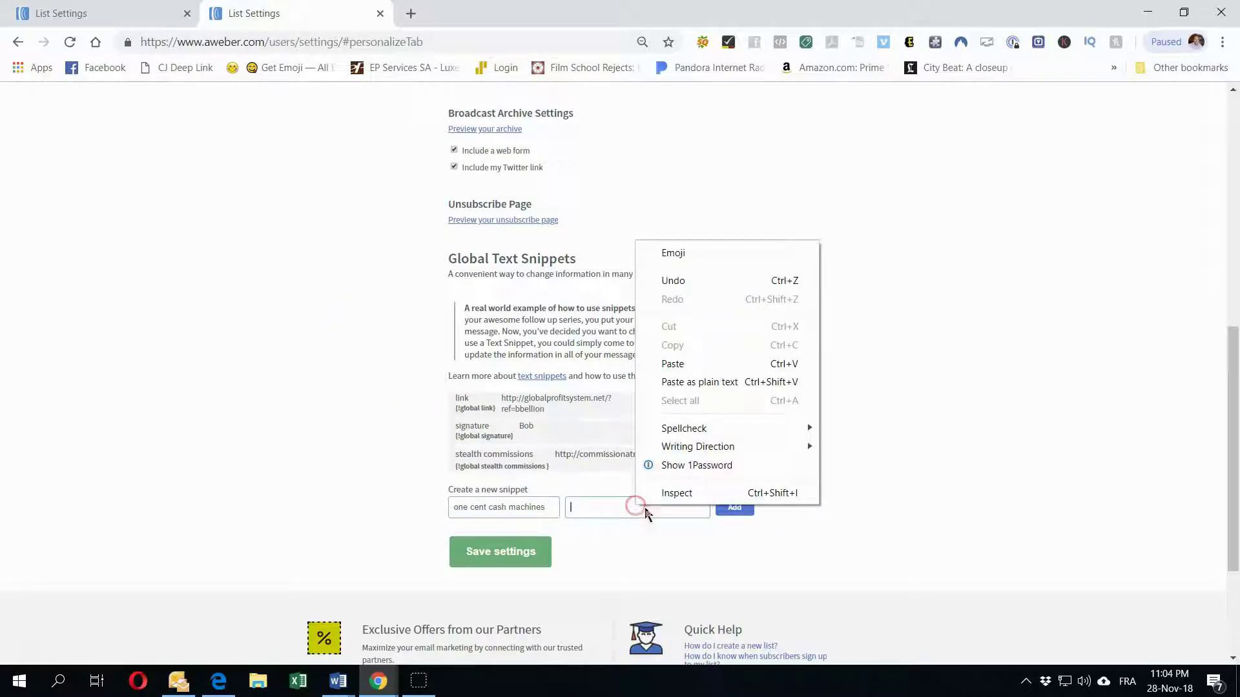
pyautogui.click(692, 359)
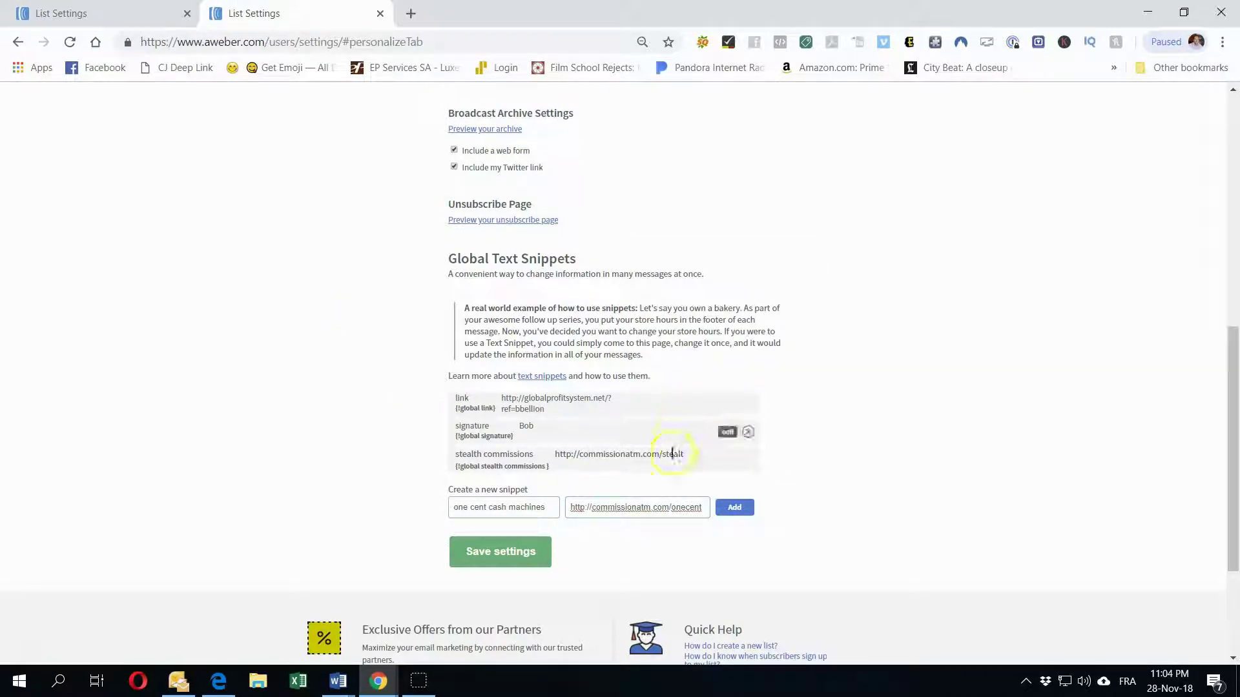
pyautogui.click(736, 508)
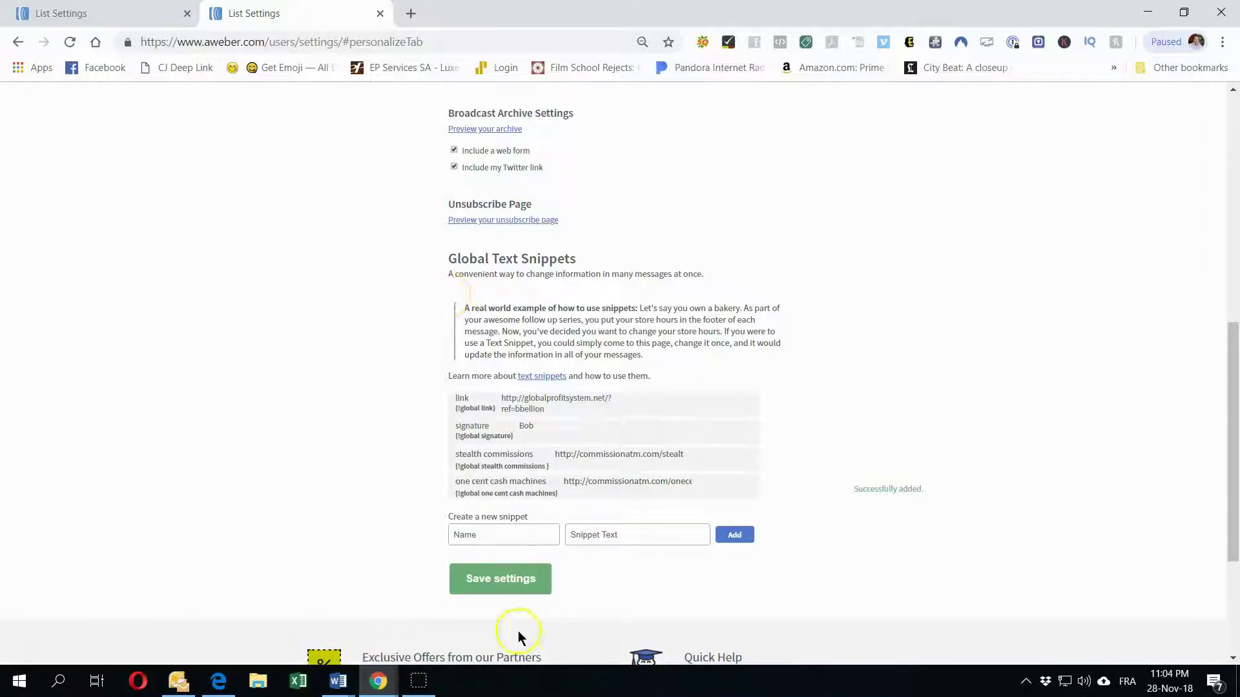
# Step: Compare the global text snippets of the Wifi Wealth list with those on the test list
pyautogui.click(76, 13)
pyautogui.scroll(-3, 549, 478)
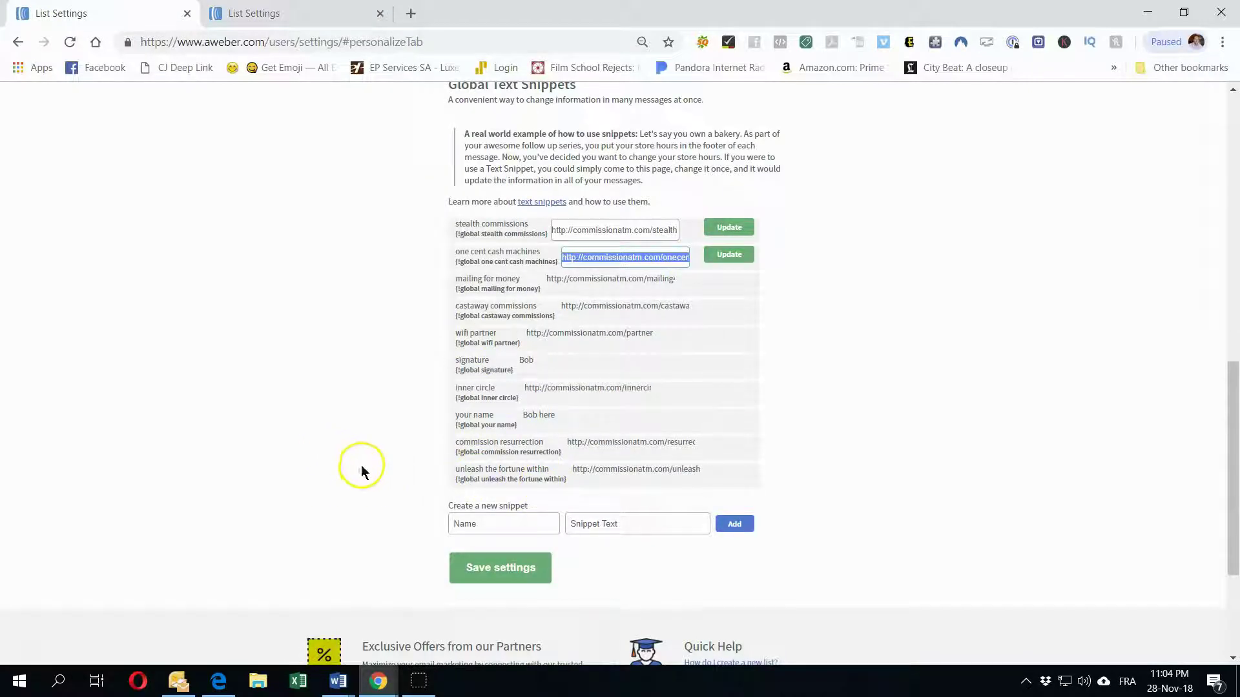
pyautogui.click(303, 14)
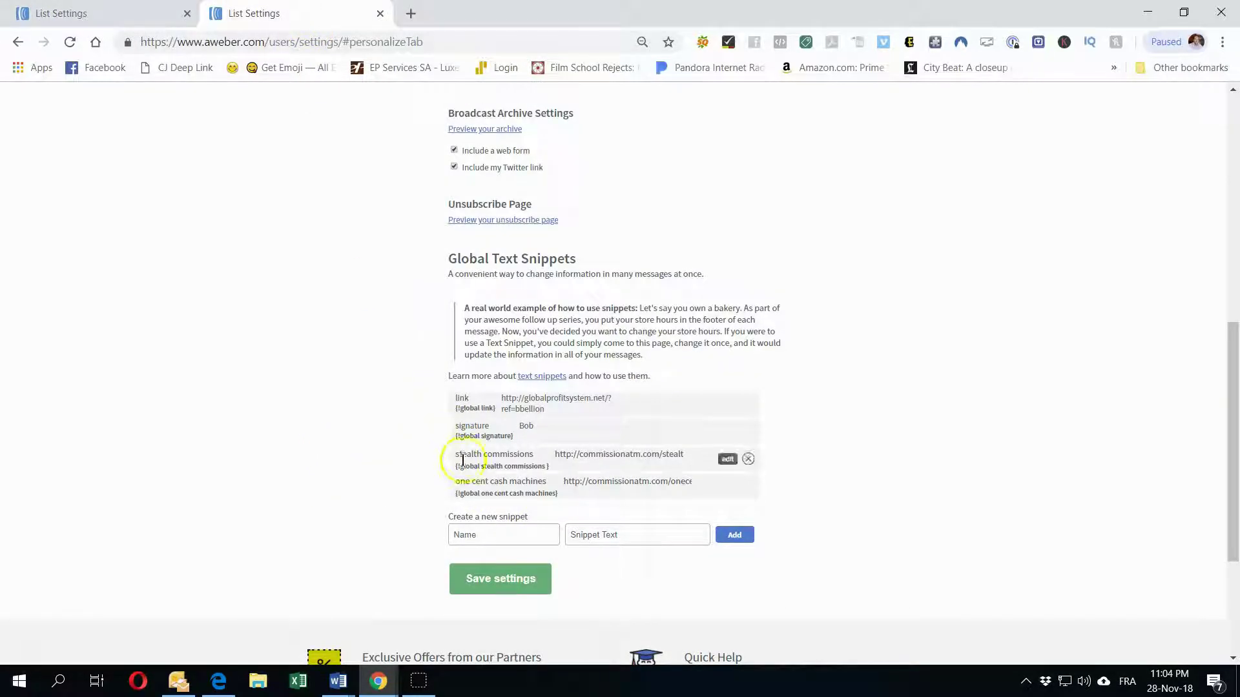
pyautogui.click(116, 17)
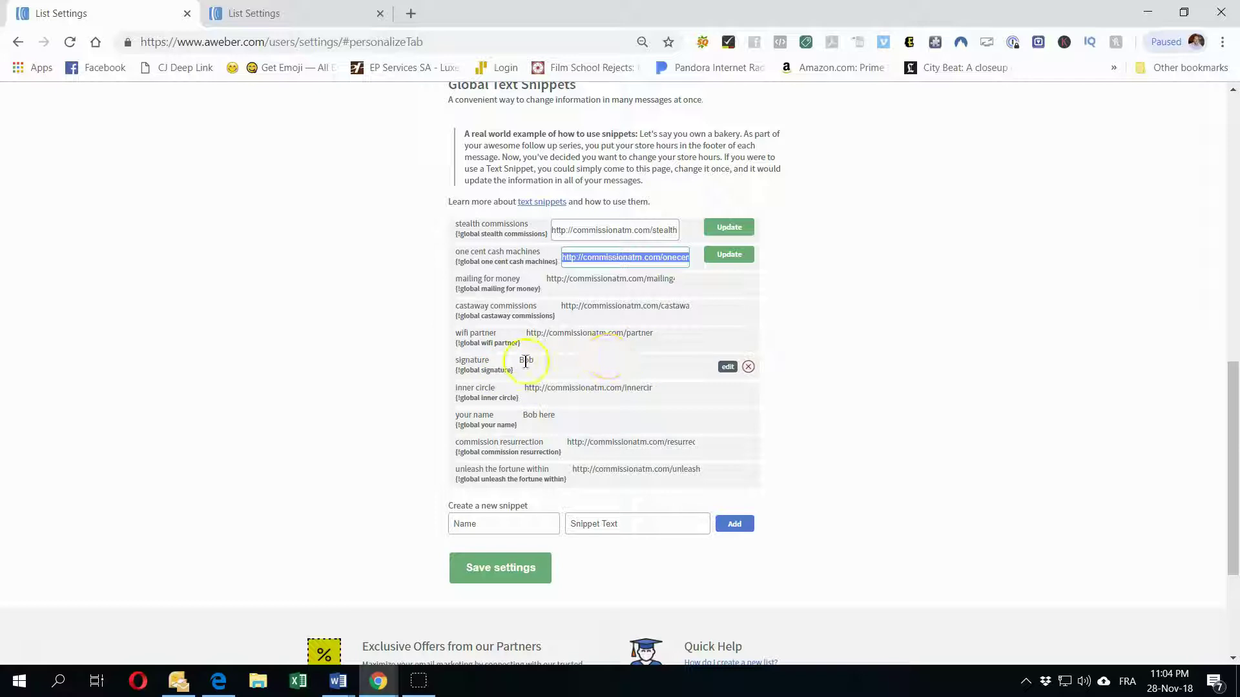
pyautogui.hotkey('ctrl', 'Tab')
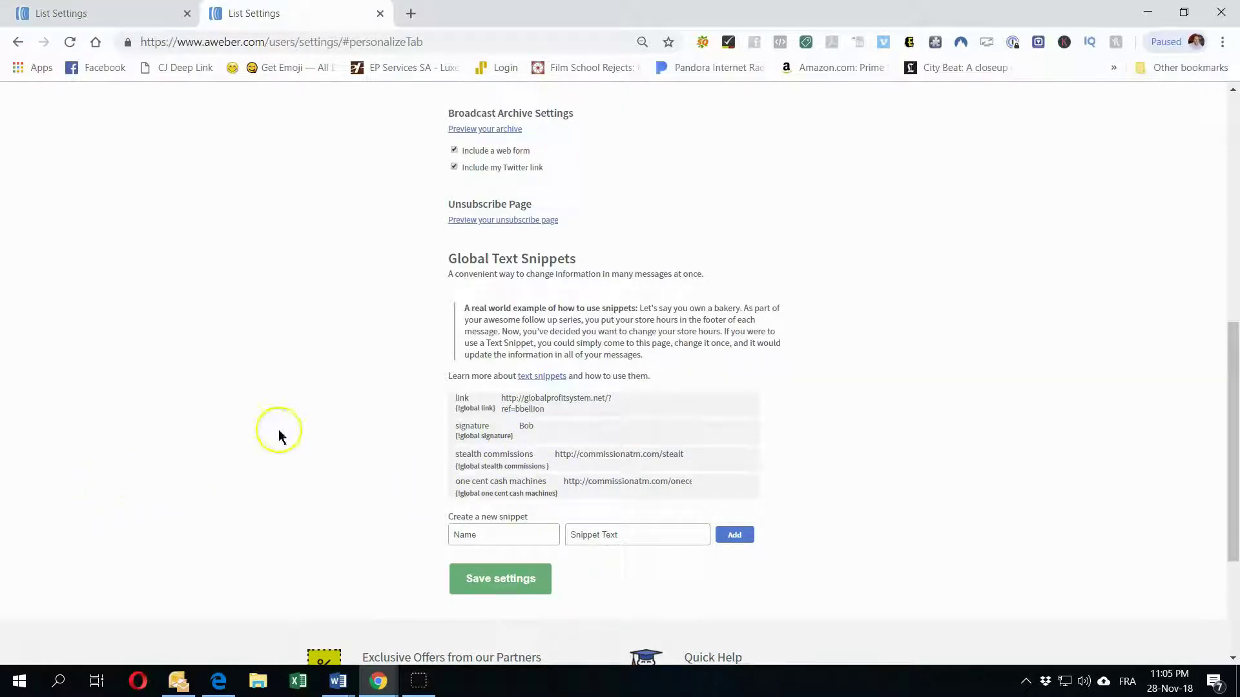
pyautogui.scroll(8, 304, 427)
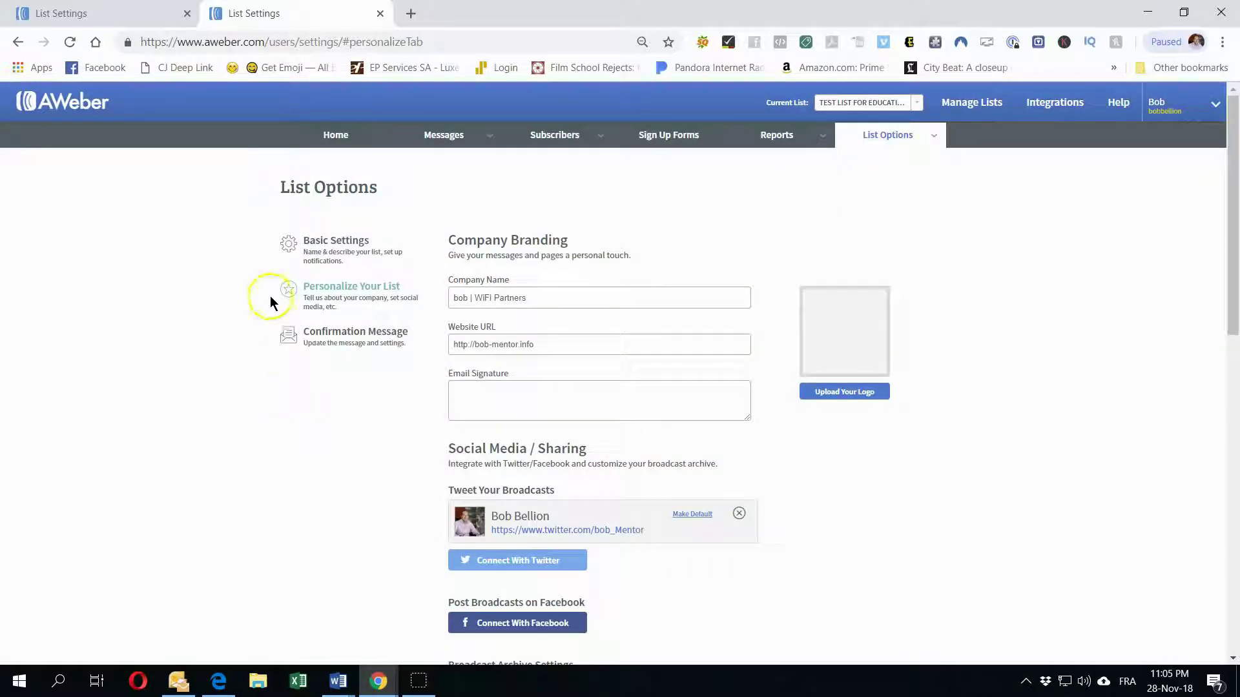
pyautogui.click(89, 24)
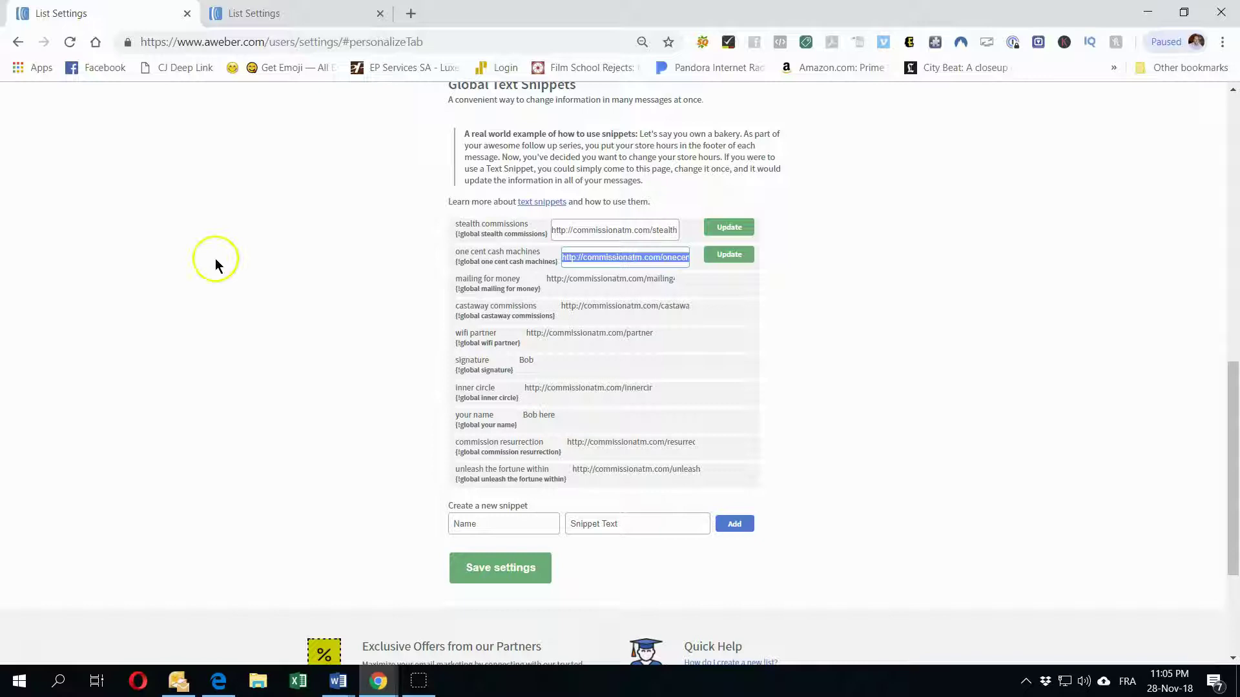
# Step: Open the Wifi Wealth list's Legacy Follow Up Series and look through its messages
pyautogui.scroll(8, 277, 343)
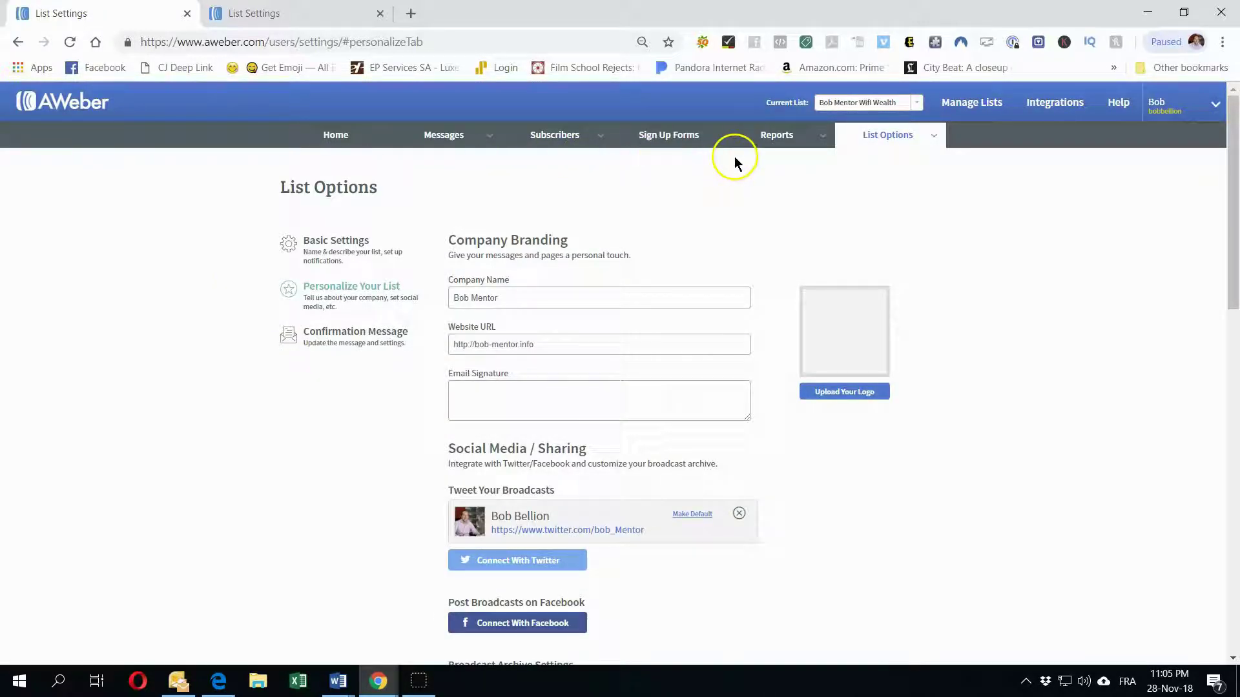
pyautogui.moveTo(877, 123)
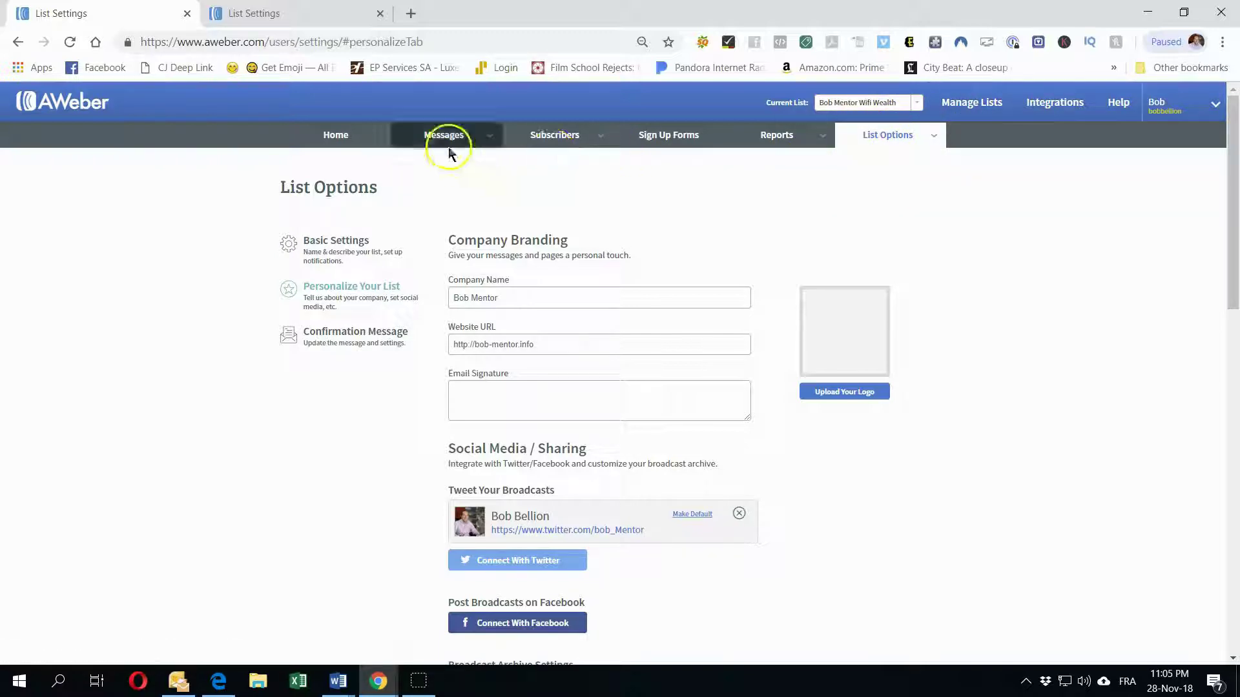
pyautogui.moveTo(450, 144)
pyautogui.click(454, 265)
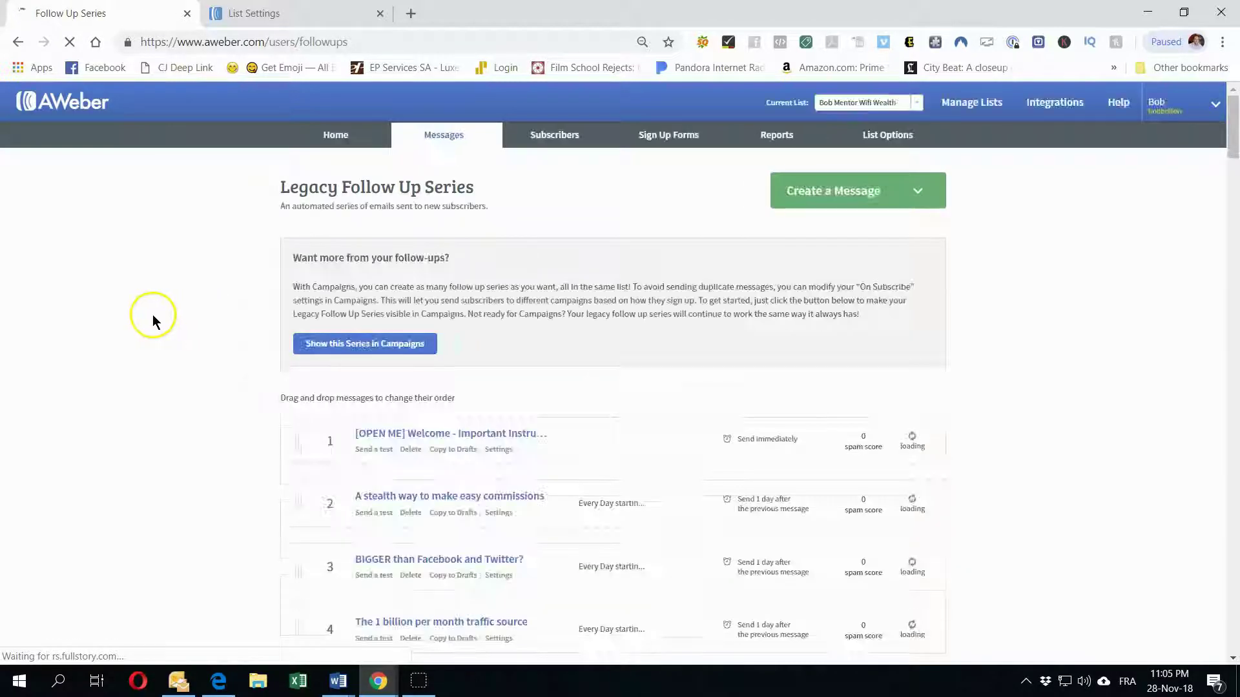
pyautogui.scroll(-4, 153, 316)
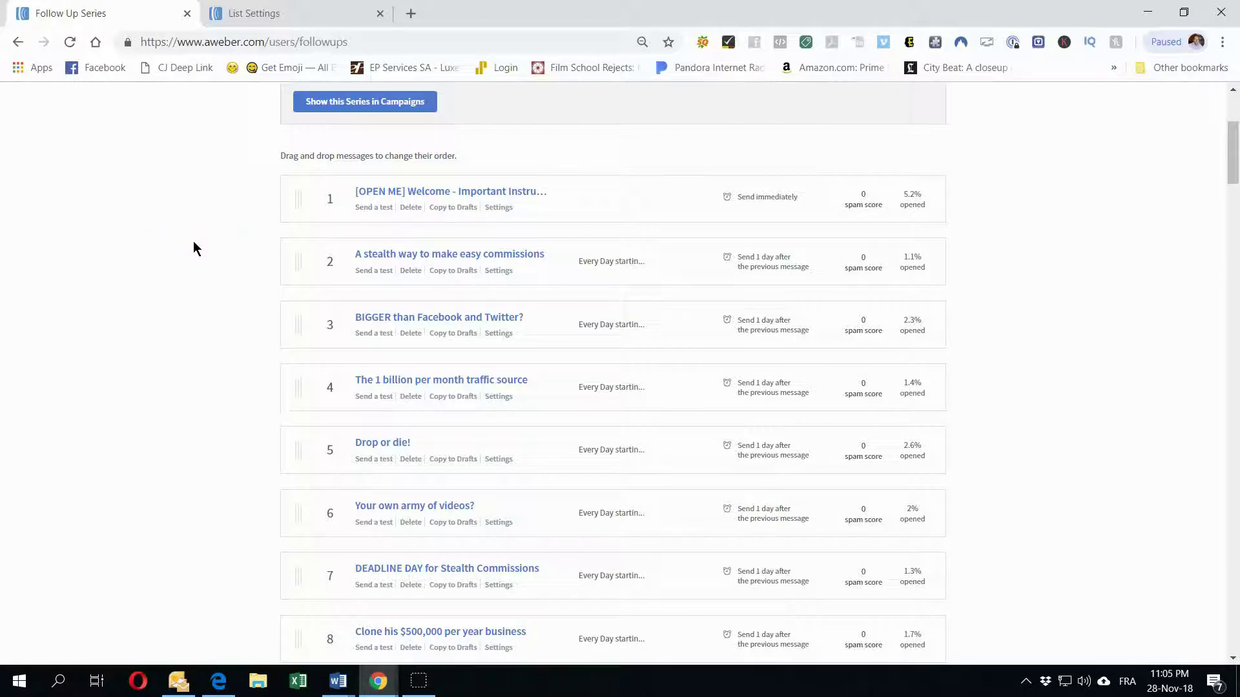
pyautogui.scroll(-2, 222, 236)
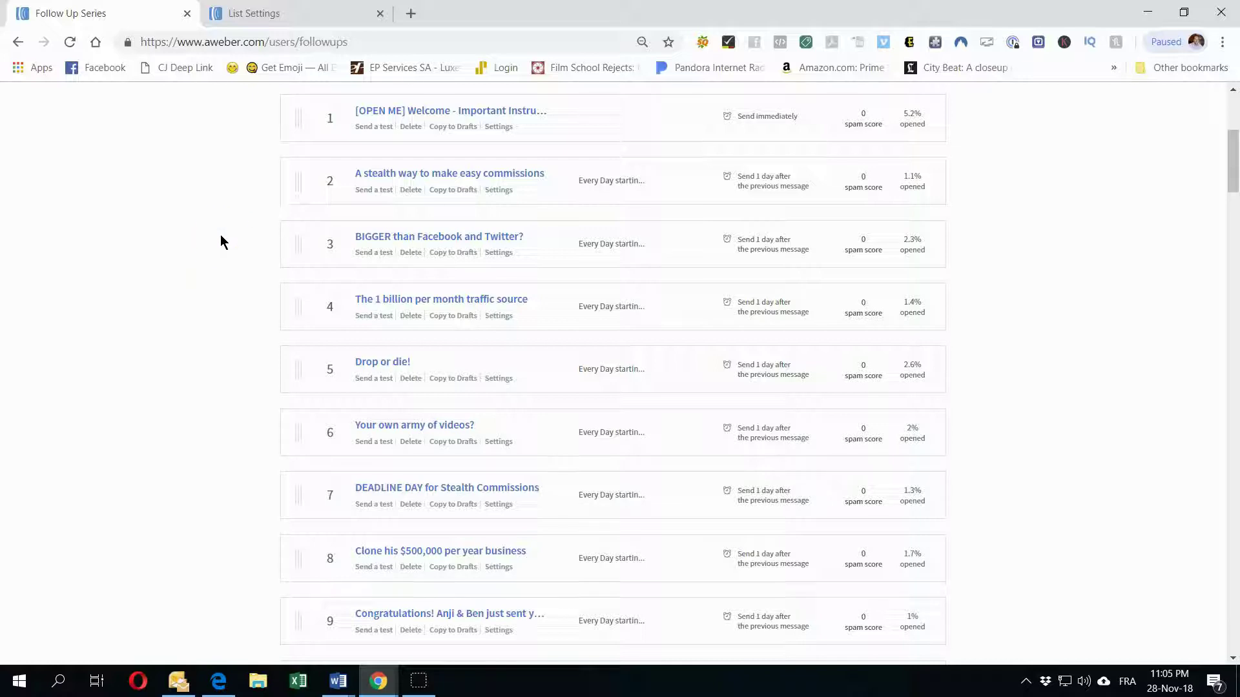
pyautogui.scroll(1, 221, 242)
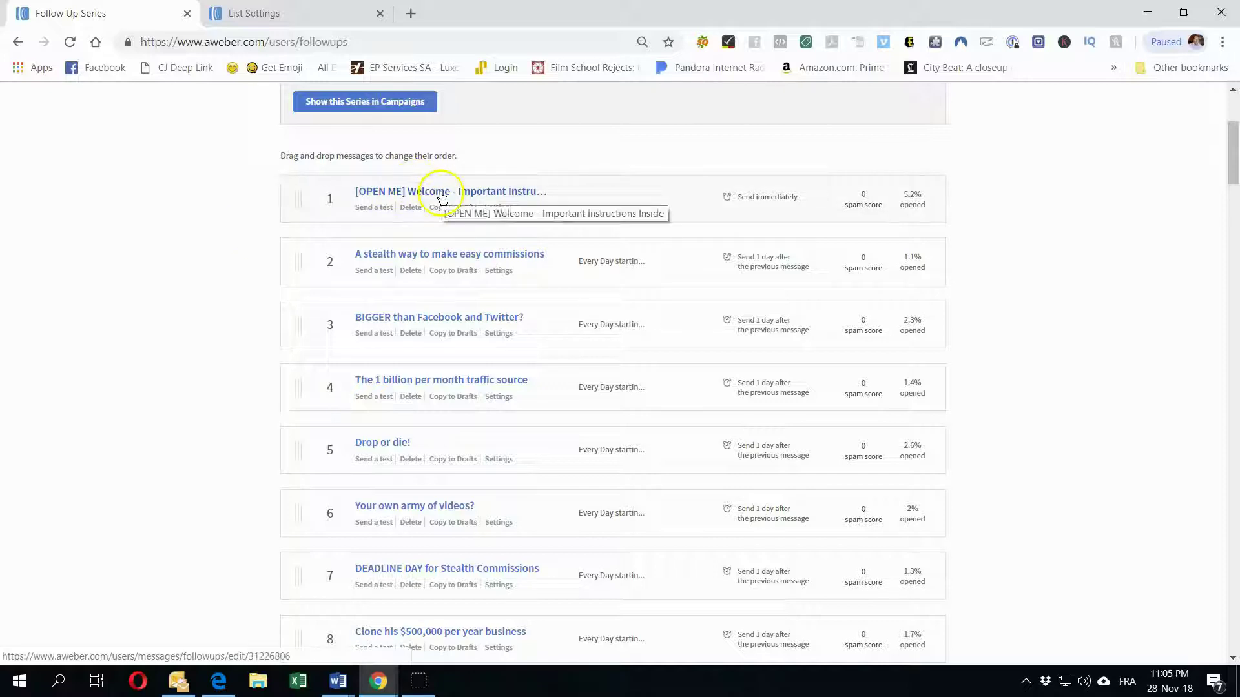
# Step: Copy follow-up messages 2 through 5, from "A stealth way to make easy commissions" to "Drop or die!", to the drafts
pyautogui.click(454, 273)
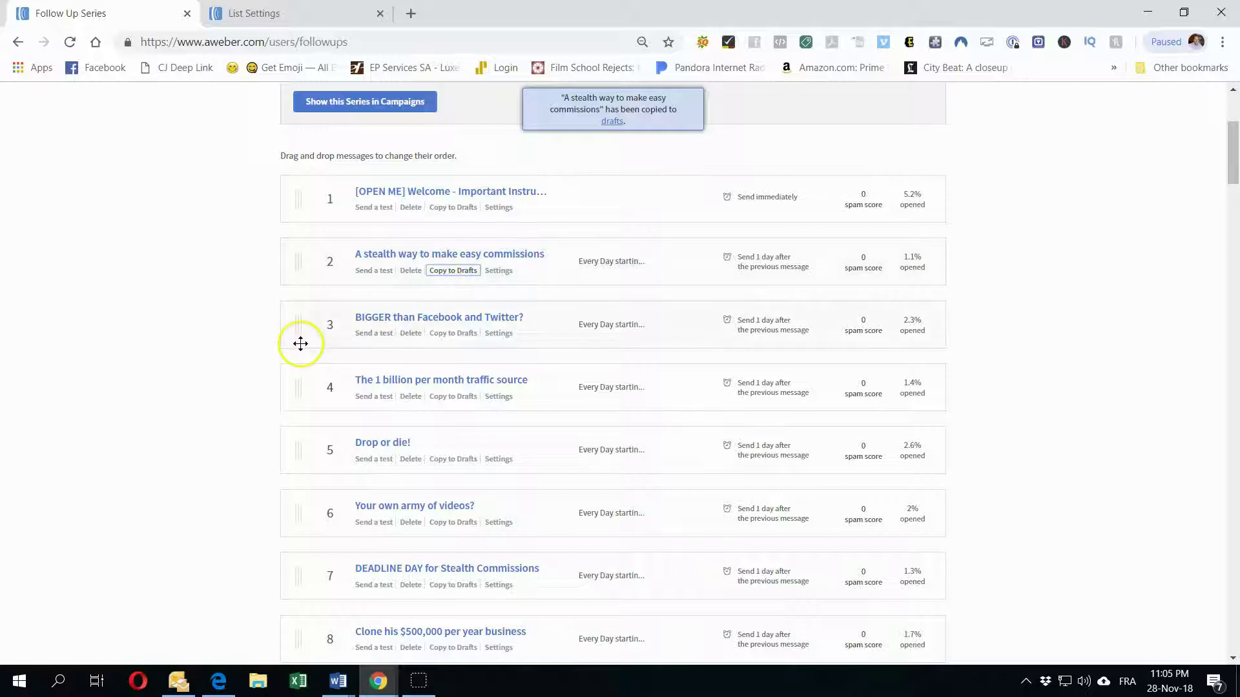
pyautogui.click(450, 334)
pyautogui.click(454, 397)
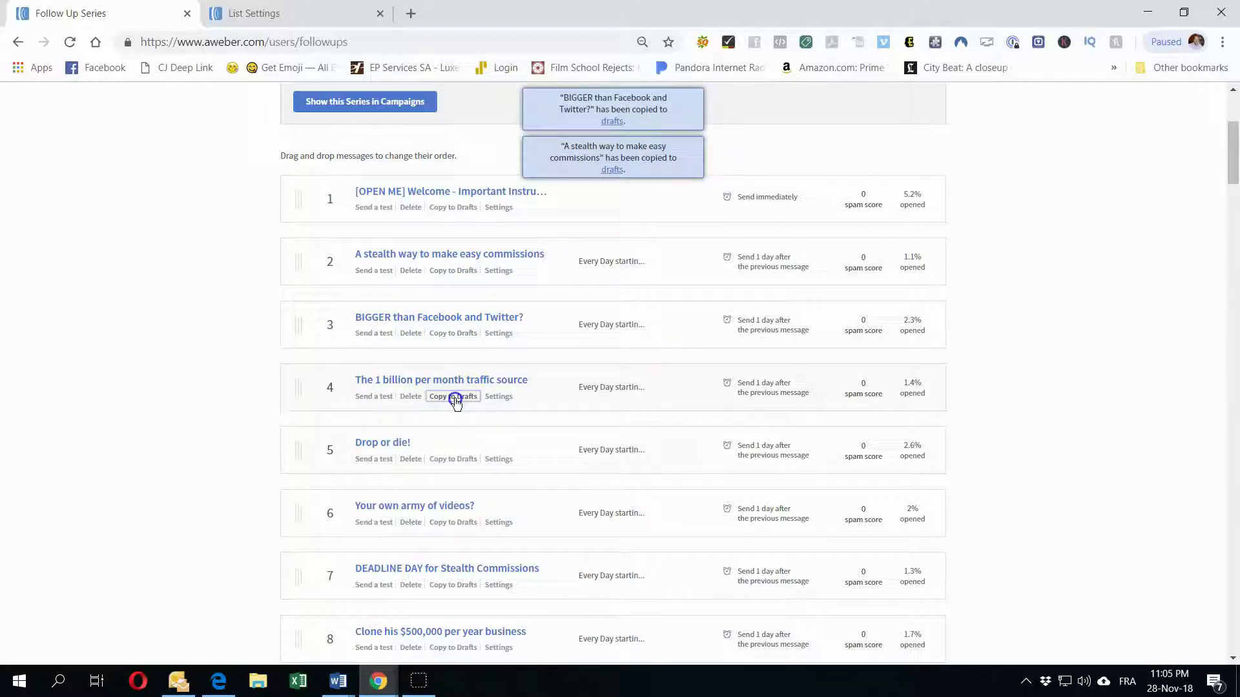
pyautogui.click(453, 459)
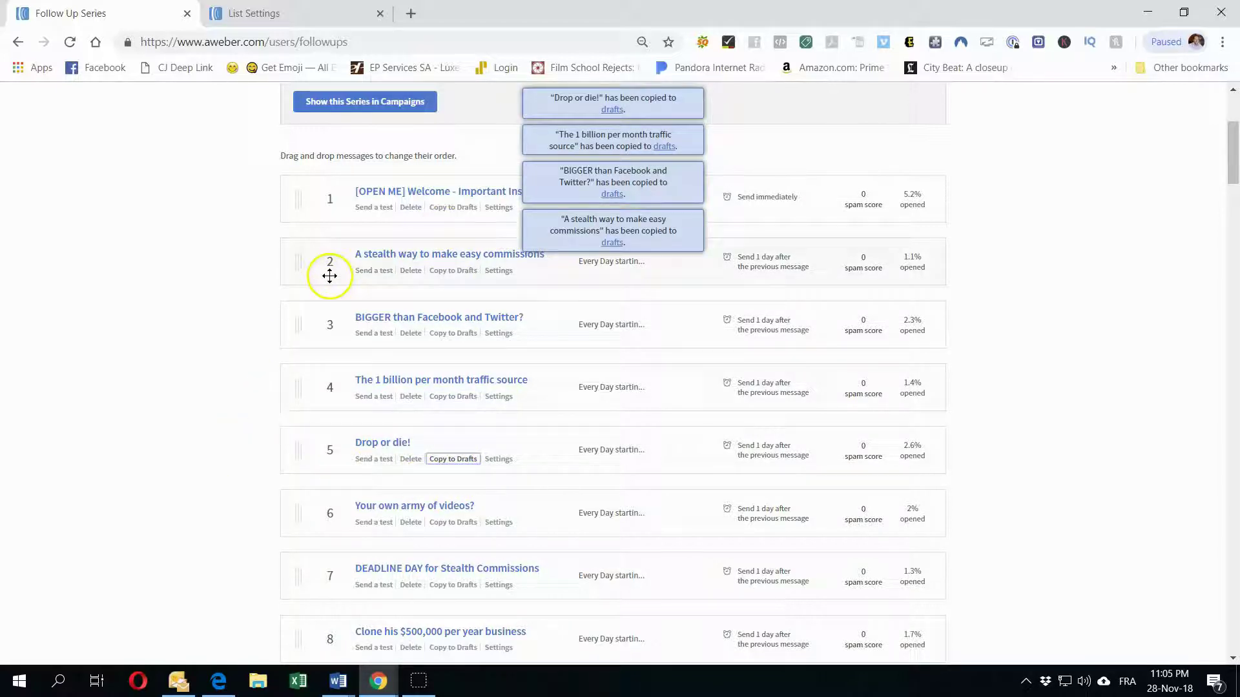
# Step: Open the Wifi Wealth list's drafts and look through the copied messages
pyautogui.scroll(-7, 253, 462)
pyautogui.scroll(15, 254, 435)
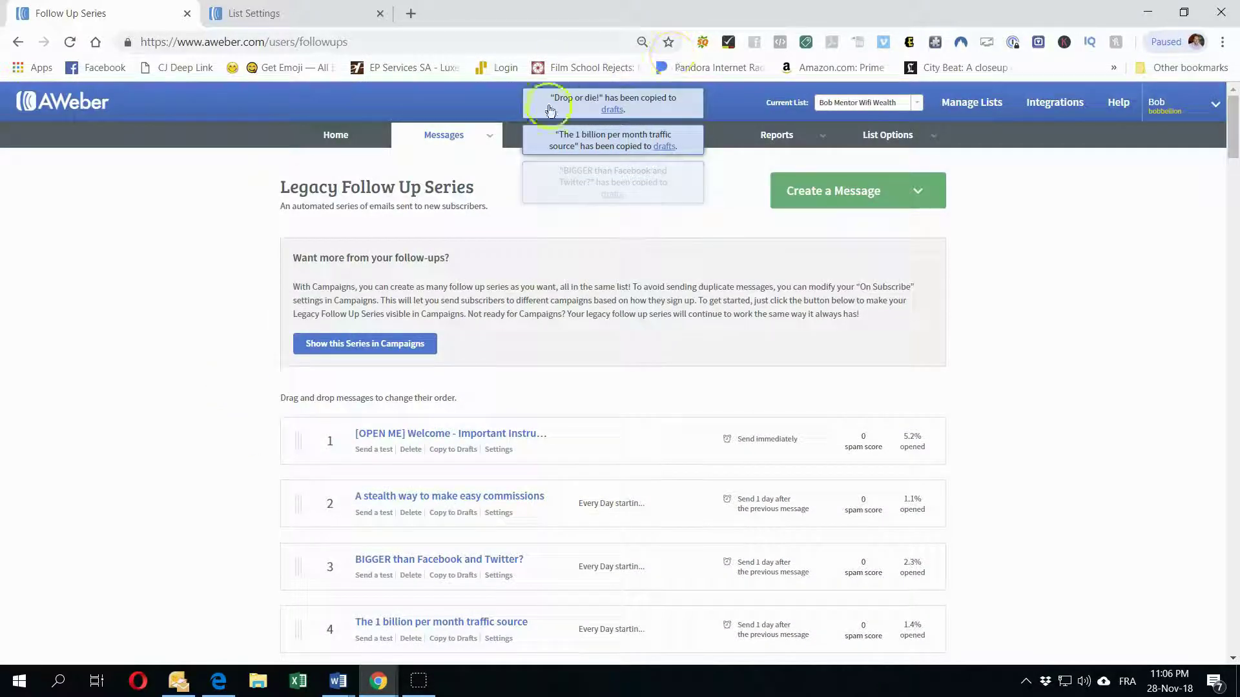
pyautogui.moveTo(473, 145)
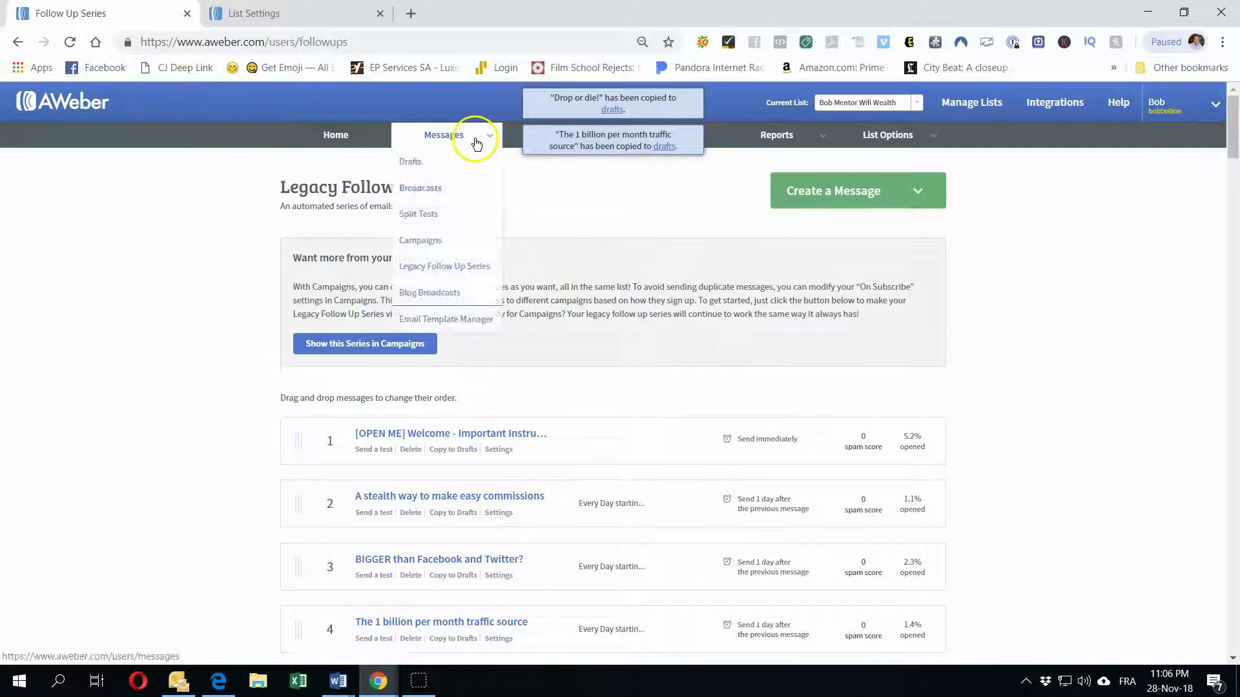
pyautogui.click(431, 168)
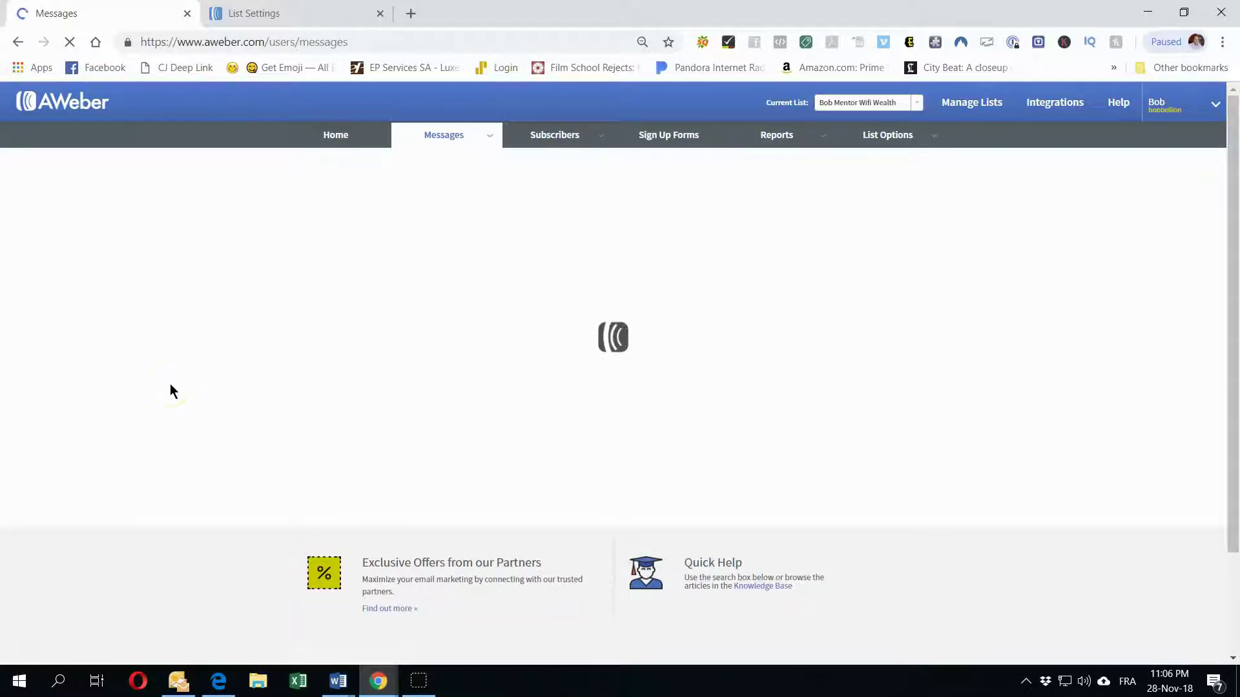
pyautogui.scroll(-3, 468, 350)
pyautogui.scroll(-3, 469, 350)
pyautogui.scroll(5, 469, 350)
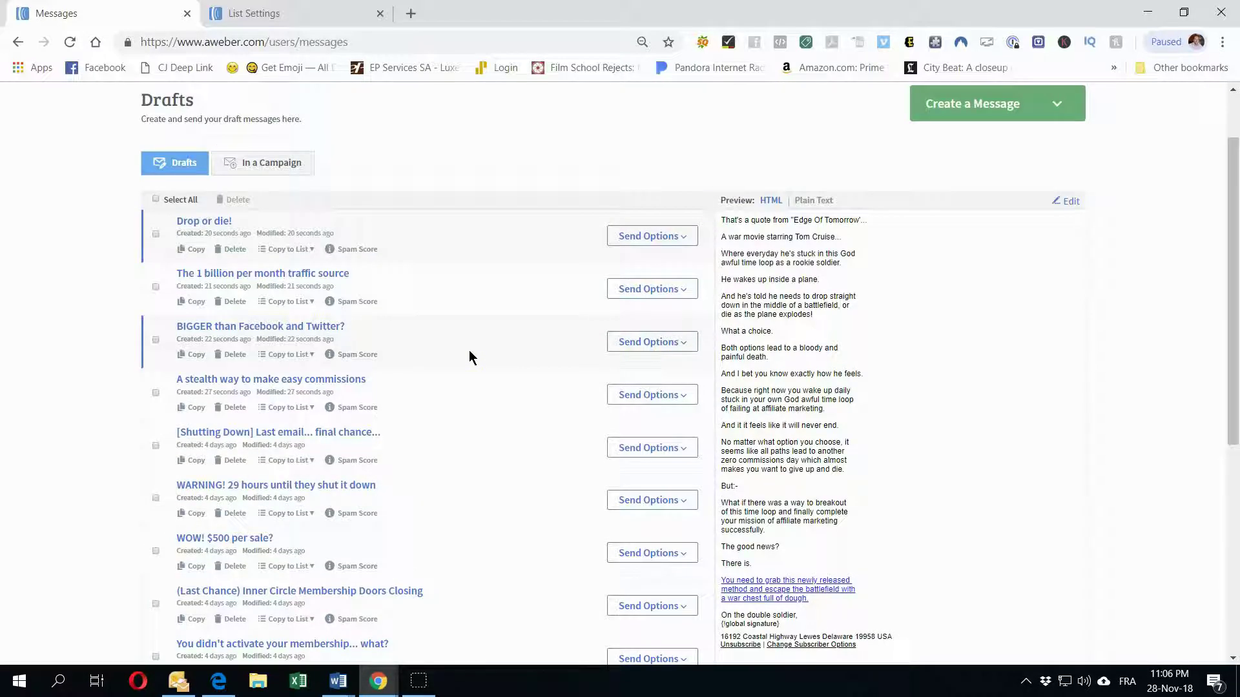
pyautogui.scroll(-1, 469, 357)
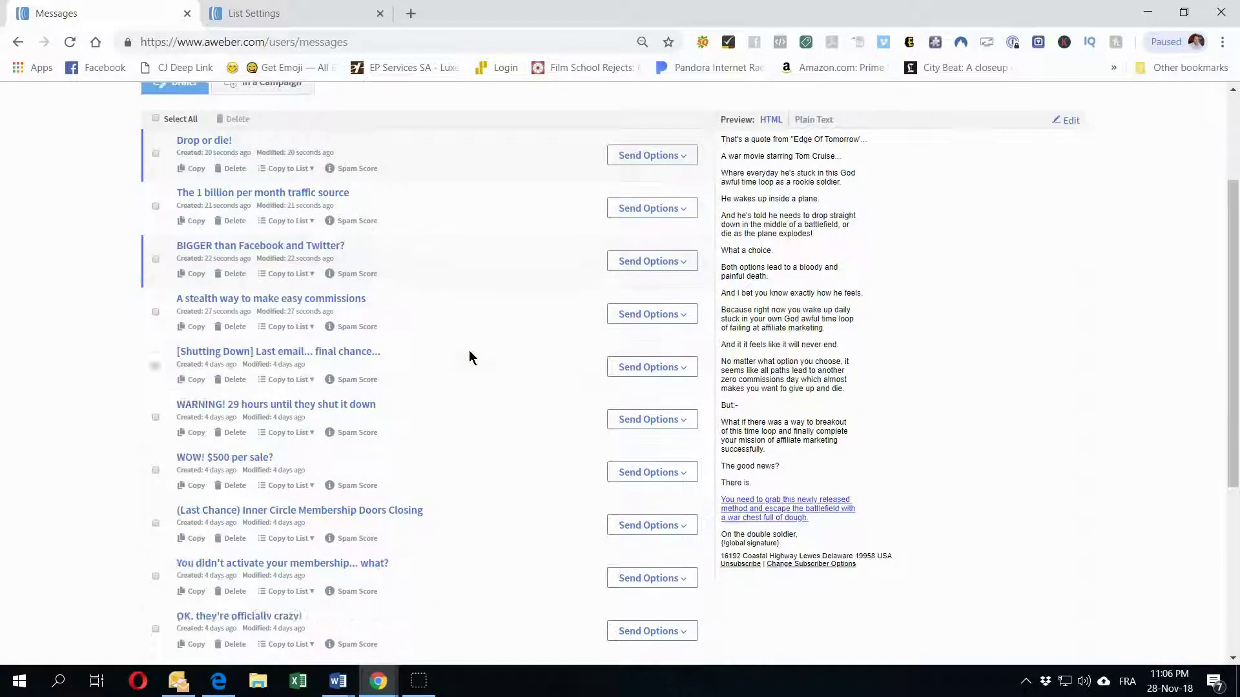
pyautogui.scroll(-1, 468, 357)
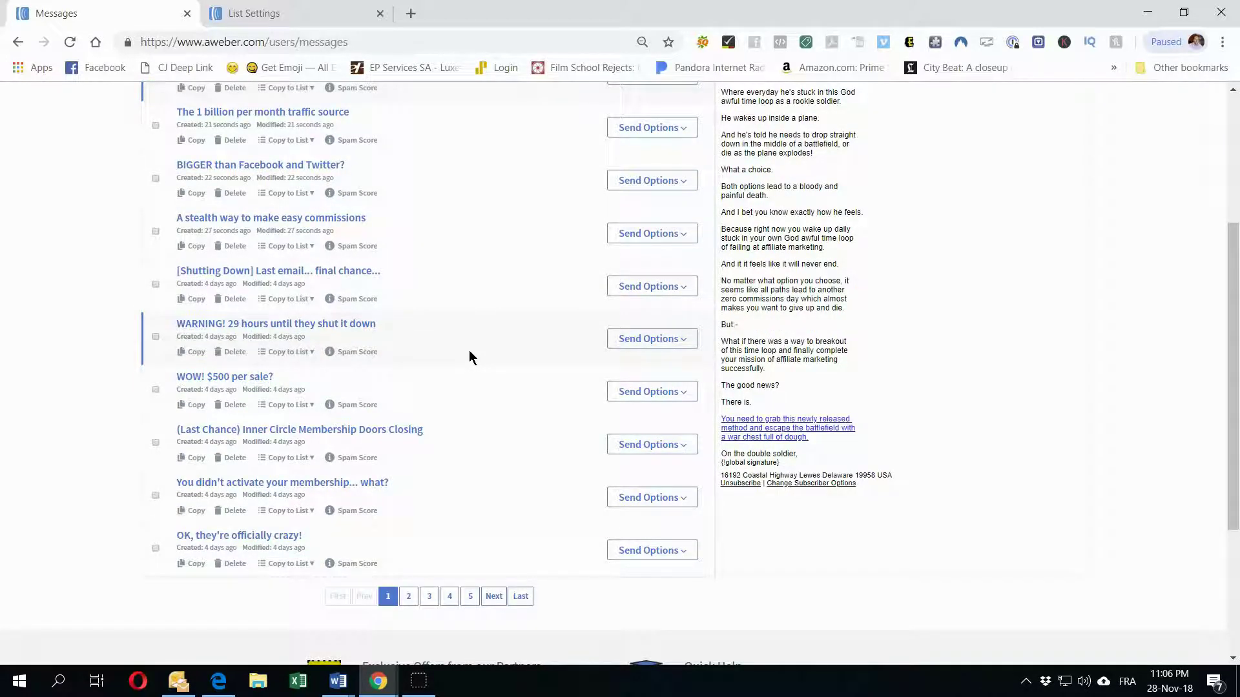
pyautogui.scroll(2, 468, 352)
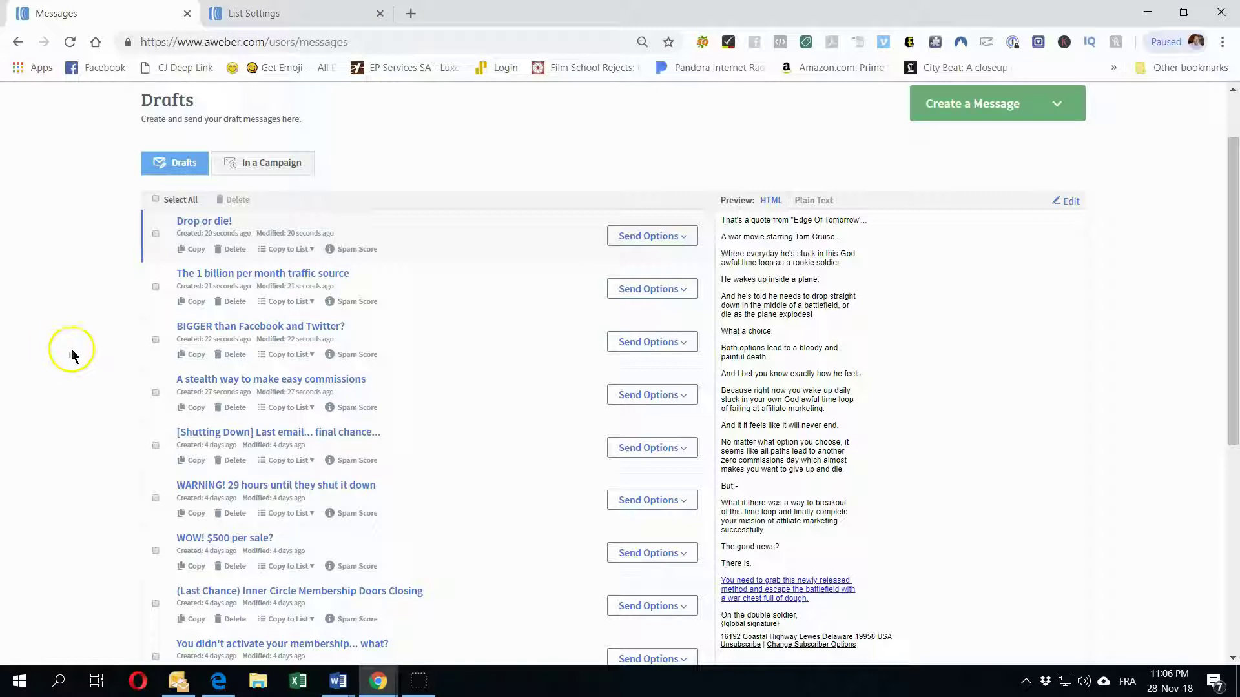
# Step: Copy the "Drop or die!", "The 1 billion per month traffic source" and "BIGGER than Facebook and Twitter?" drafts to TEST LIST FOR EDUCATIONAL VIDEOS
pyautogui.click(313, 252)
pyautogui.moveTo(313, 282); pyautogui.dragTo(312, 337)
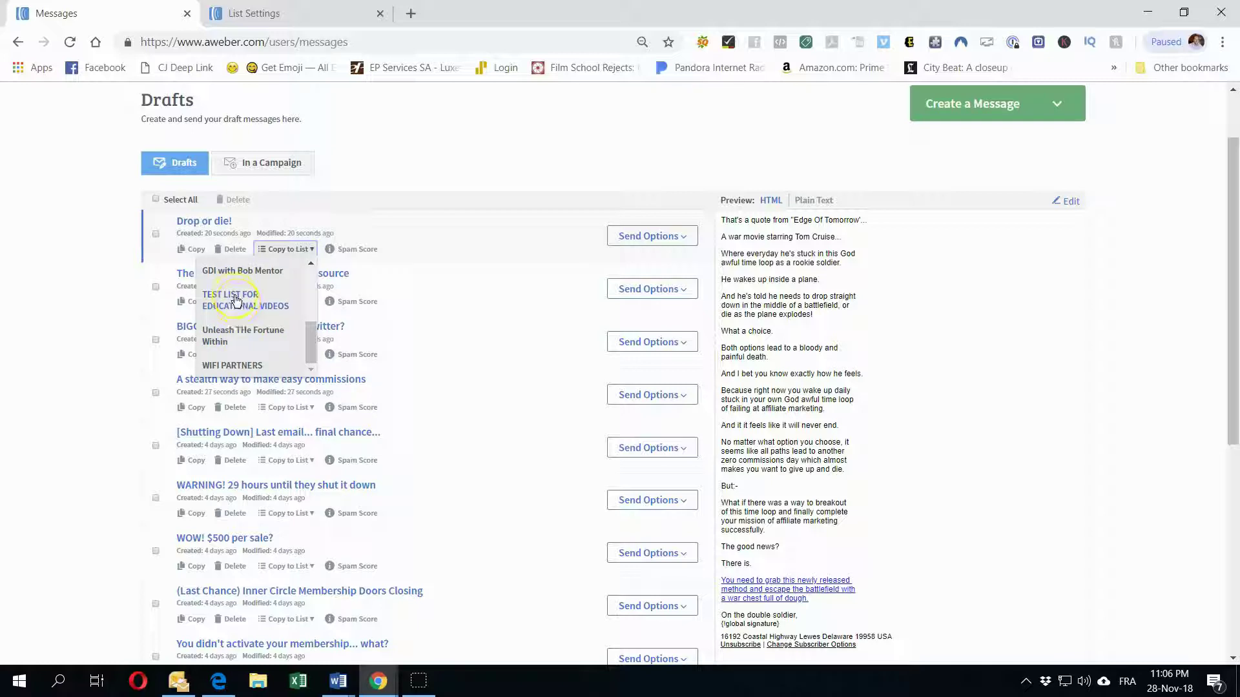
pyautogui.click(257, 302)
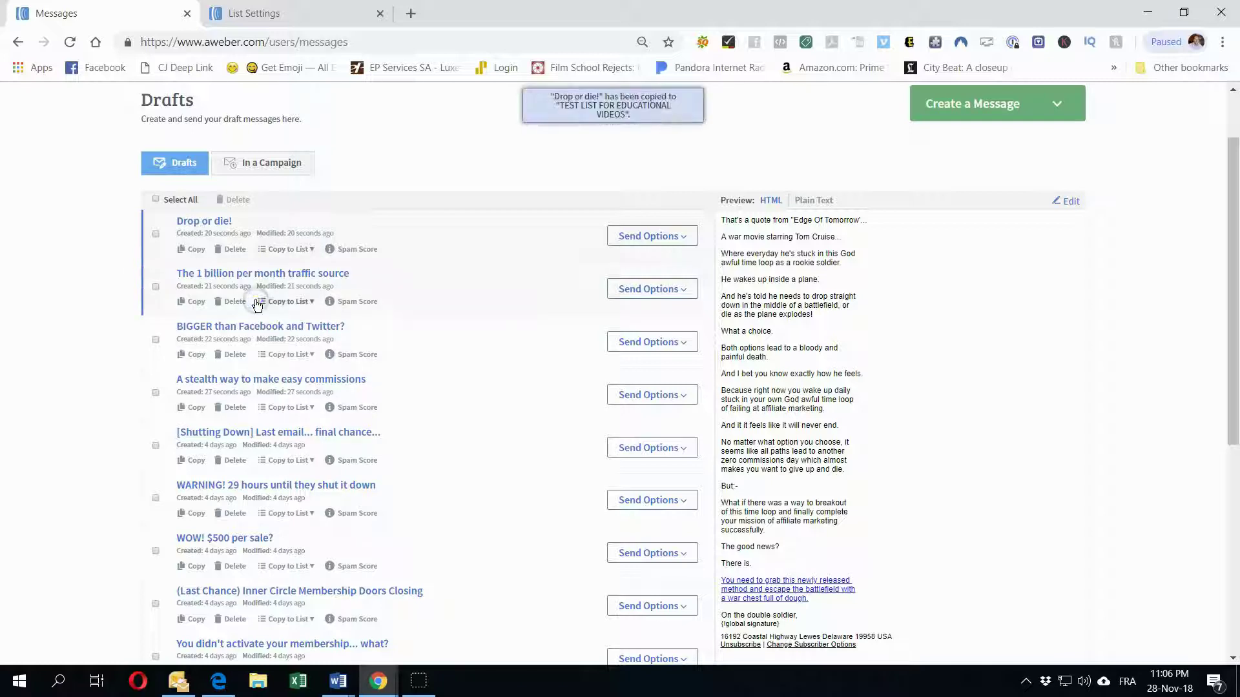
pyautogui.click(300, 303)
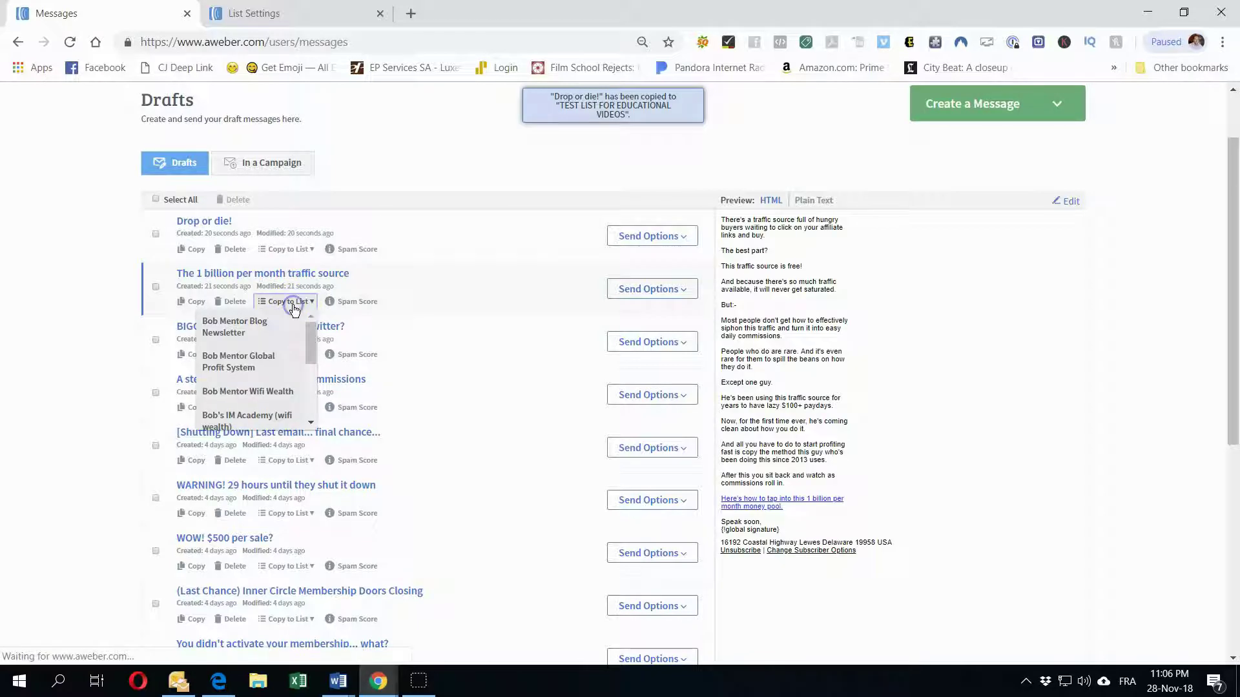
pyautogui.scroll(-3, 275, 352)
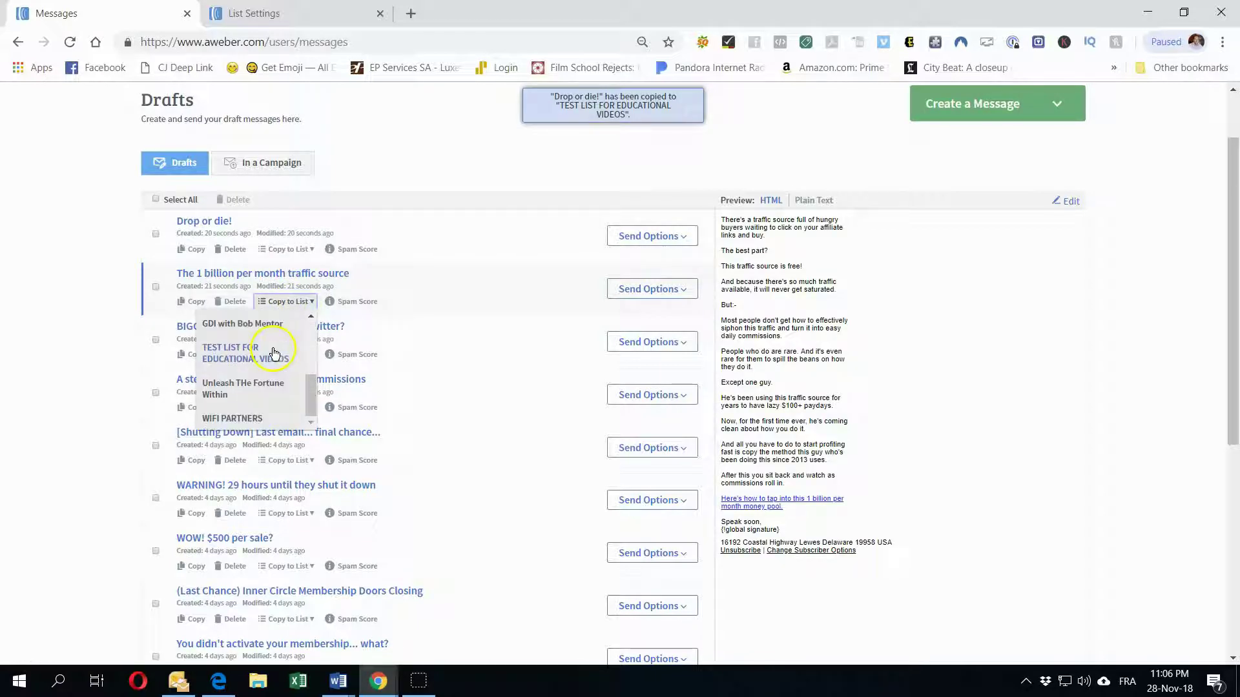
pyautogui.click(234, 357)
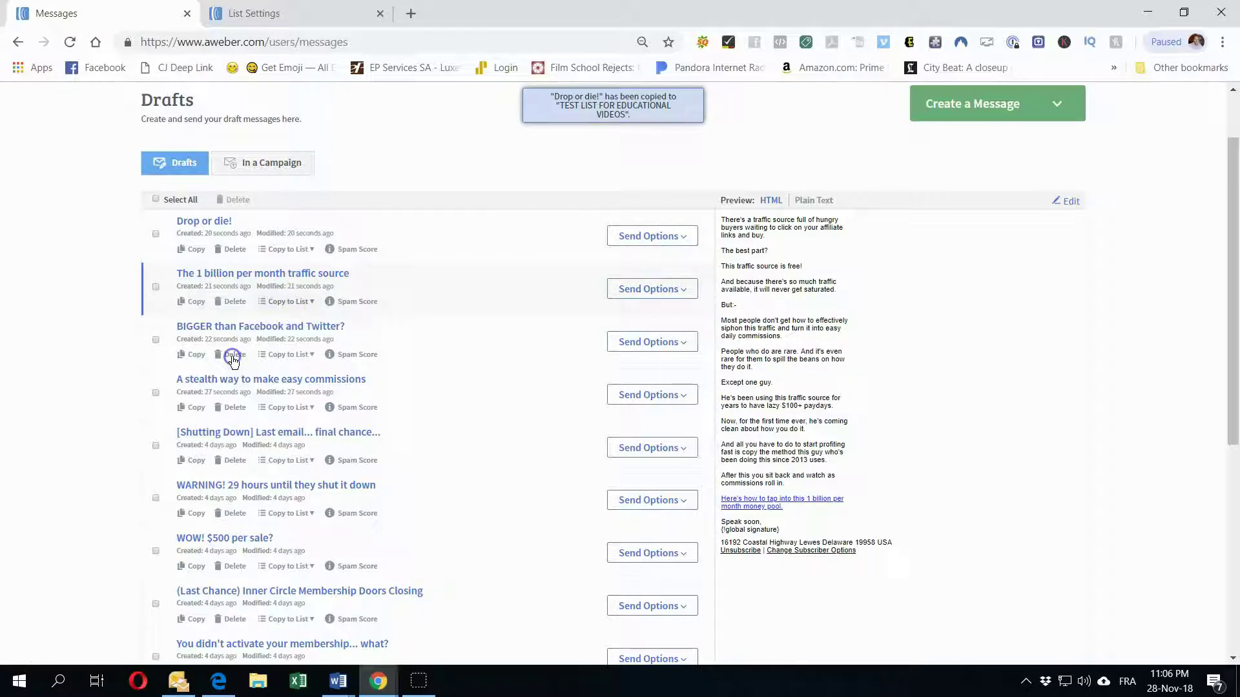
pyautogui.click(303, 357)
pyautogui.scroll(-3, 279, 392)
pyautogui.click(248, 399)
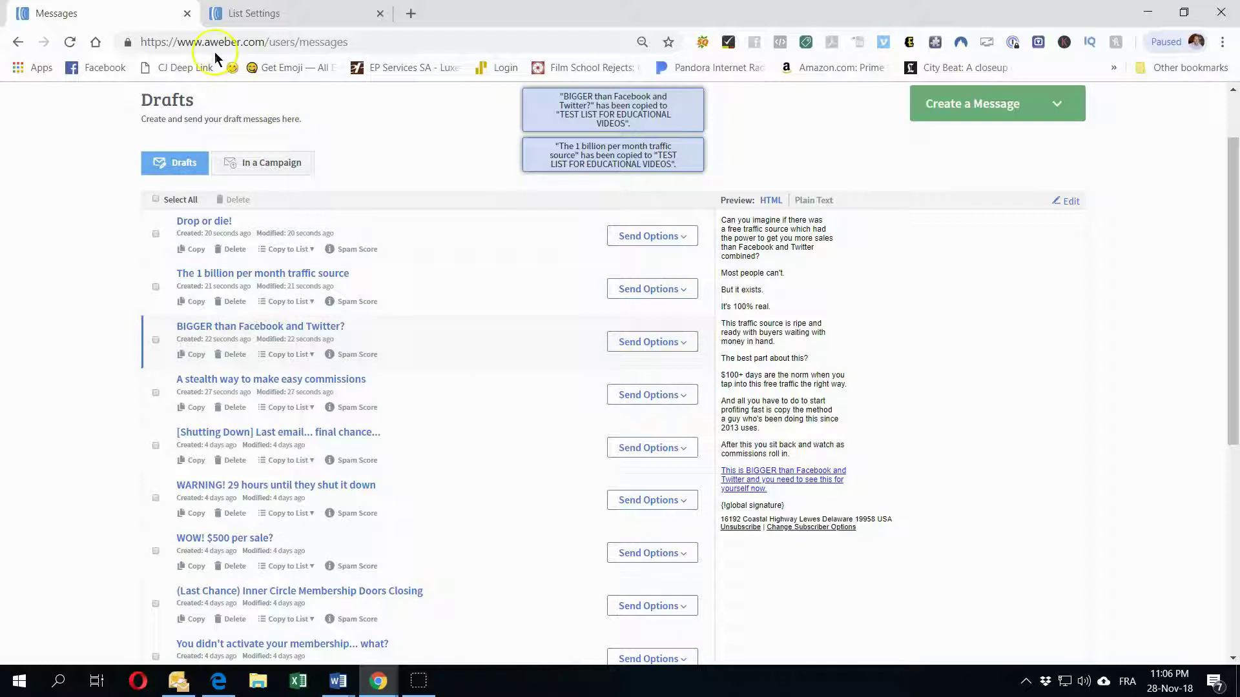
# Step: Open the test list's drafts and add "BIGGER than Facebook and Twitter?" to its follow-up series with click tracking enabled
pyautogui.click(261, 11)
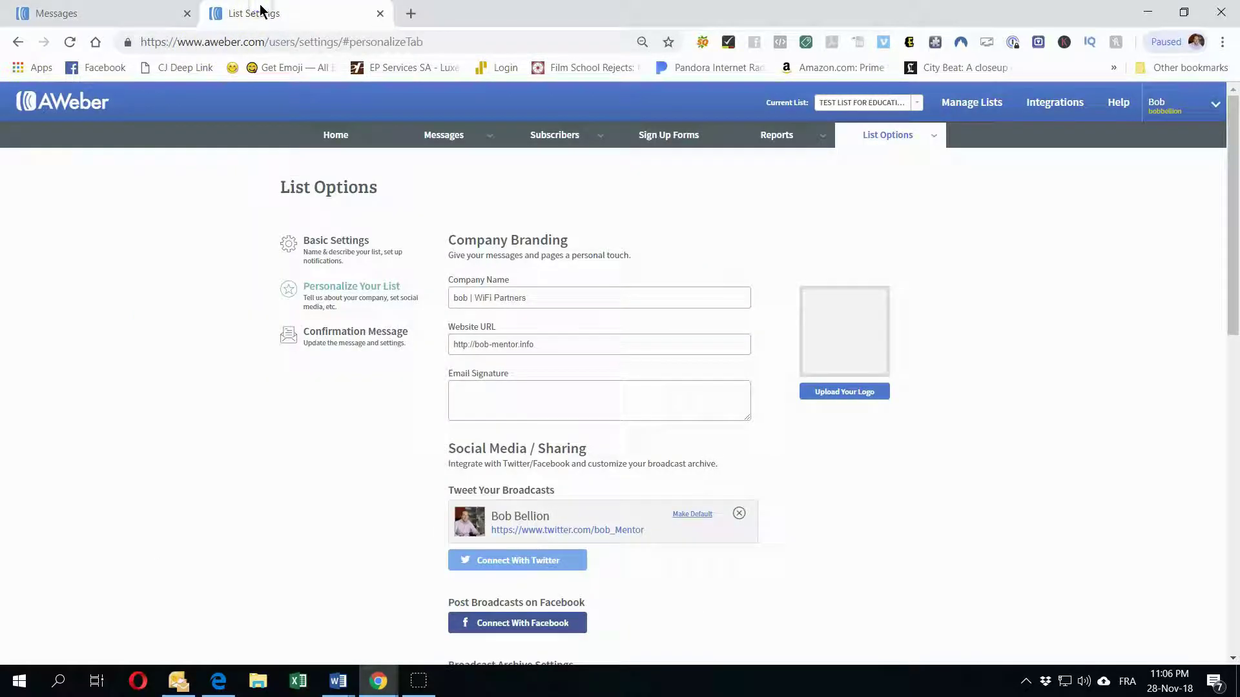
pyautogui.moveTo(456, 148)
pyautogui.click(409, 160)
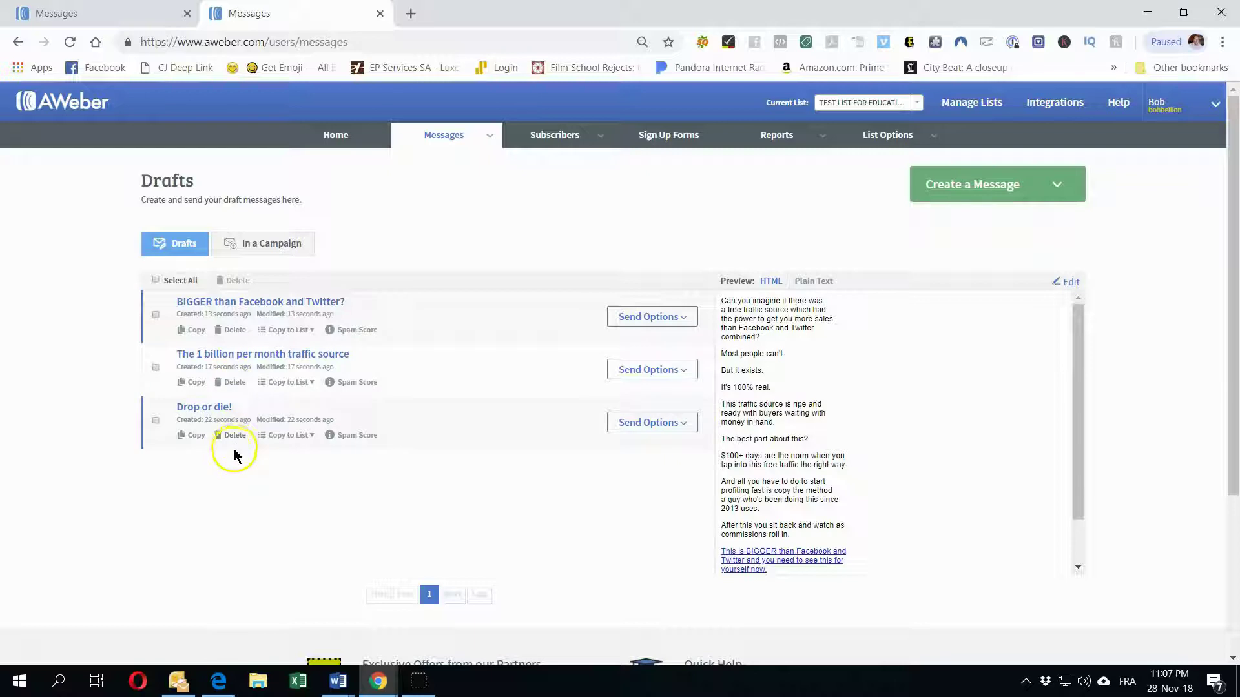
pyautogui.click(683, 319)
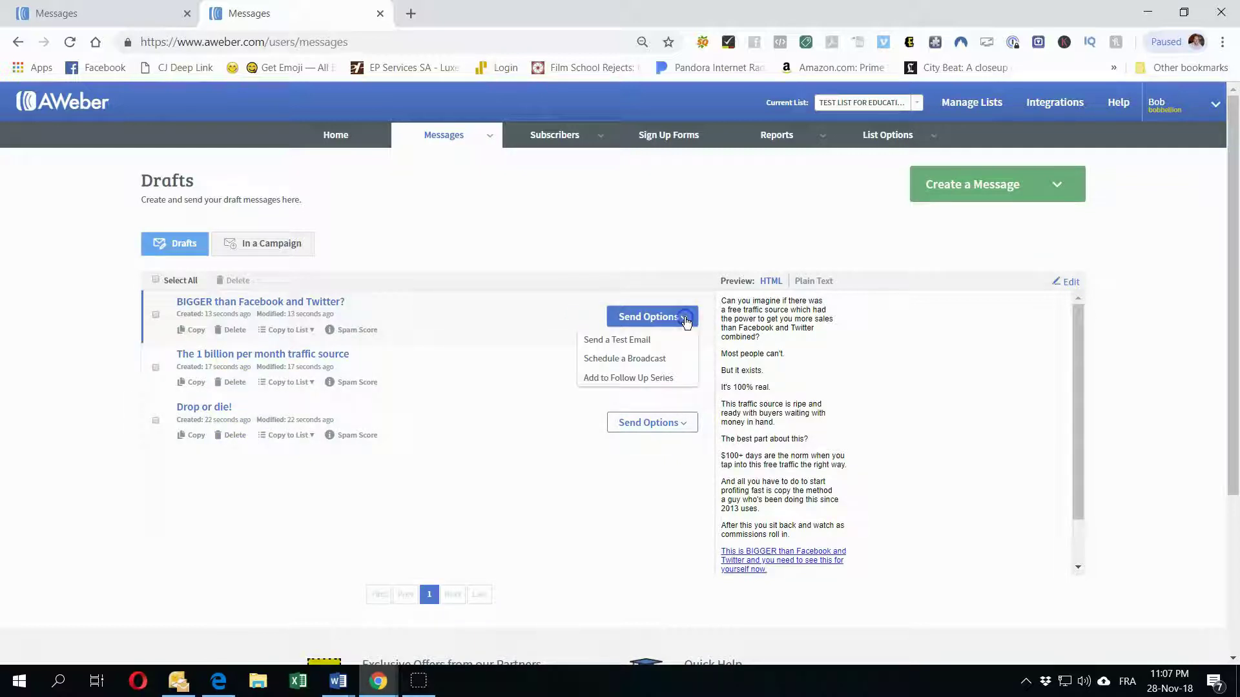
pyautogui.click(645, 379)
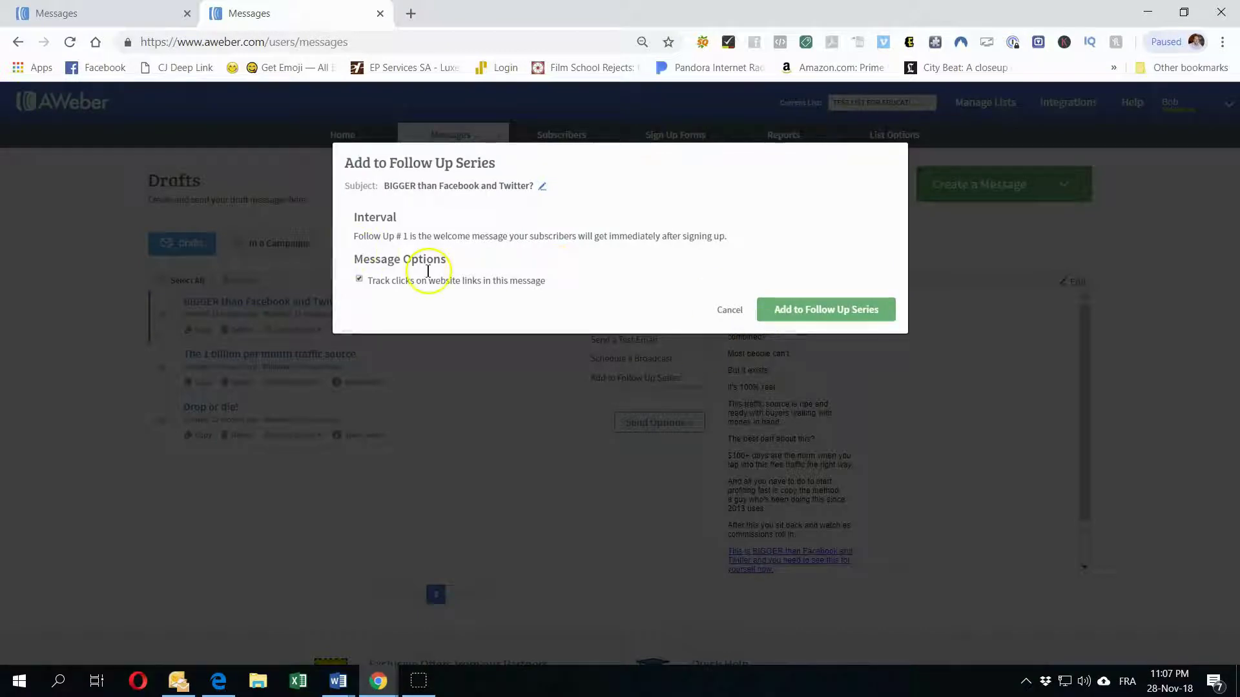
pyautogui.click(813, 314)
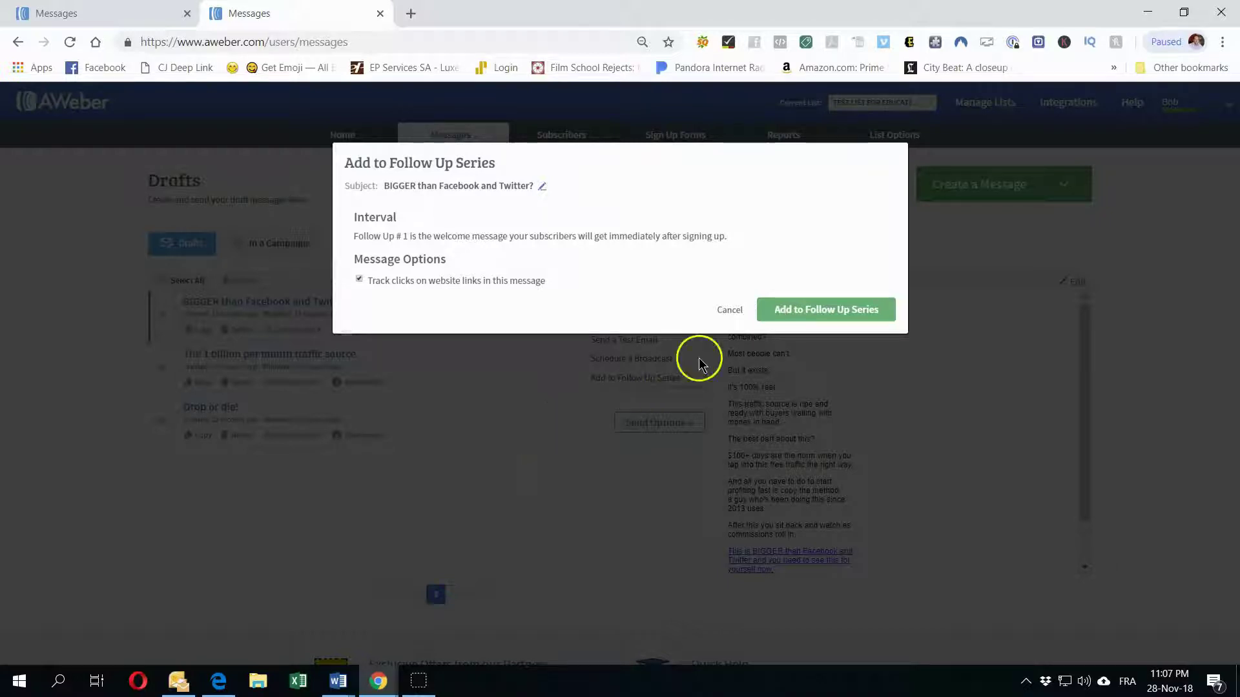
pyautogui.click(788, 313)
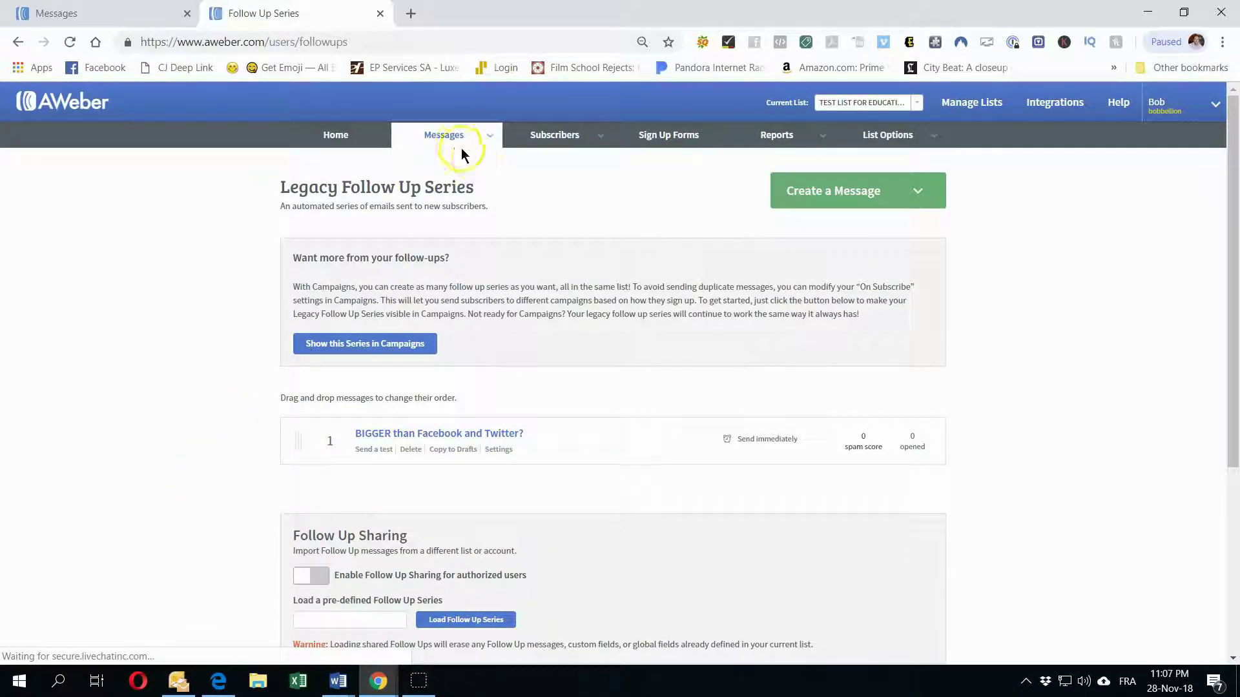
pyautogui.scroll(-4, 563, 244)
pyautogui.scroll(3, 563, 248)
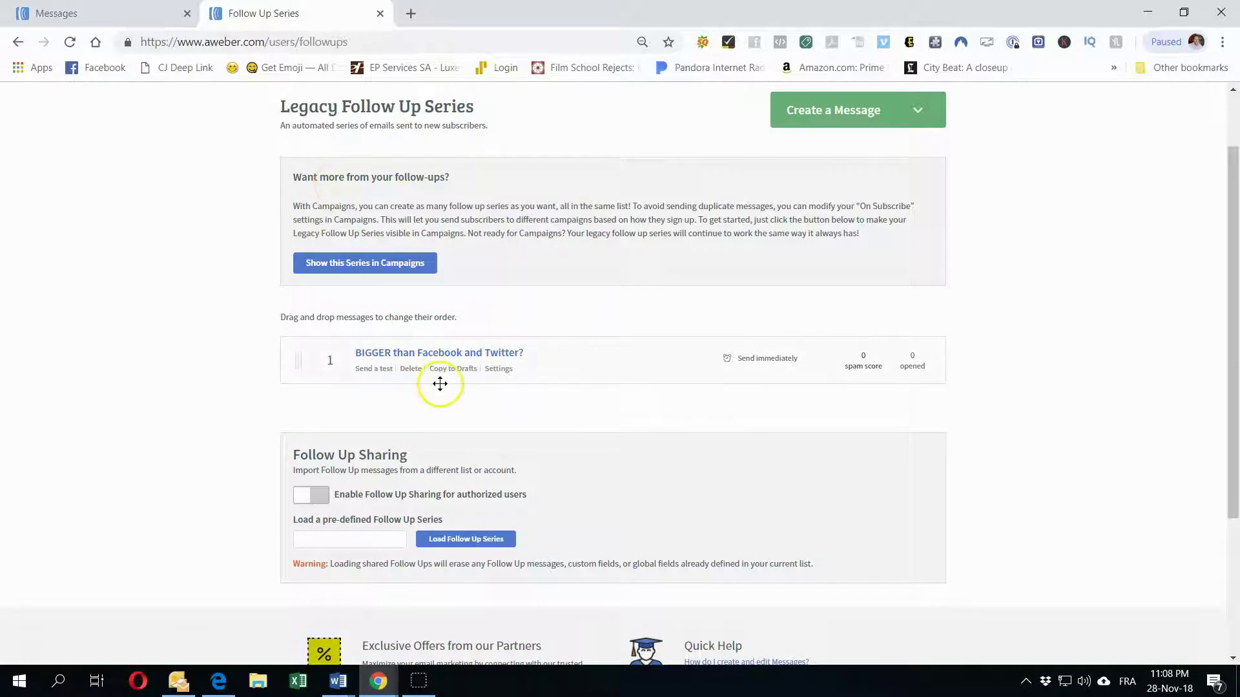
# Step: Reopen the test list's drafts and add "The 1 billion per month traffic source" to its follow-up series
pyautogui.scroll(2, 450, 221)
pyautogui.moveTo(455, 141)
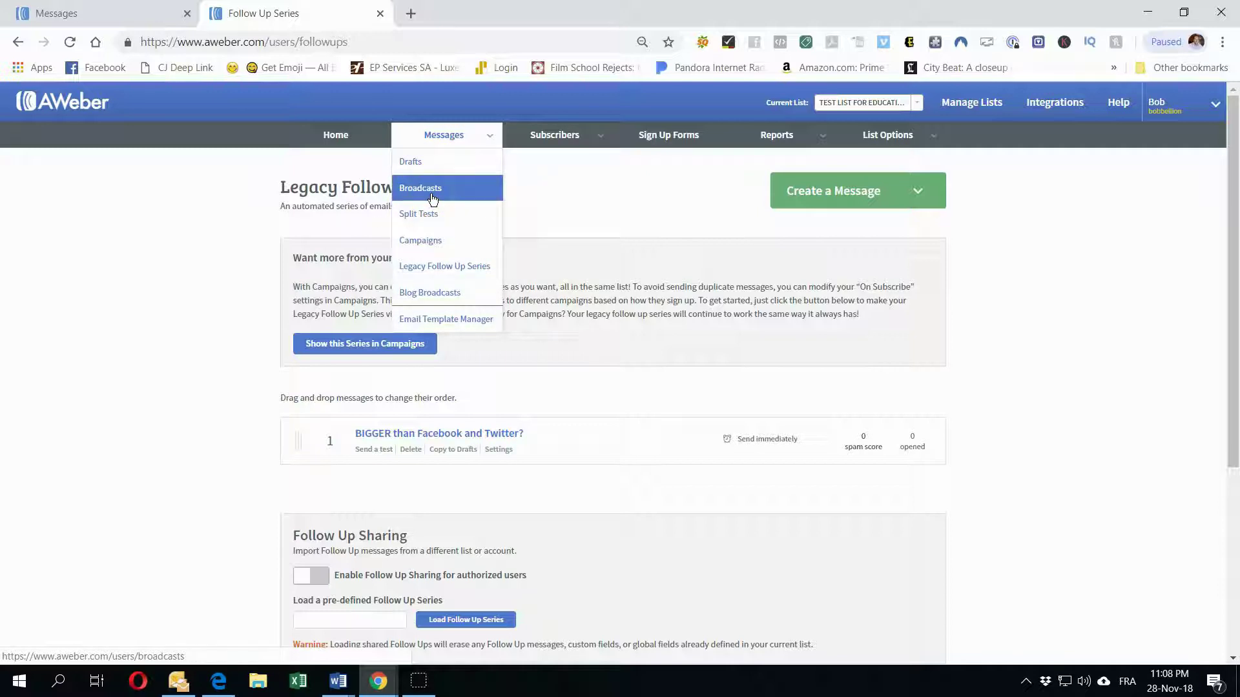
pyautogui.click(427, 164)
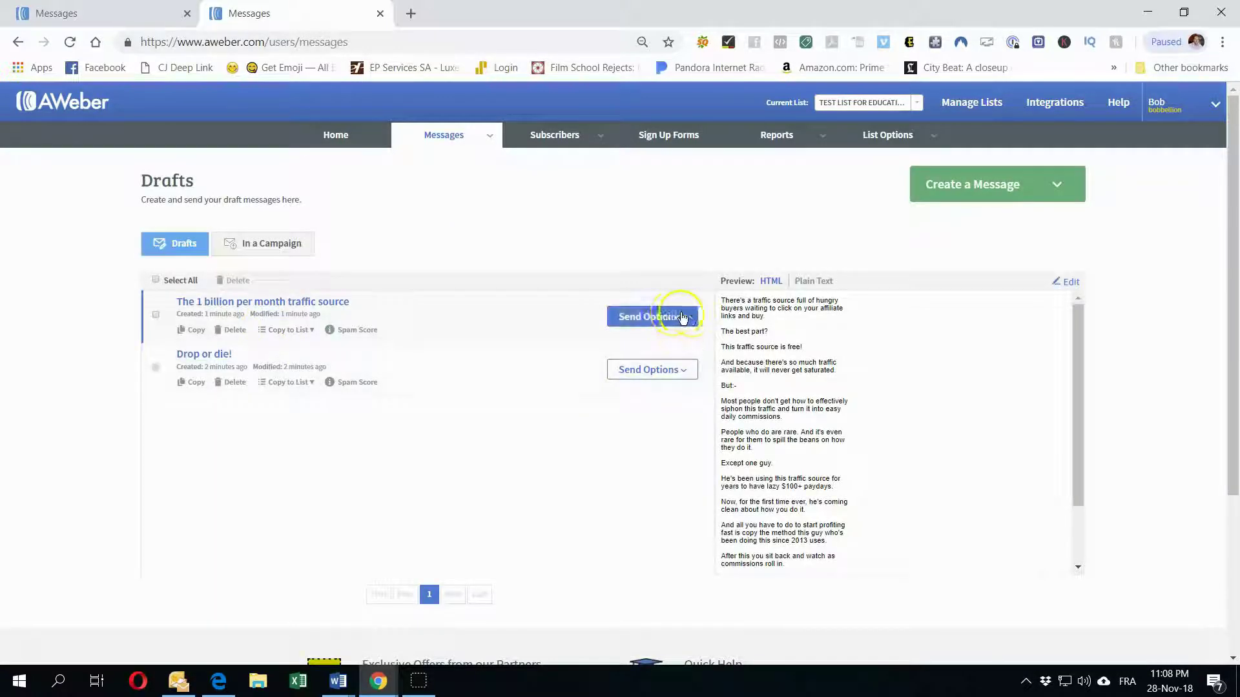
pyautogui.click(662, 316)
pyautogui.click(652, 381)
pyautogui.click(834, 420)
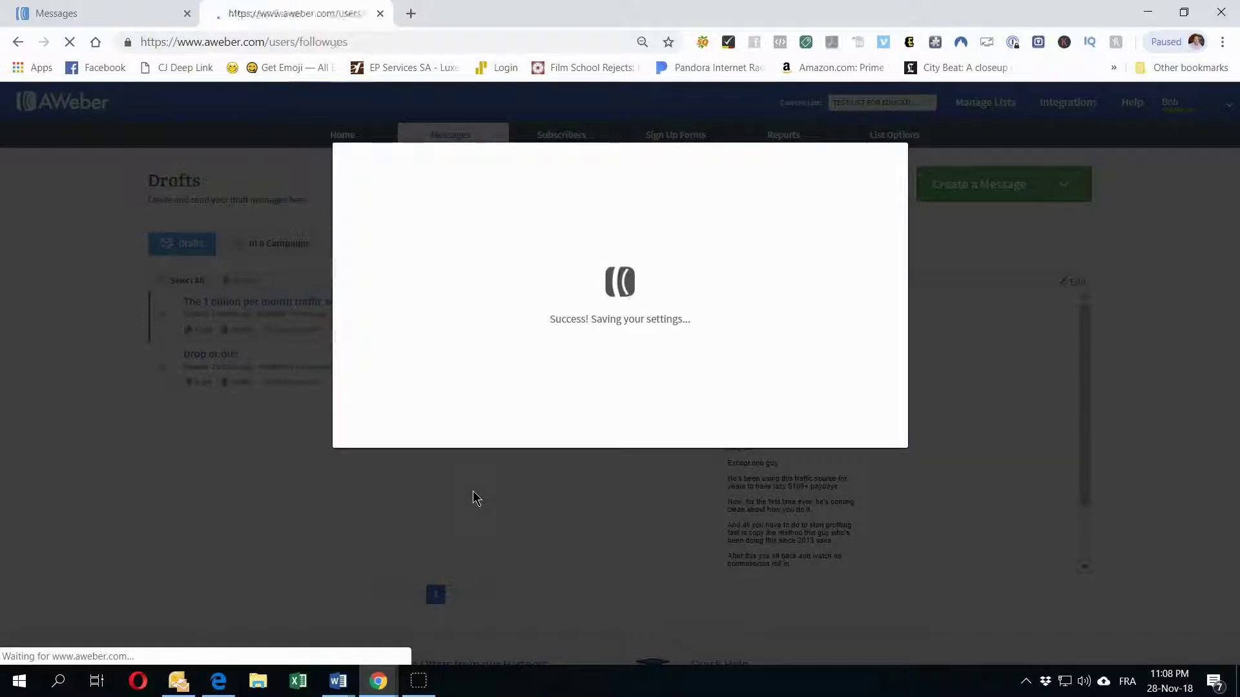
pyautogui.scroll(-1, 602, 400)
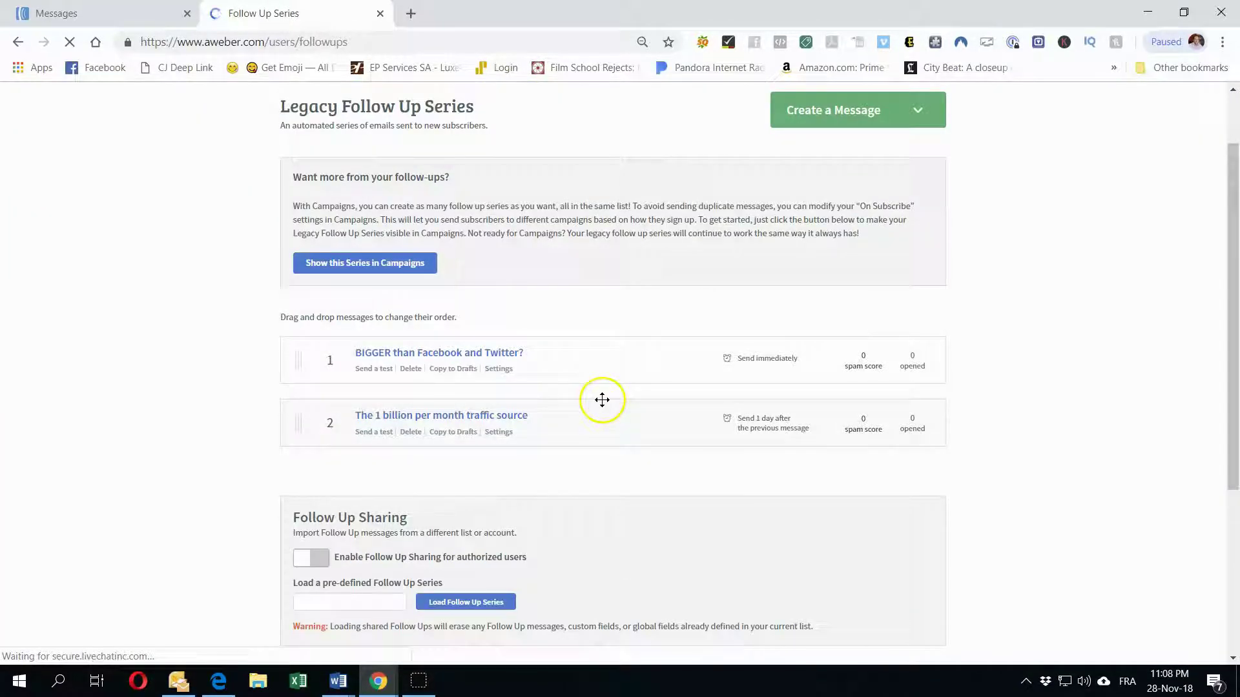
# Step: Reopen the test list's drafts and add "Drop or die!" to its follow-up series with click tracking and sending by subscribers' local time enabled
pyautogui.scroll(1, 602, 400)
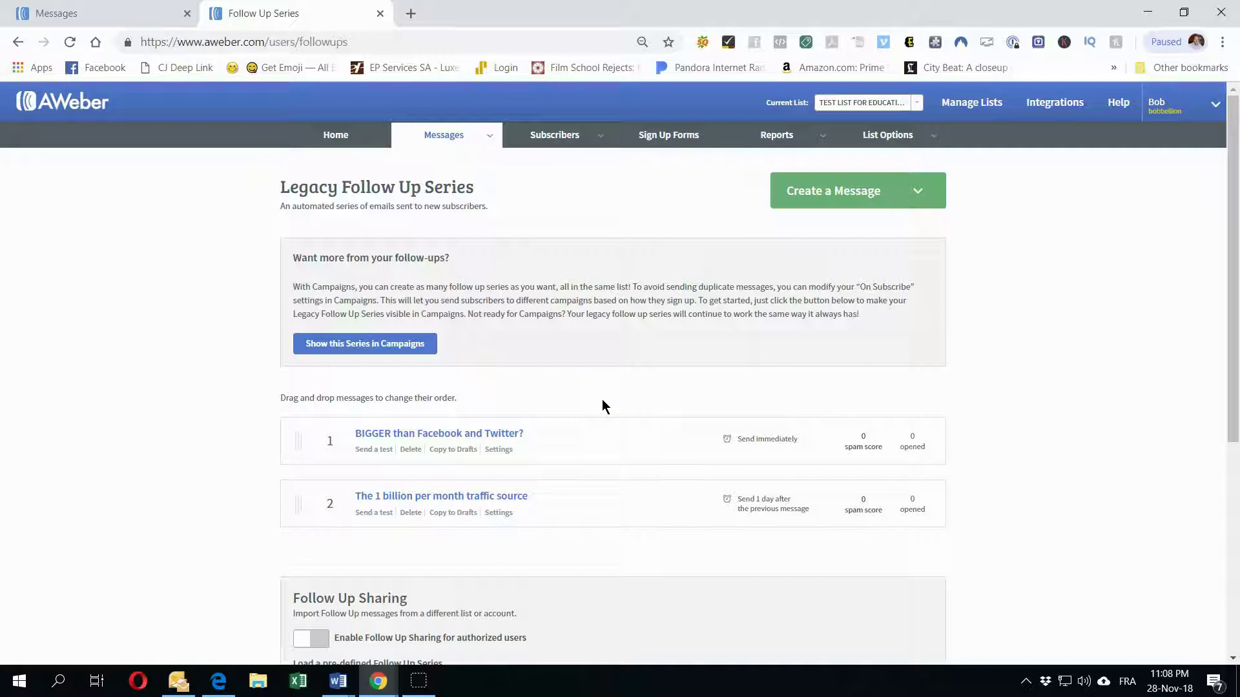
pyautogui.moveTo(454, 133)
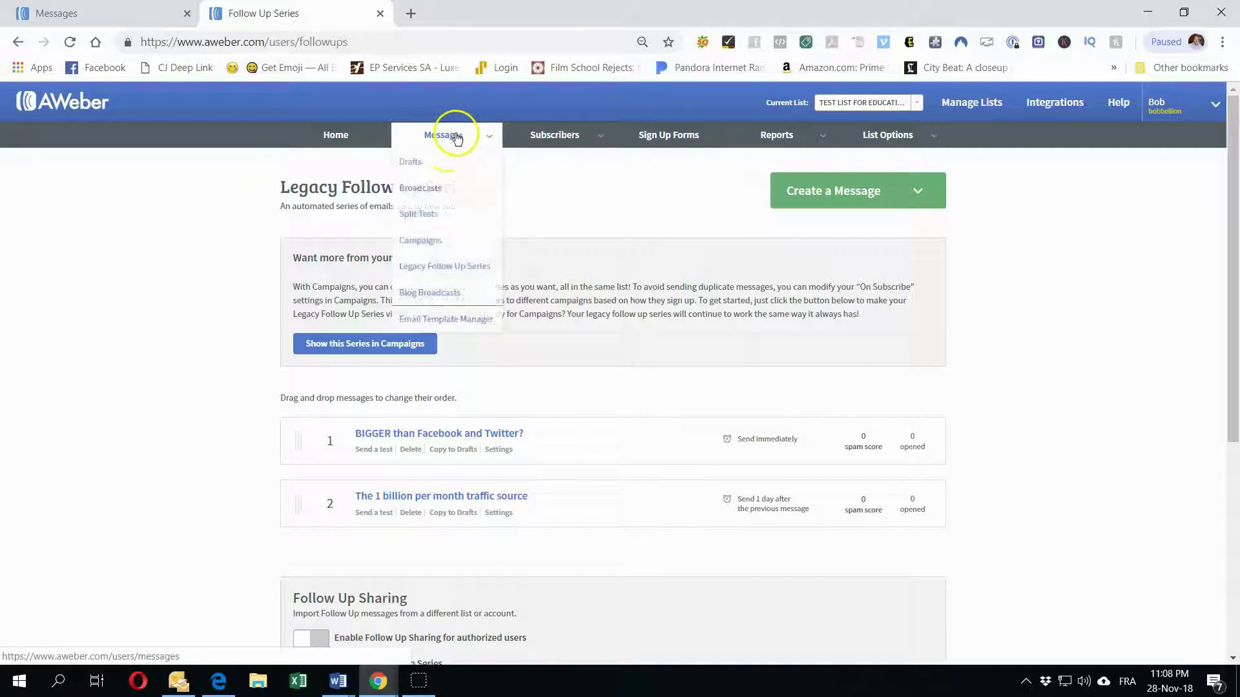
pyautogui.click(443, 161)
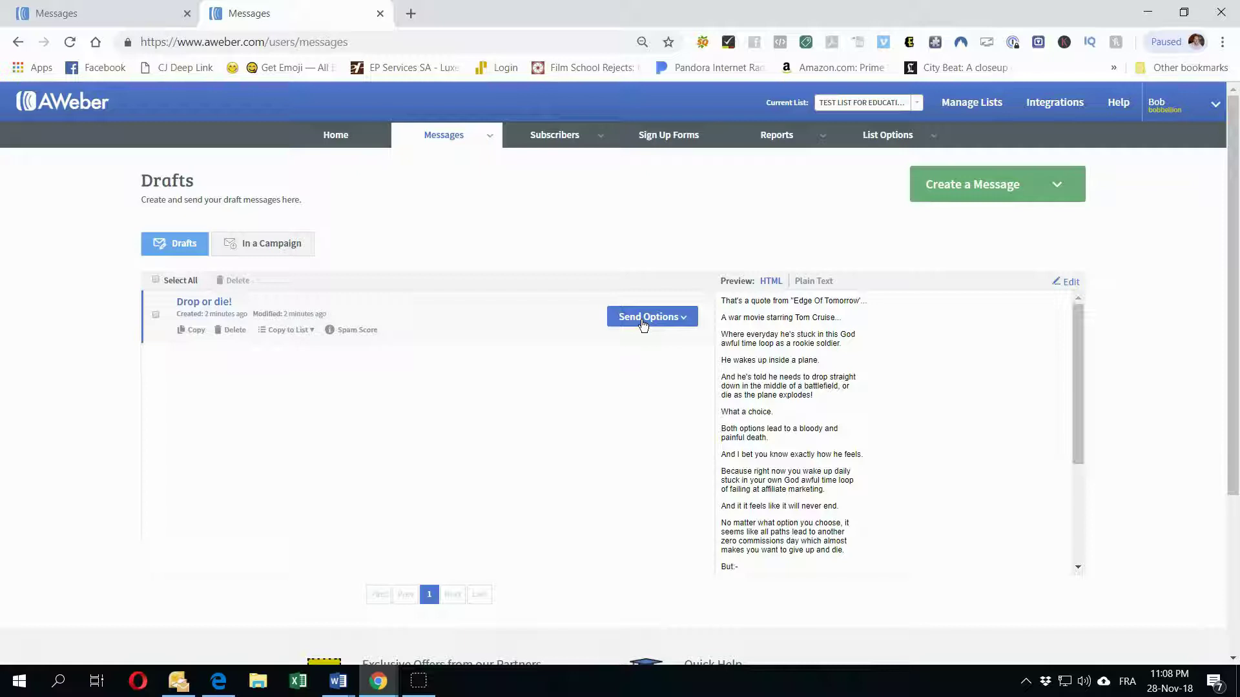
pyautogui.click(643, 320)
pyautogui.click(631, 359)
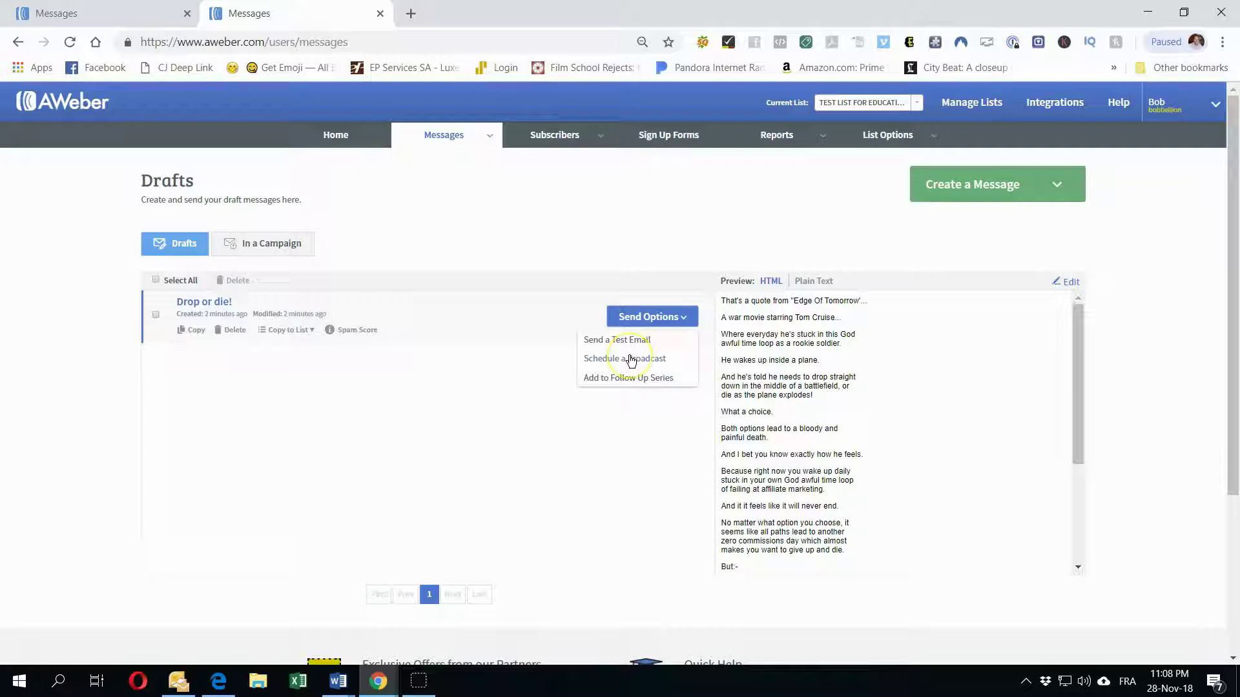
pyautogui.click(621, 378)
pyautogui.click(366, 394)
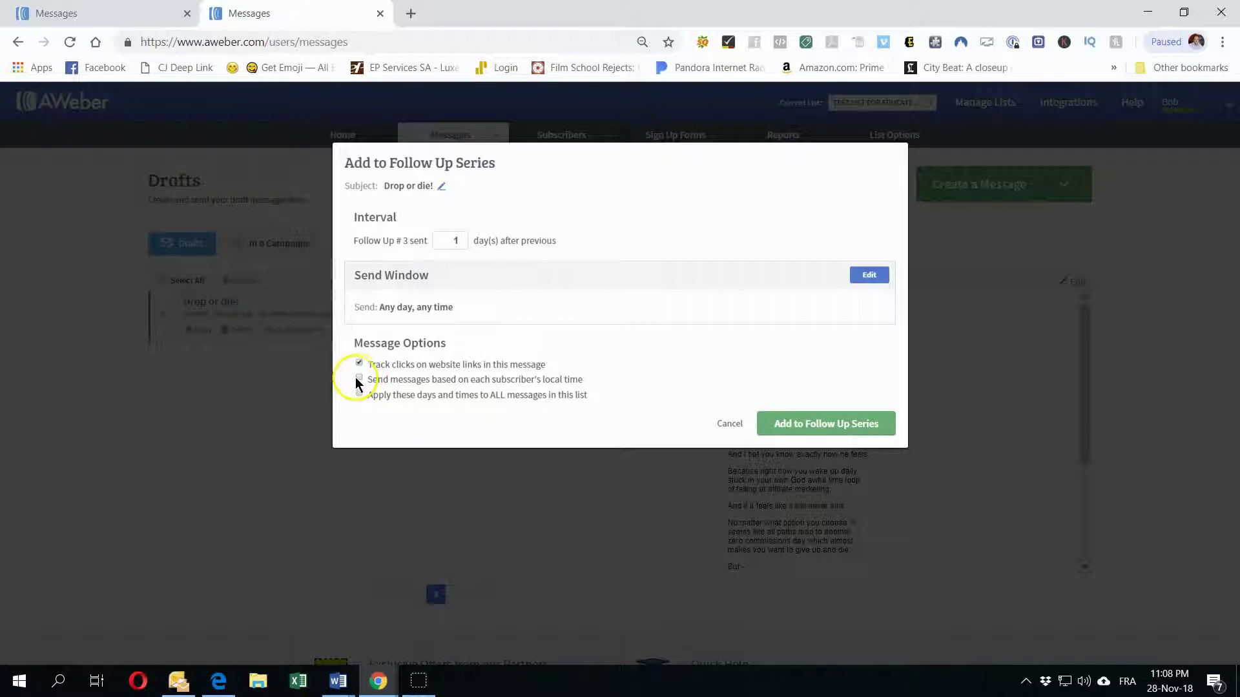
pyautogui.click(359, 378)
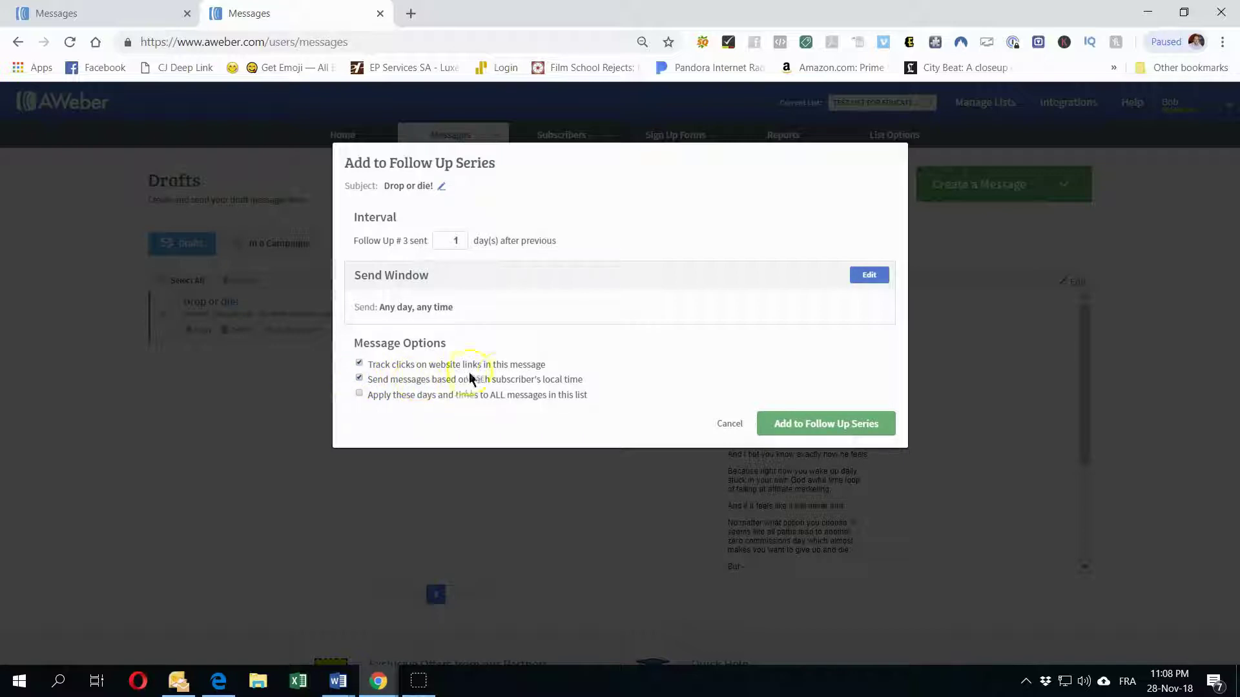
pyautogui.click(848, 426)
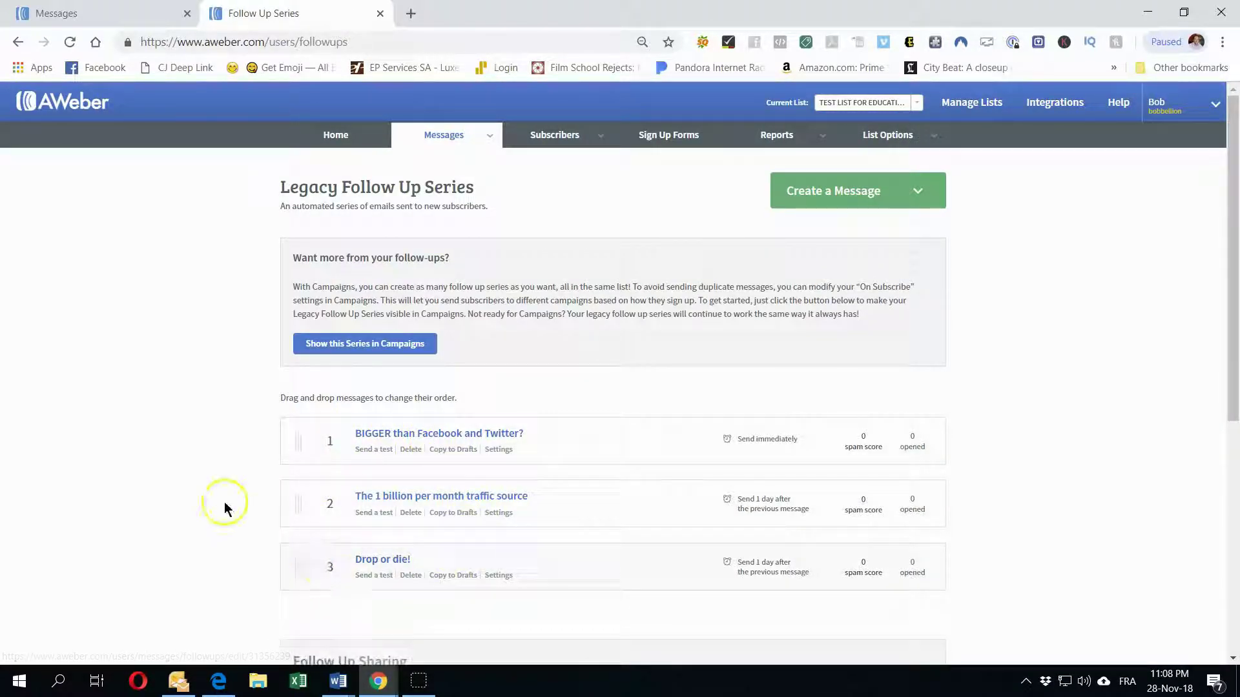
# Step: Examine the test list's follow-up series and its Follow Up Sharing options, including the field for loading a pre-defined series
pyautogui.scroll(-3, 225, 508)
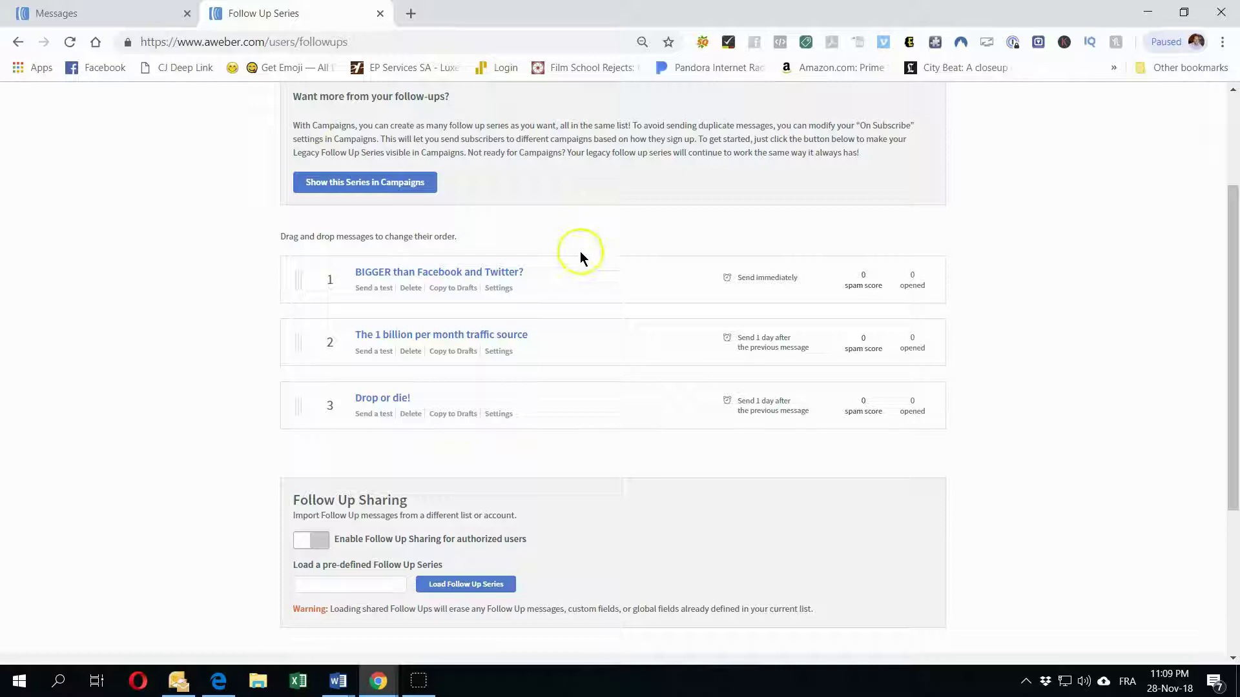
pyautogui.click(326, 584)
pyautogui.click(329, 555)
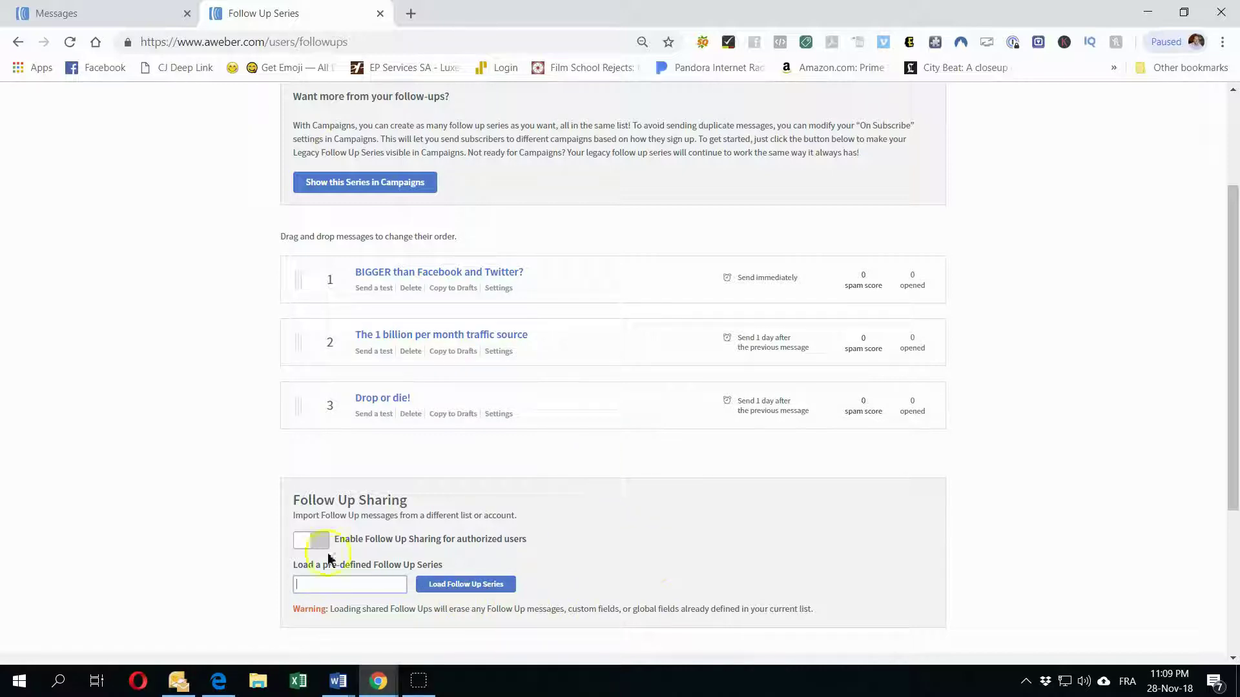
pyautogui.click(197, 320)
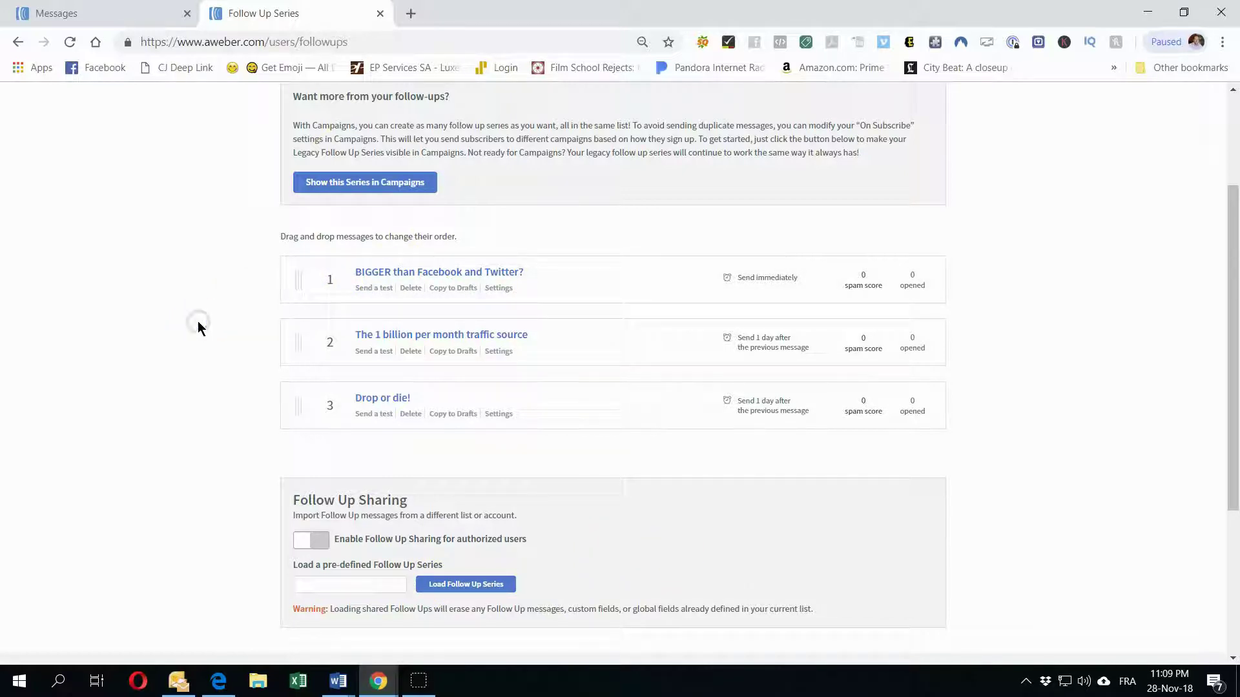
pyautogui.scroll(3, 198, 320)
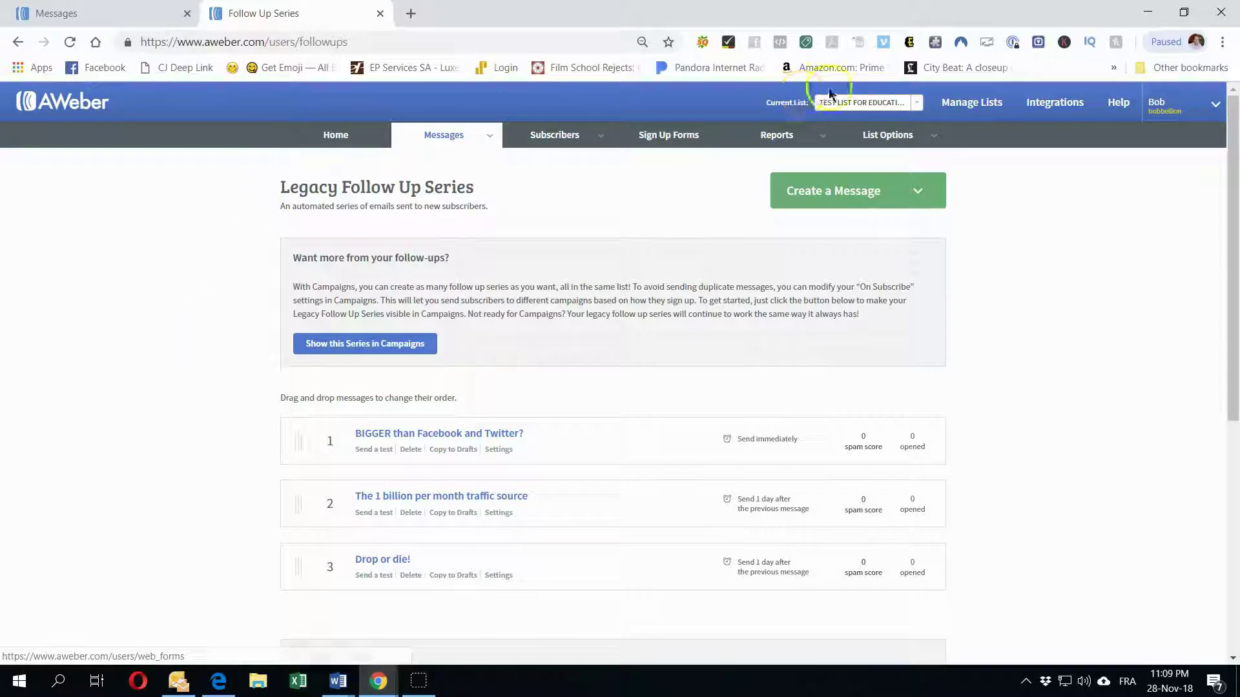
# Step: Switch the current list to Global Profit System and look through its legacy follow-up series
pyautogui.click(858, 102)
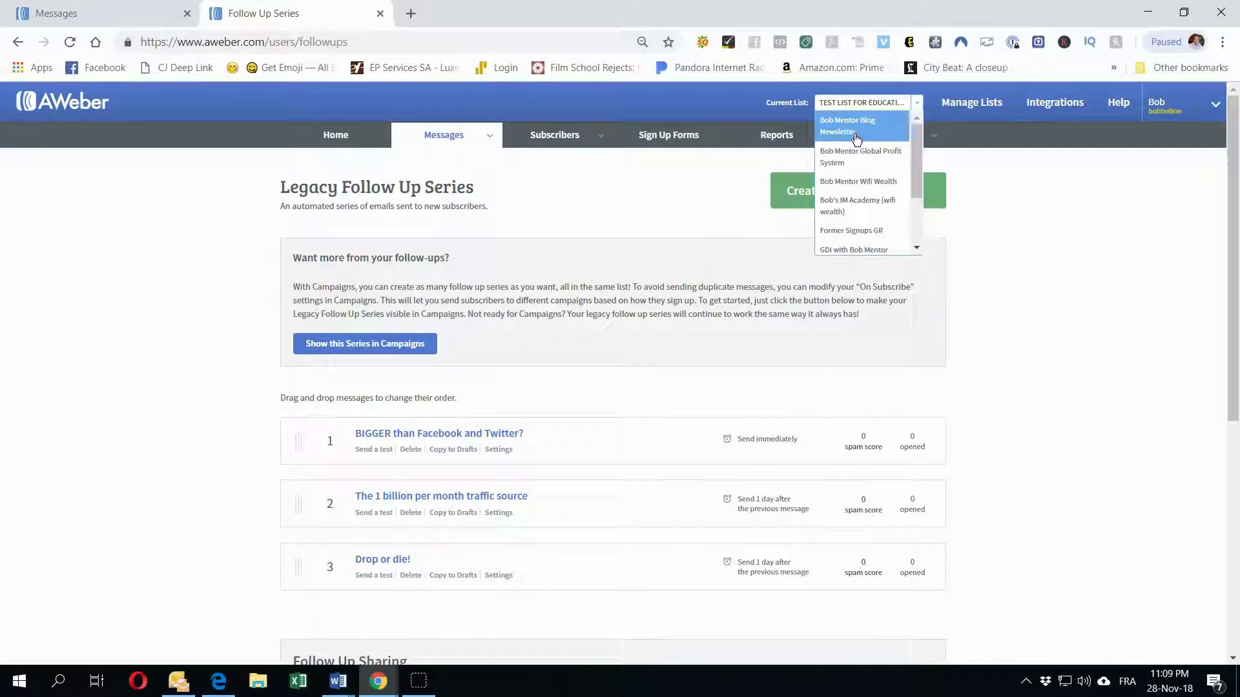
pyautogui.click(856, 137)
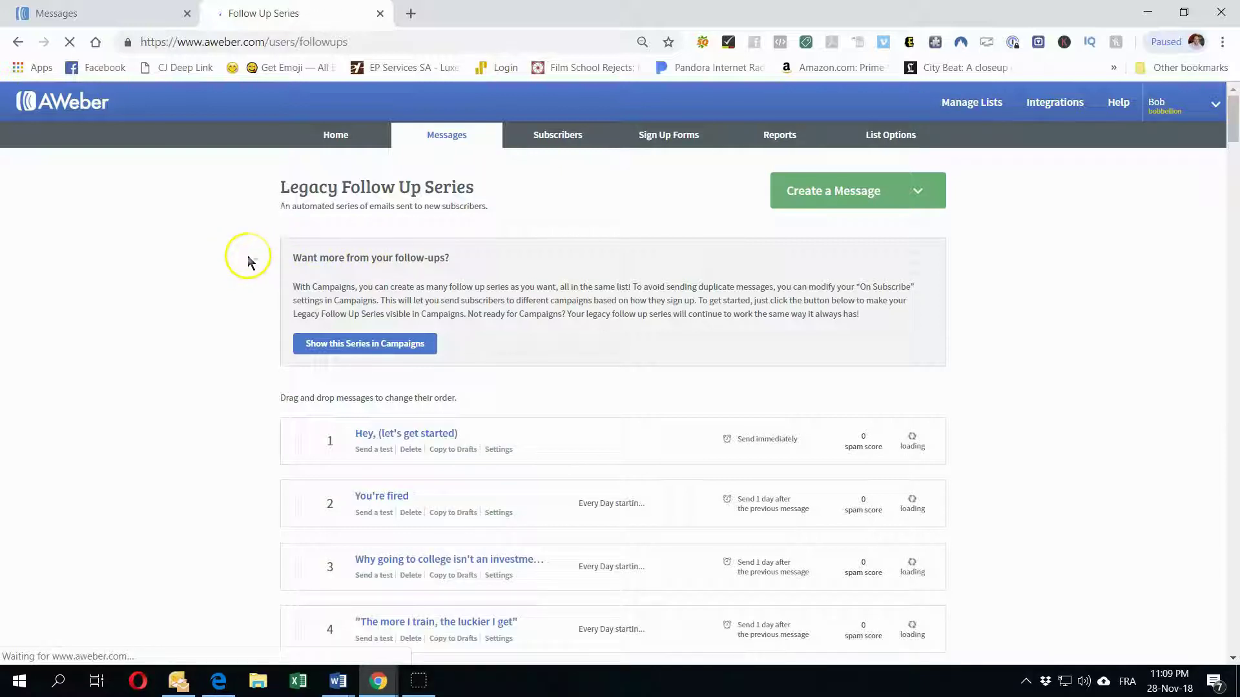
pyautogui.scroll(-14, 186, 264)
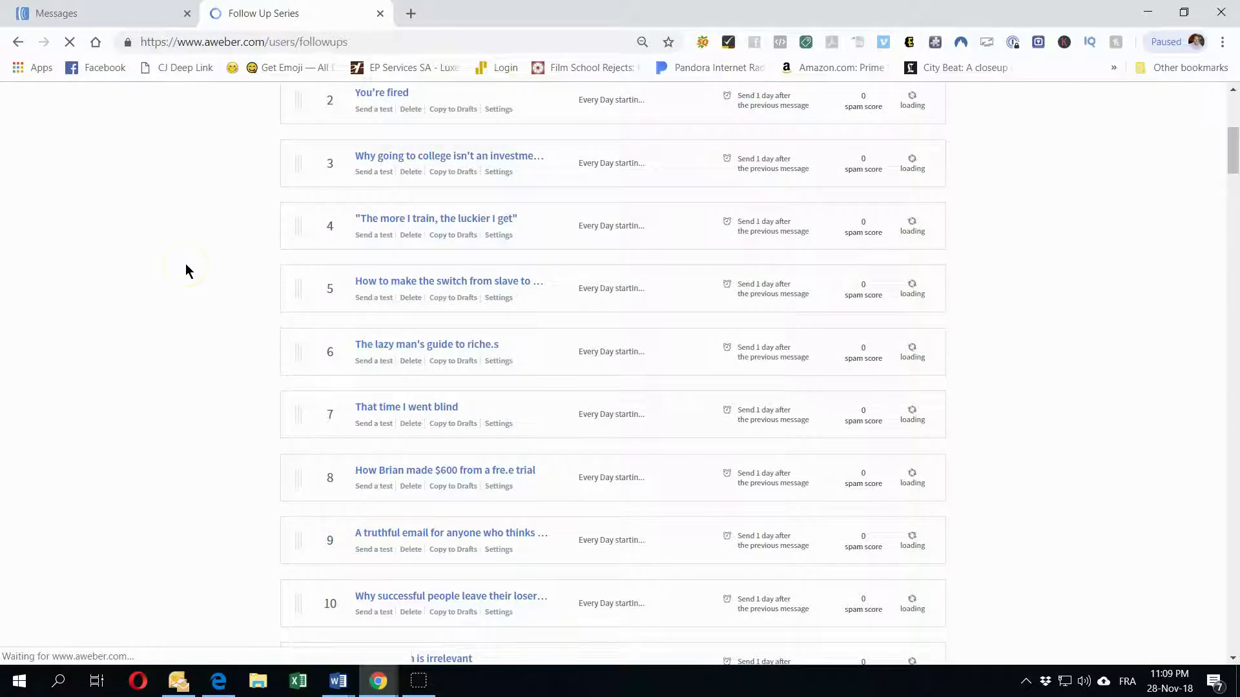
pyautogui.scroll(-20, 186, 265)
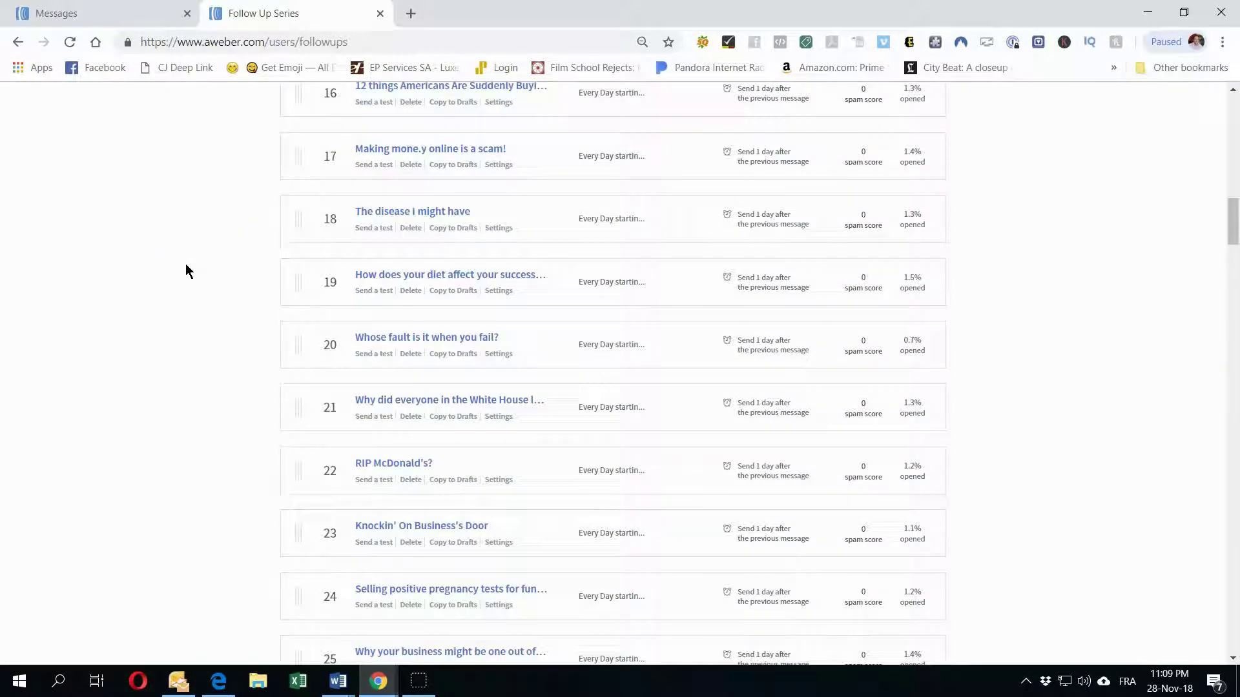
pyautogui.scroll(-20, 189, 272)
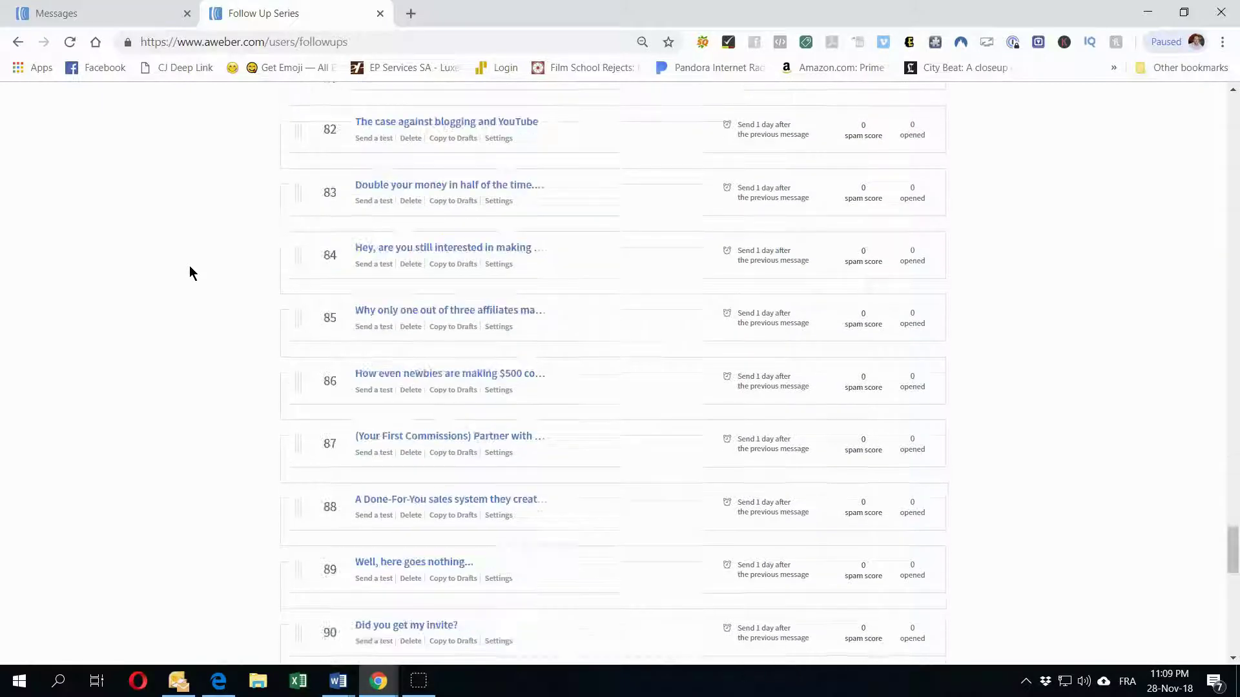
pyautogui.scroll(4, 190, 272)
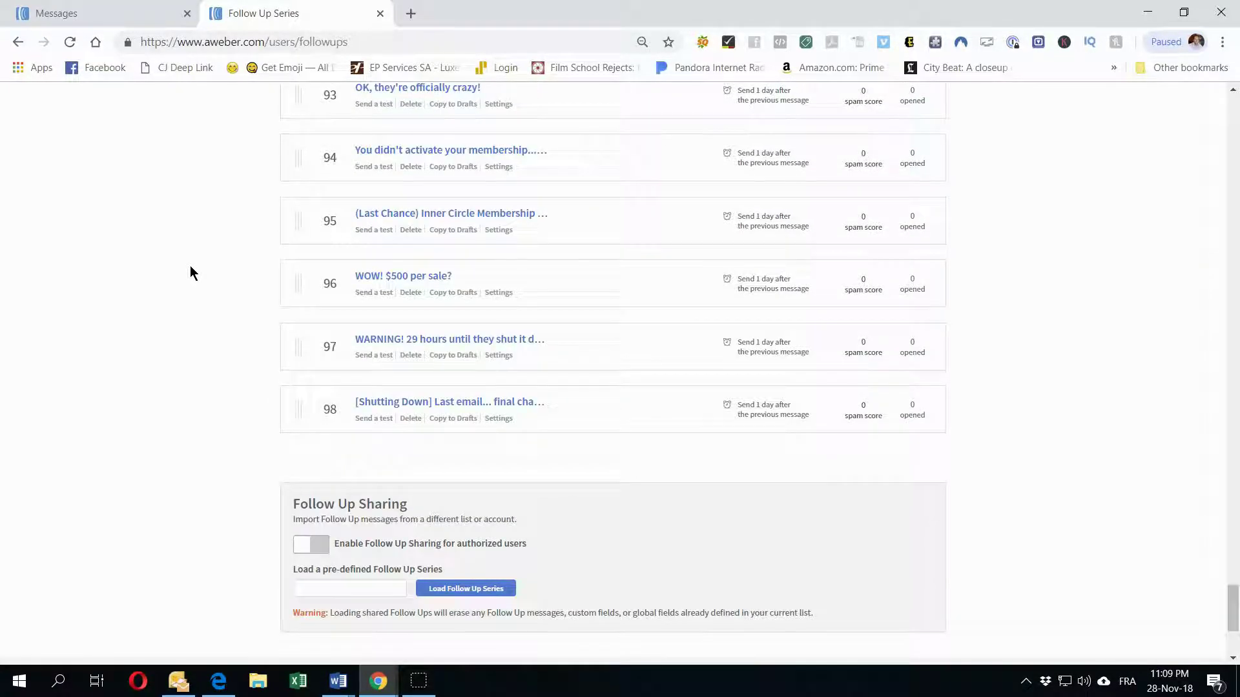
pyautogui.click(232, 453)
pyautogui.moveTo(1229, 546); pyautogui.dragTo(1212, 106)
pyautogui.click(68, 409)
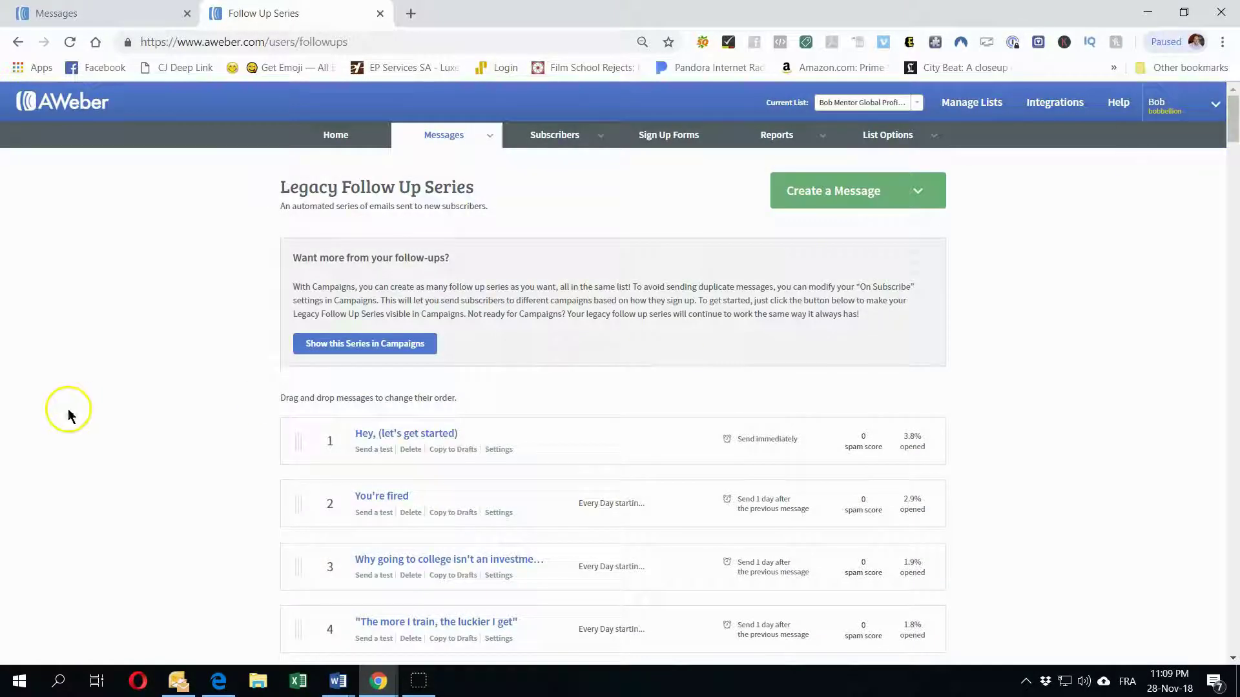
# Step: Examine the Global Profit System messages again from the first one down to the Follow Up Sharing section
pyautogui.scroll(-1, 177, 409)
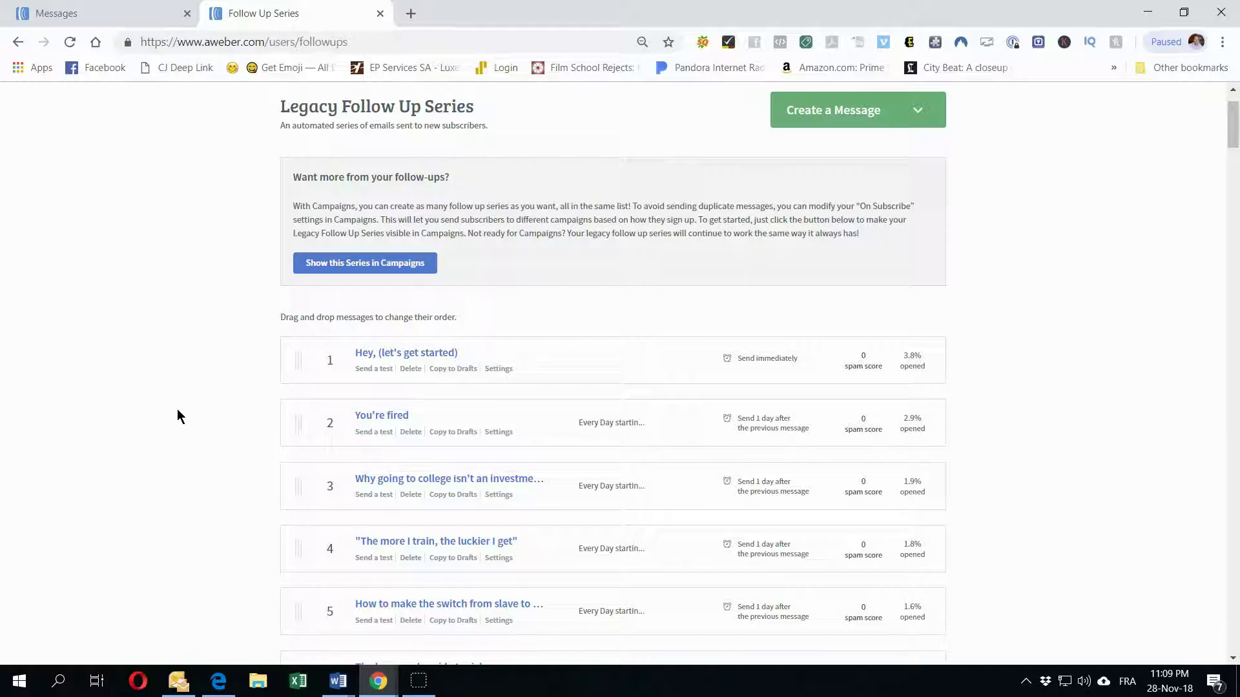
pyautogui.scroll(-2, 222, 401)
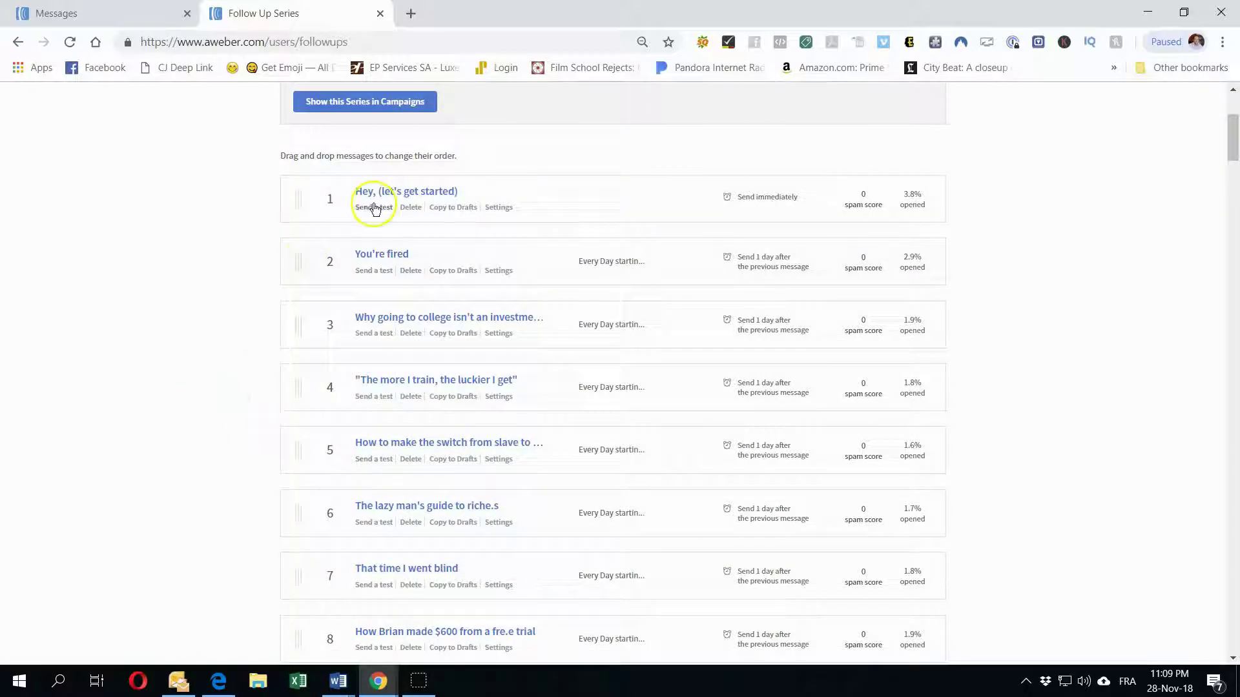
pyautogui.scroll(-20, 538, 454)
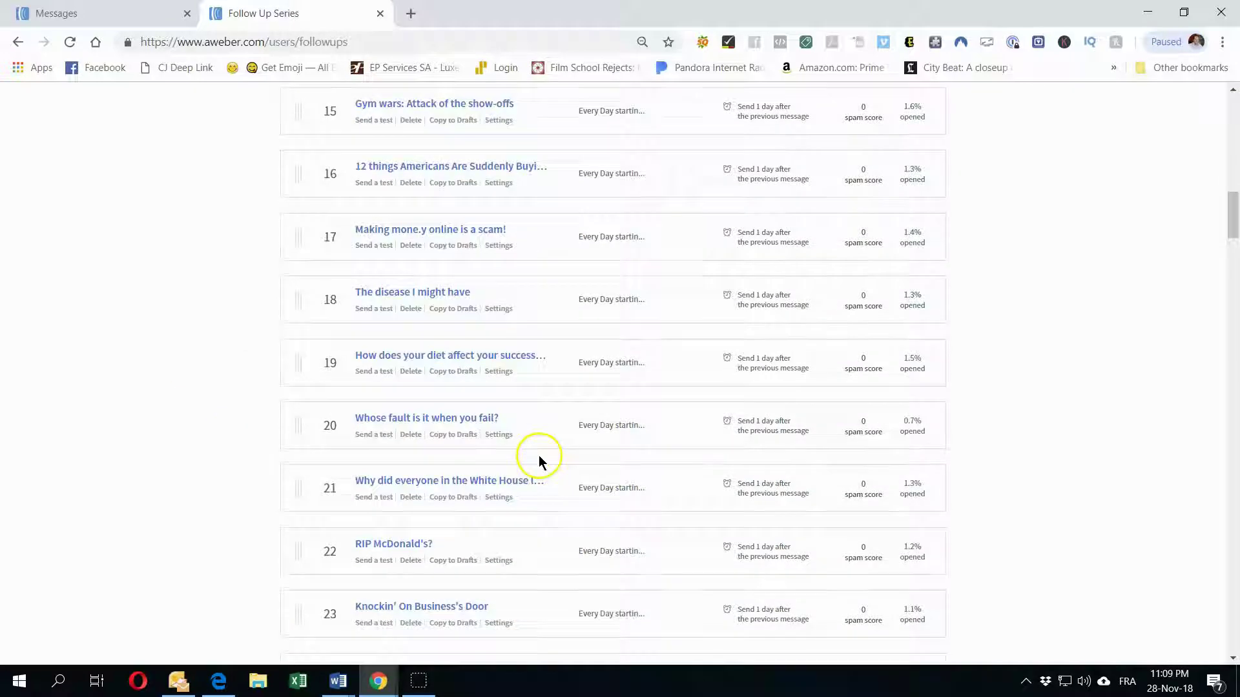
pyautogui.scroll(-20, 539, 455)
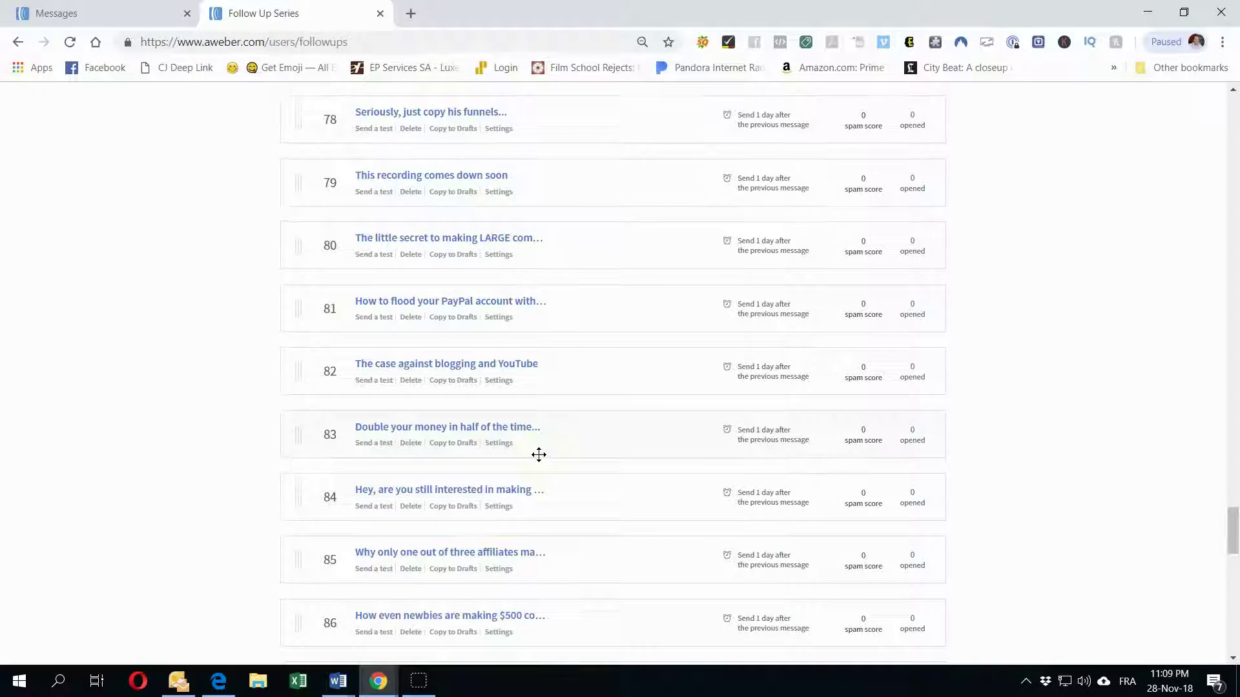
pyautogui.scroll(-10, 541, 461)
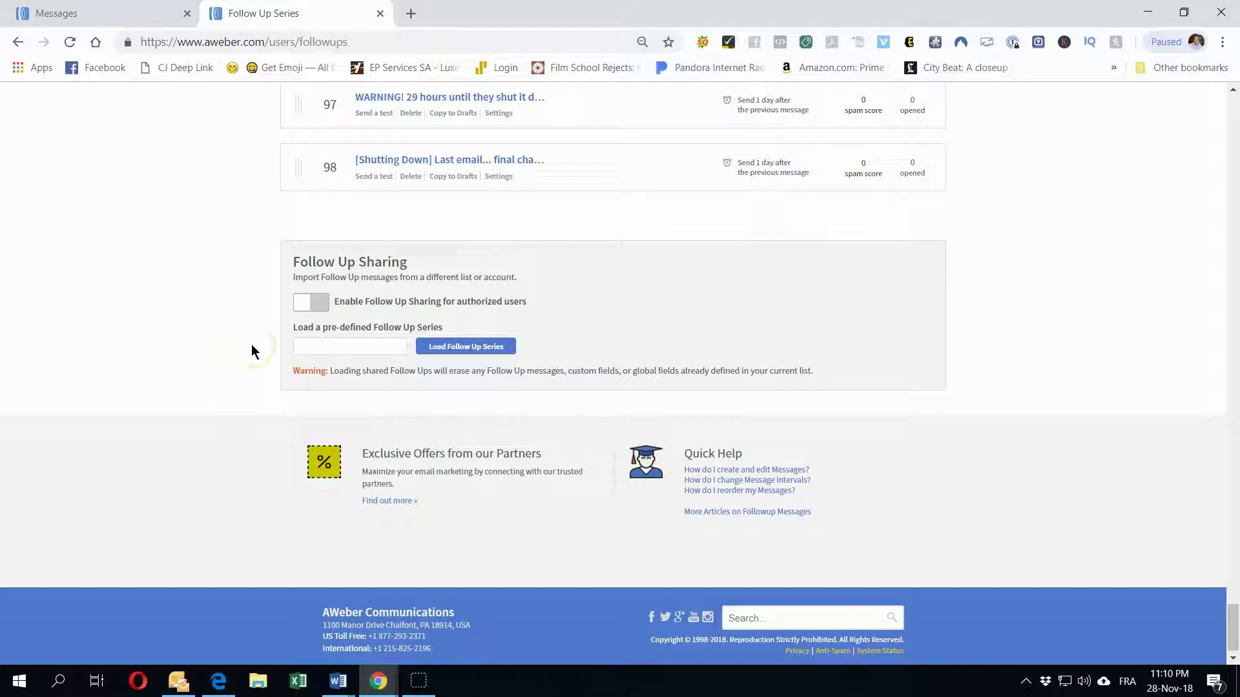
pyautogui.click(990, 308)
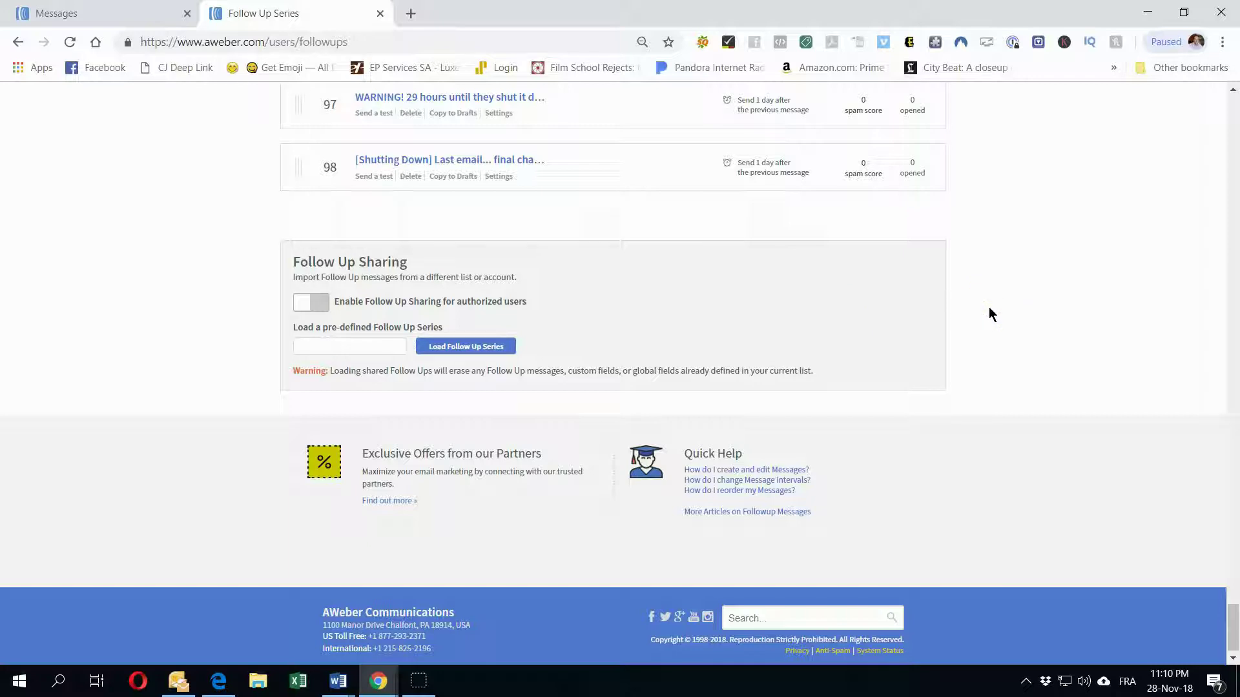